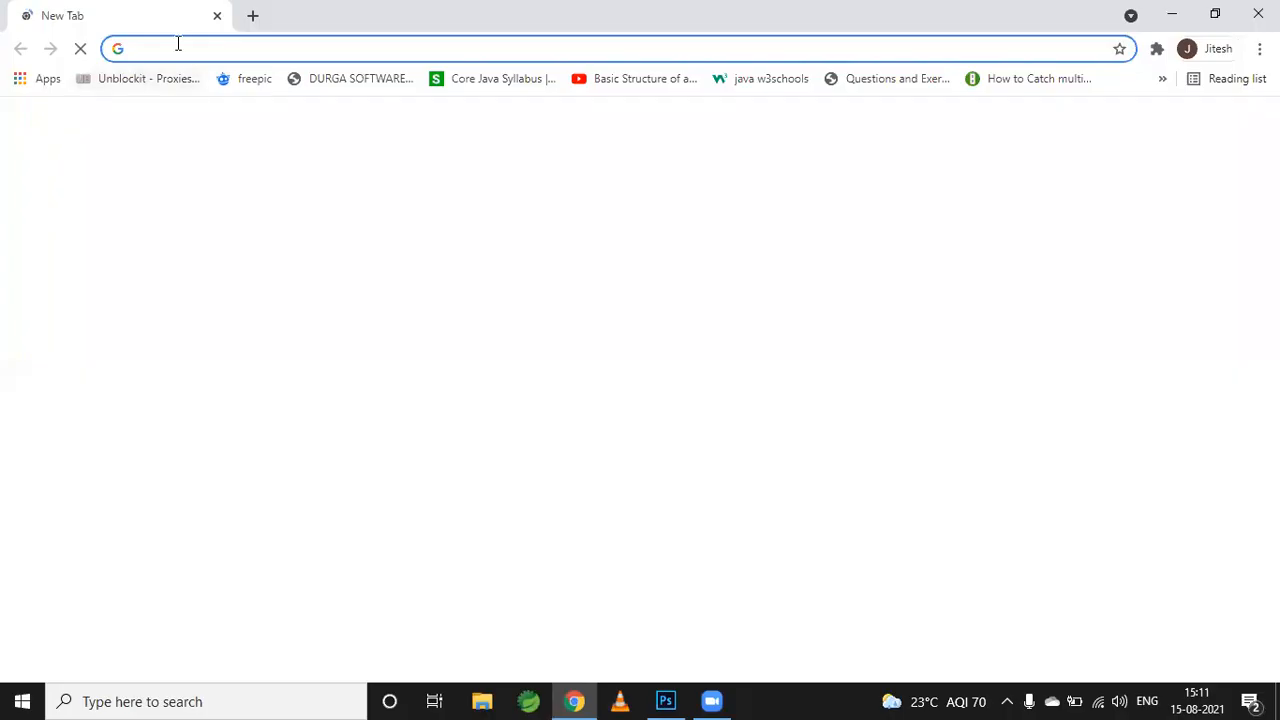
# Search Google for "tomcat 9 download for windows 64 bit" and open the Apache Tomcat 9 software downloads page.
pyautogui.click(178, 44)
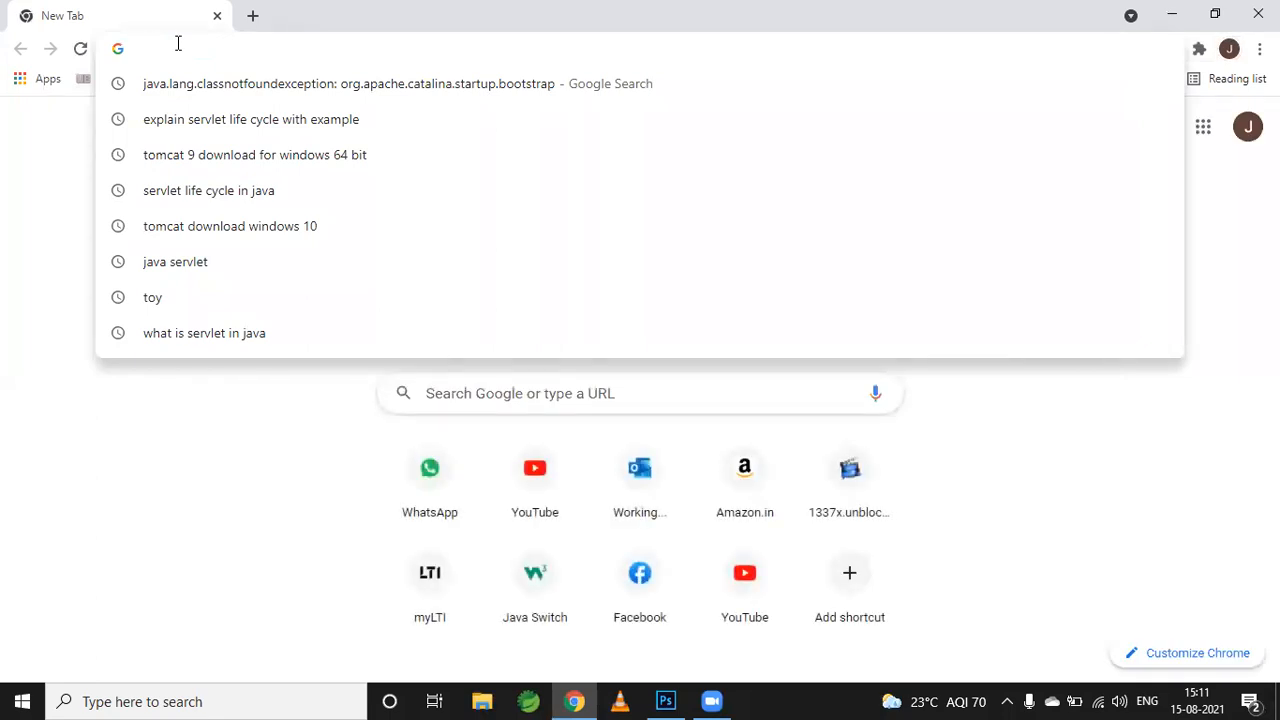
pyautogui.write('tomcat')
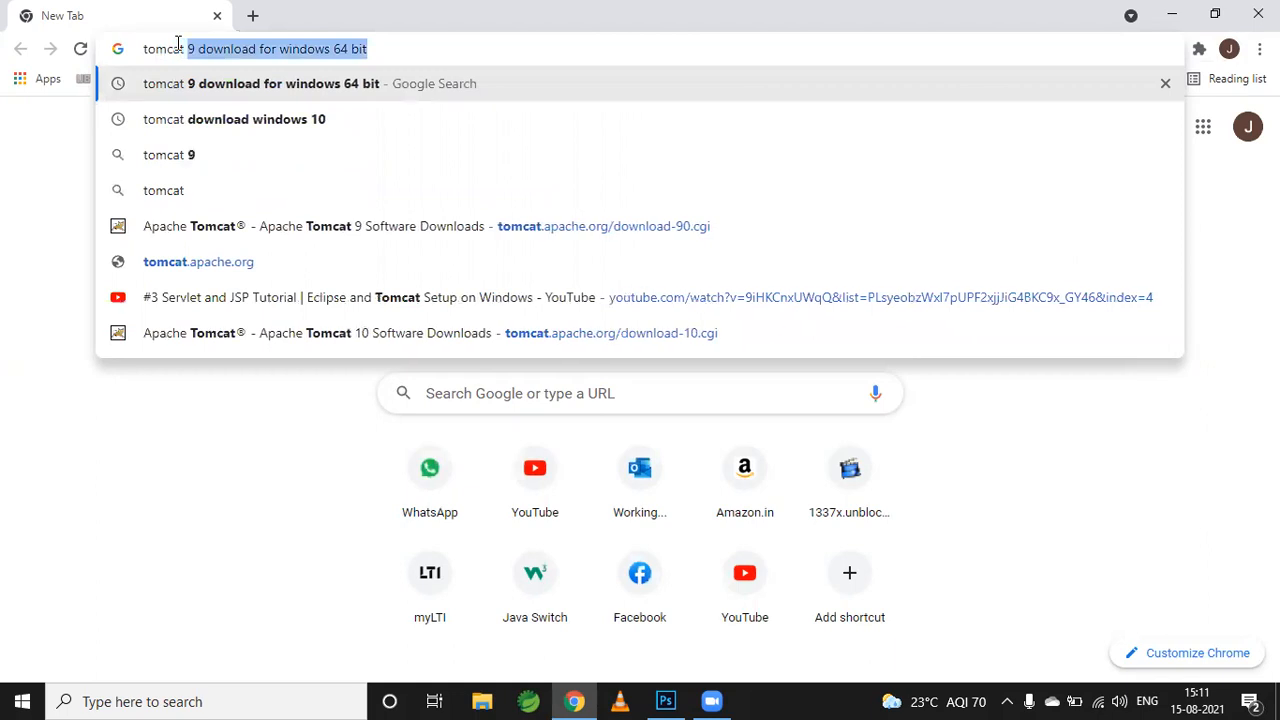
pyautogui.press('Return')
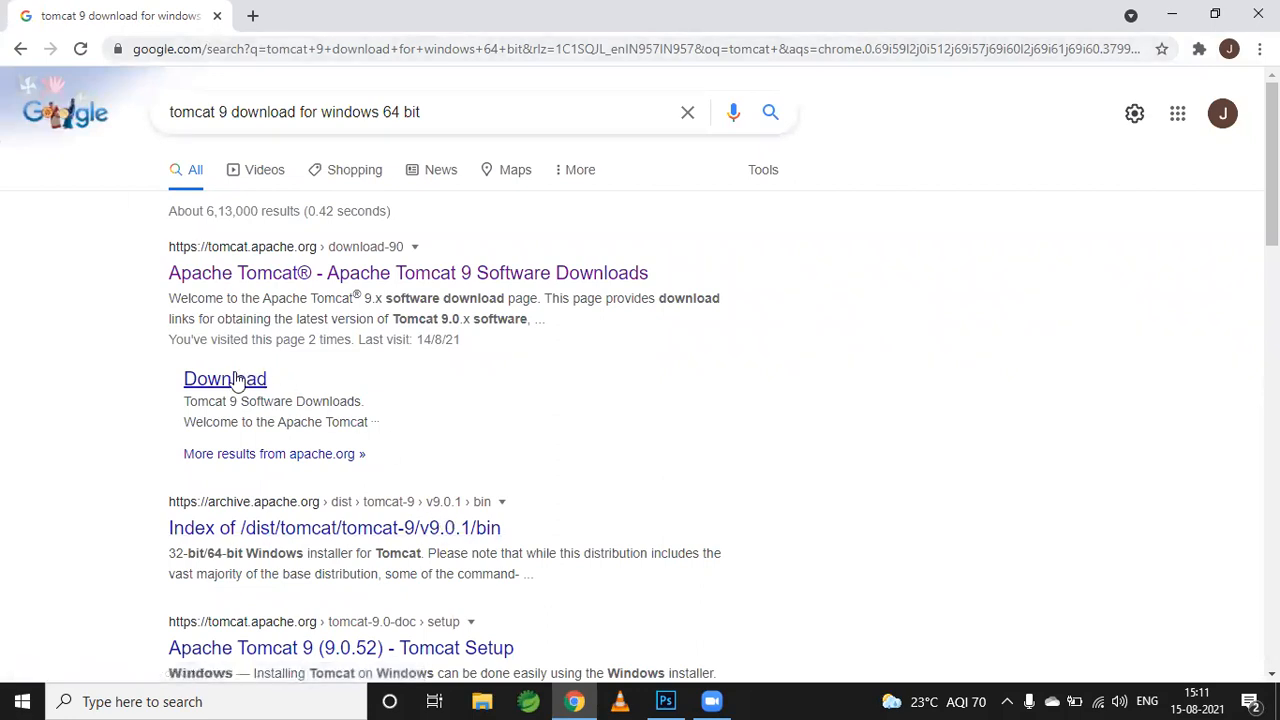
pyautogui.click(228, 274)
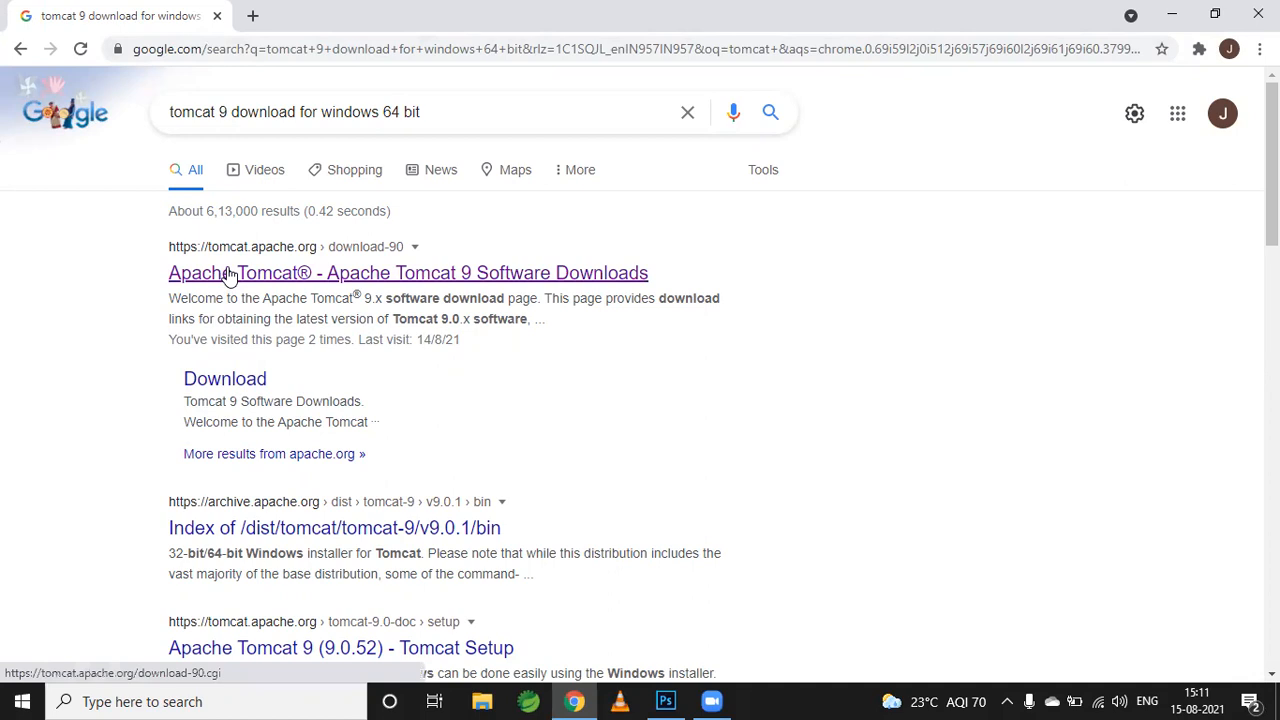
pyautogui.click(220, 382)
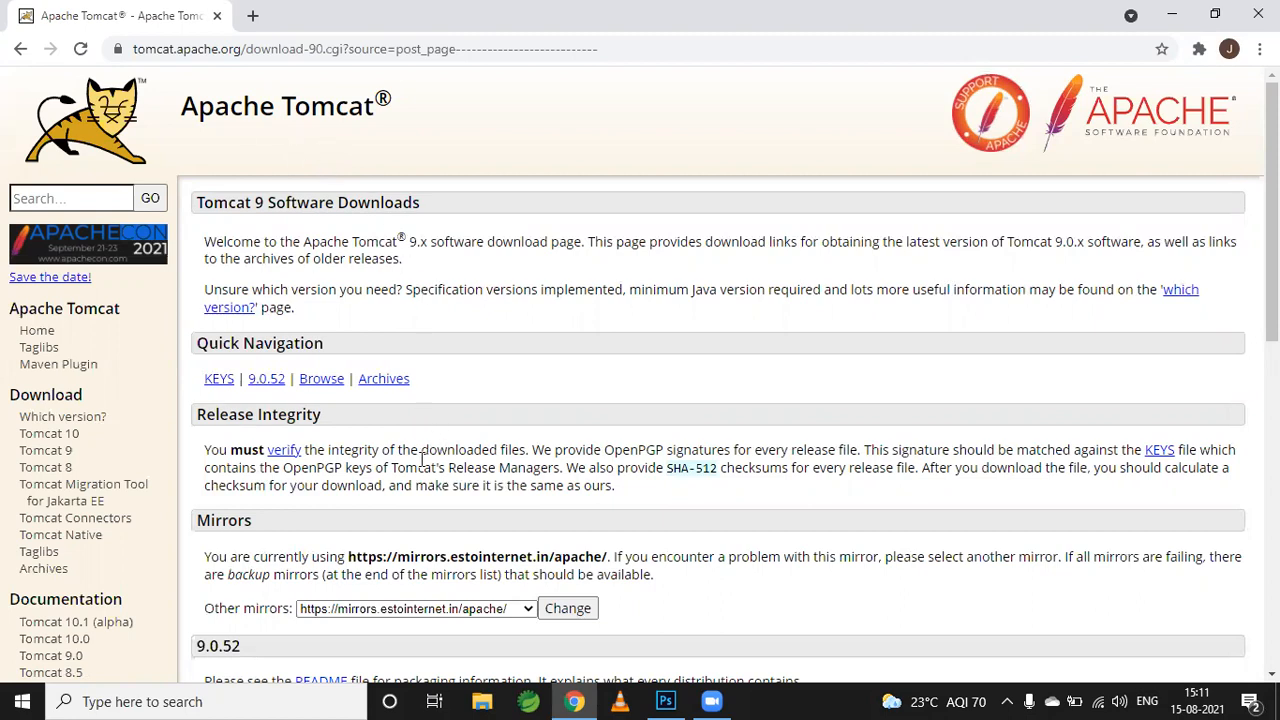
# Download the 32-bit/64-bit Windows Service Installer from the 9.0.52 core binary distributions.
pyautogui.scroll(-5, 422, 458)
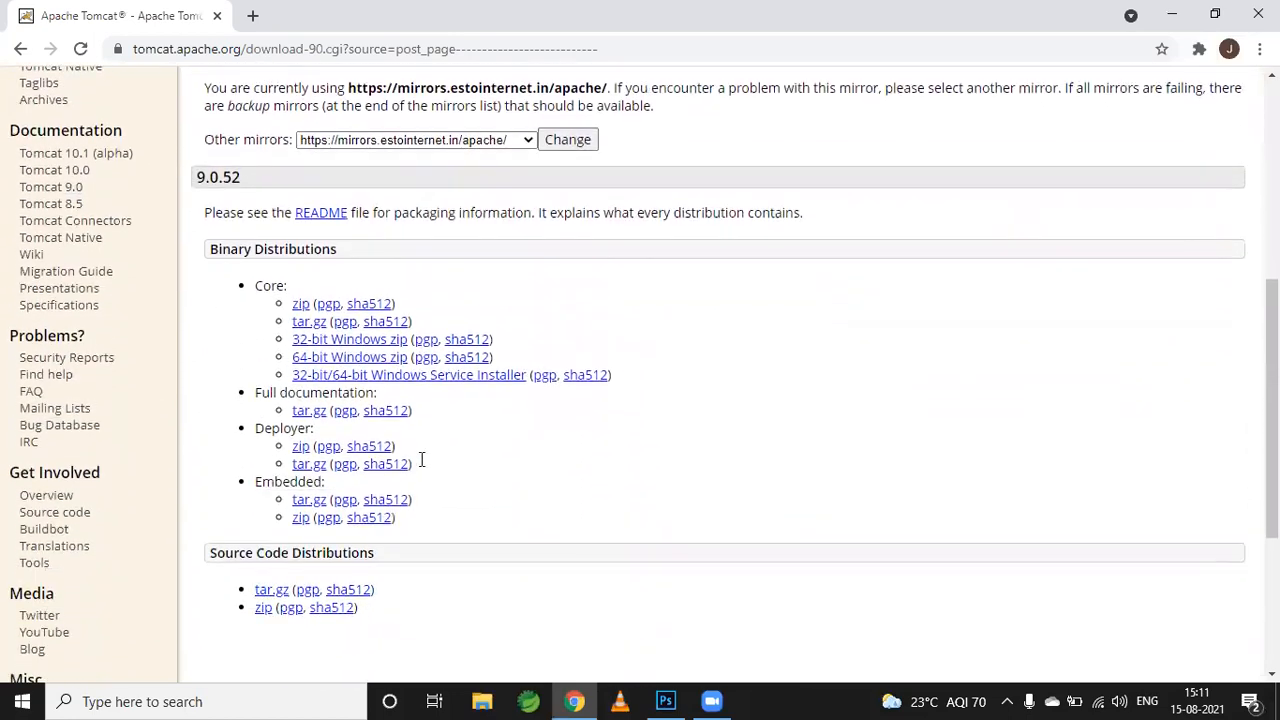
pyautogui.scroll(-2, 418, 467)
pyautogui.scroll(2, 418, 475)
pyautogui.scroll(1, 420, 481)
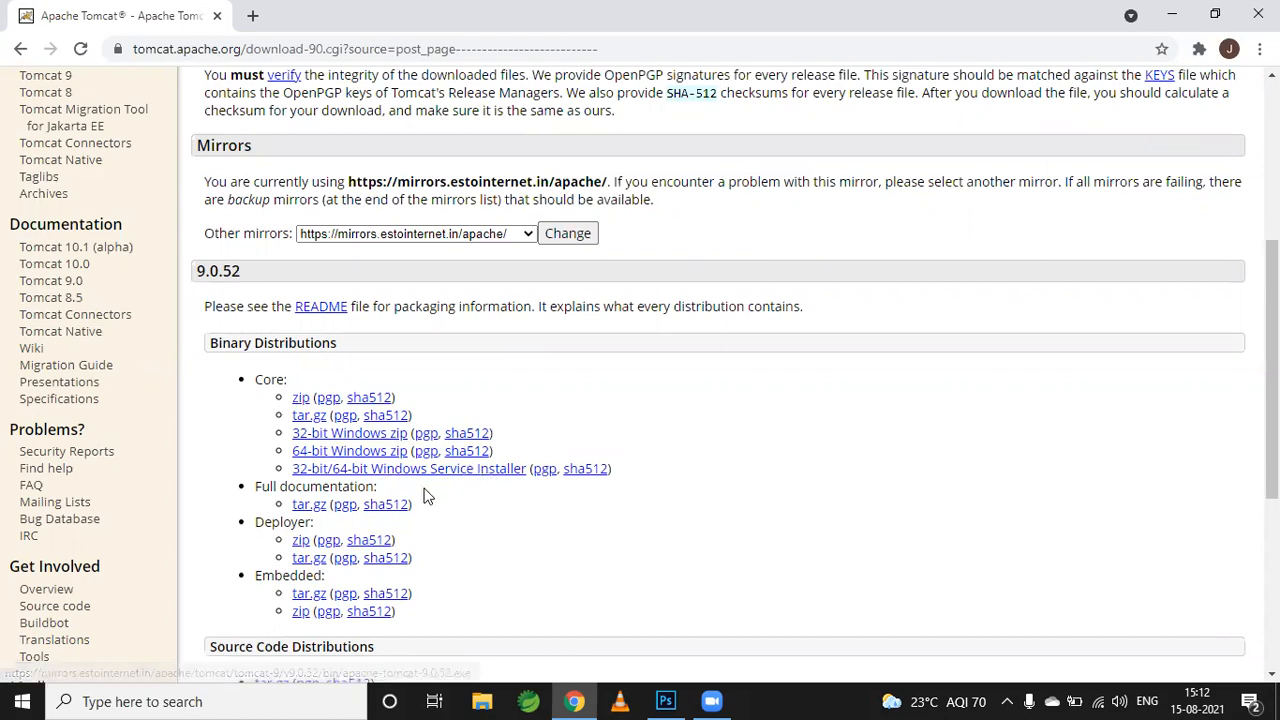
pyautogui.scroll(4, 425, 490)
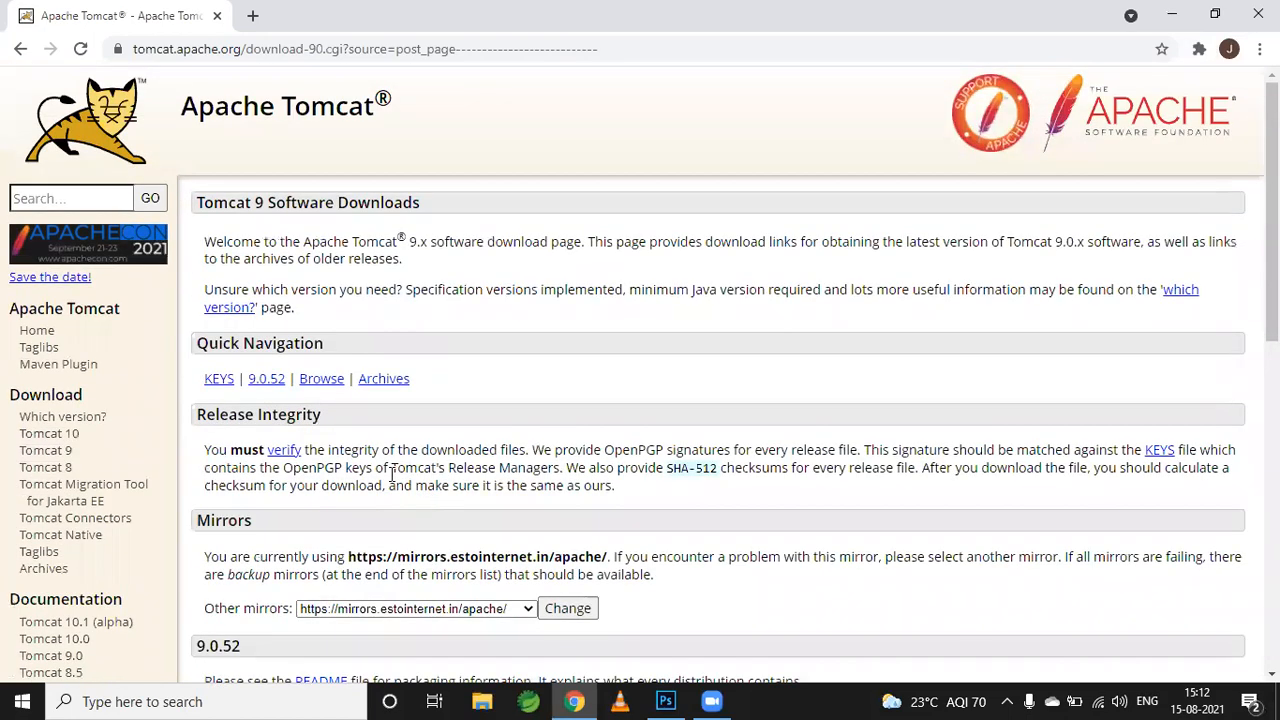
pyautogui.scroll(-1, 396, 478)
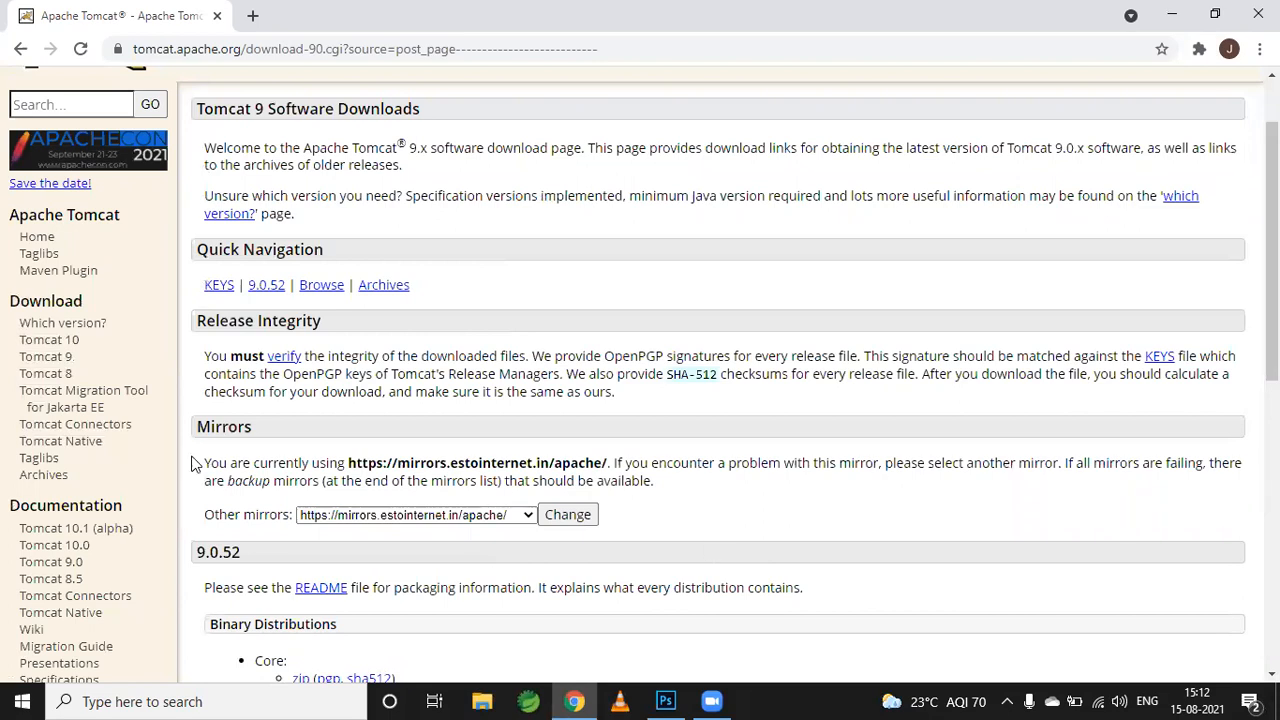
pyautogui.scroll(-3, 740, 545)
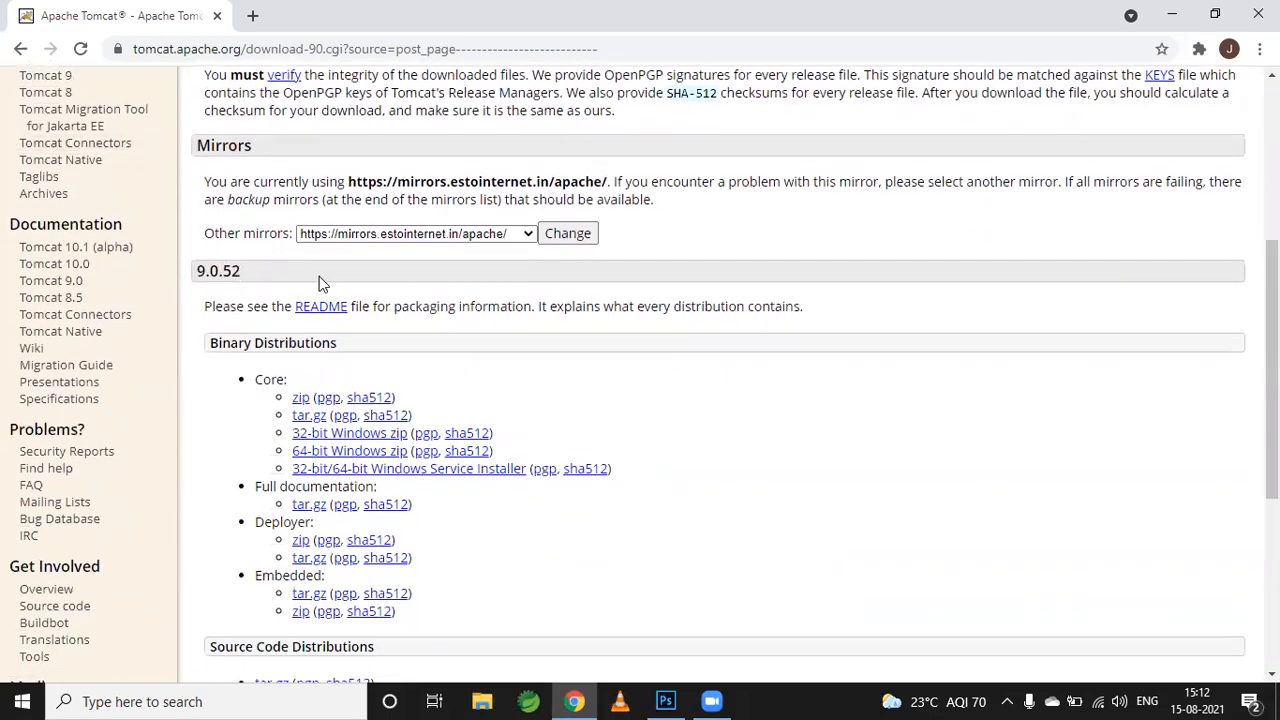
pyautogui.scroll(-1, 610, 545)
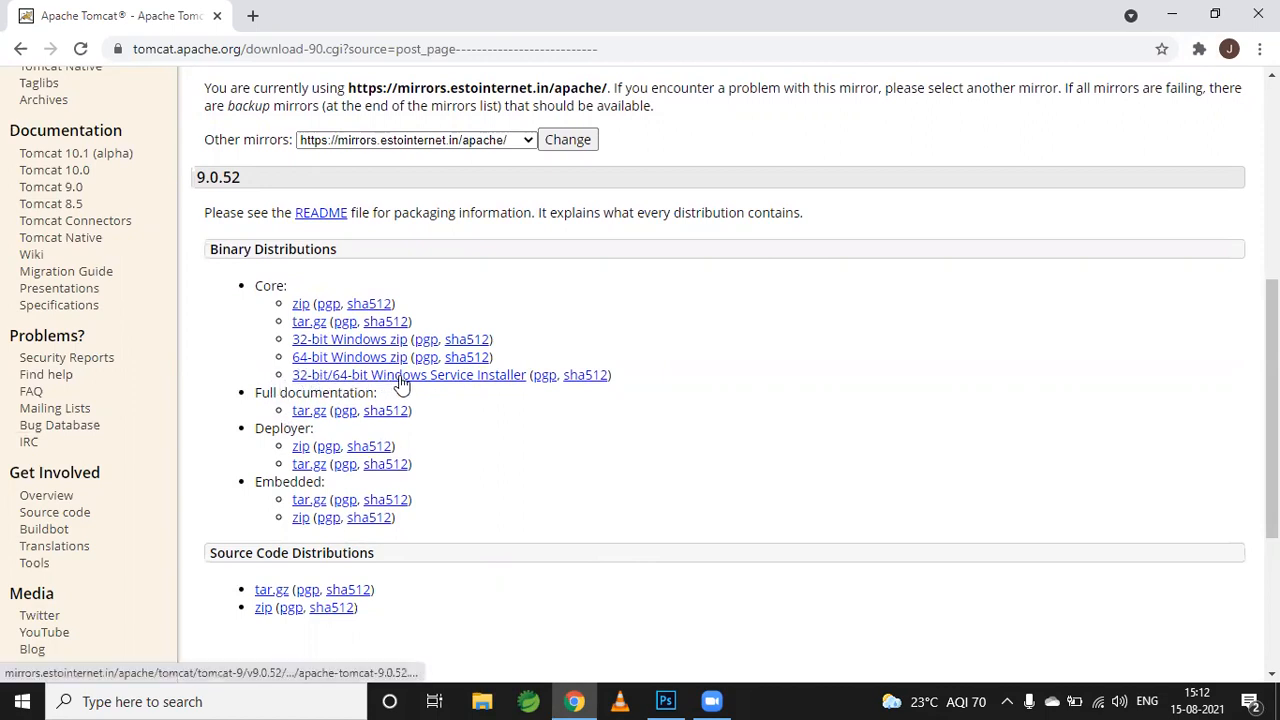
pyautogui.click(497, 378)
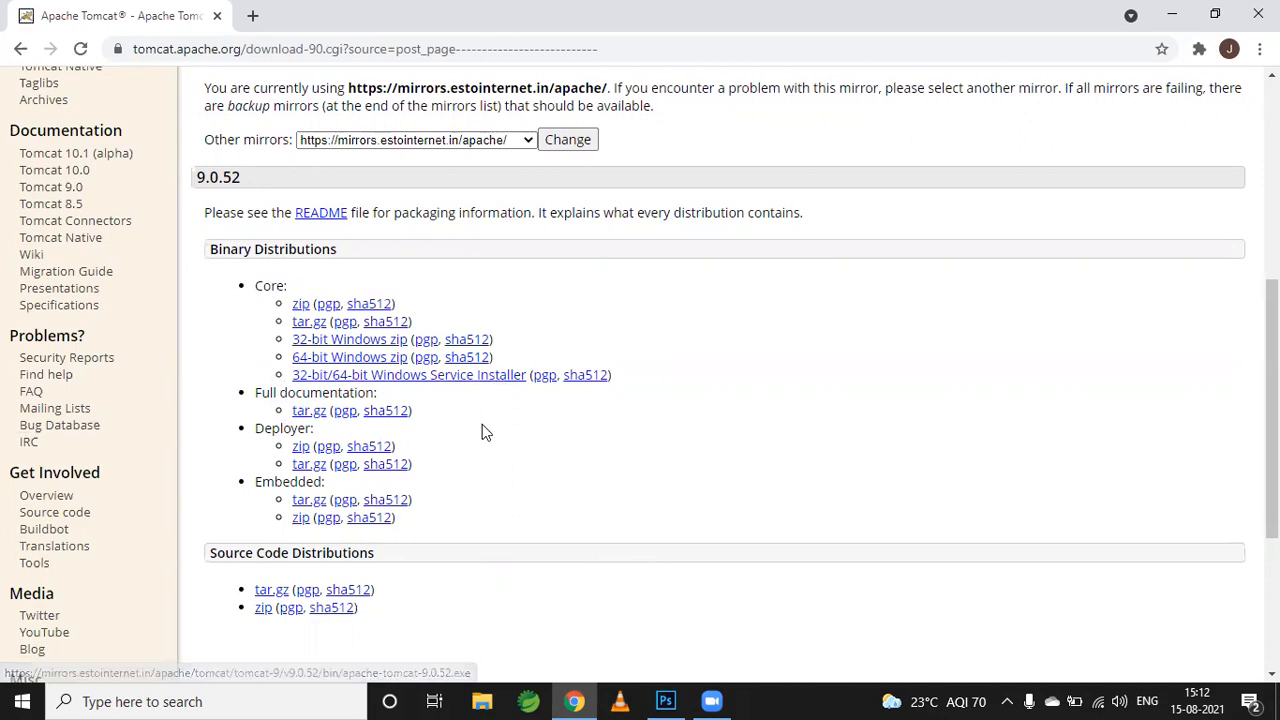
# Try repeatedly to resume the interrupted download of the apache-tomcat installer.
pyautogui.click(197, 655)
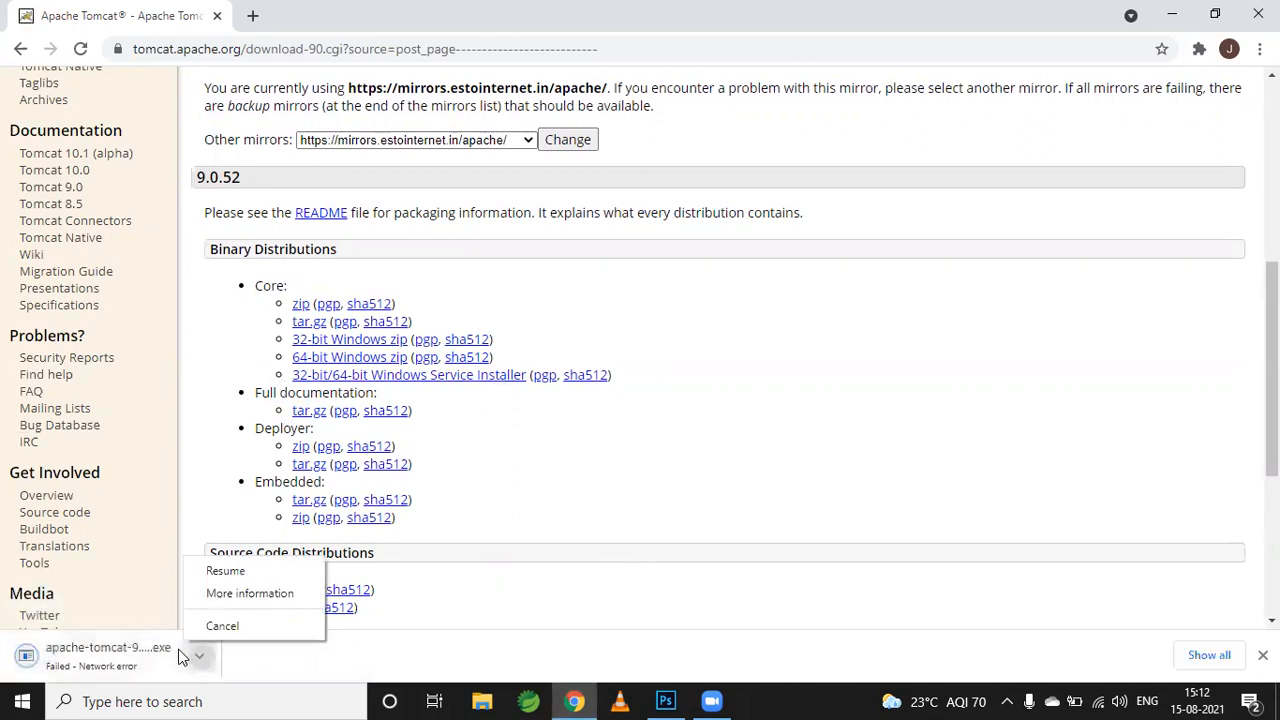
pyautogui.click(247, 572)
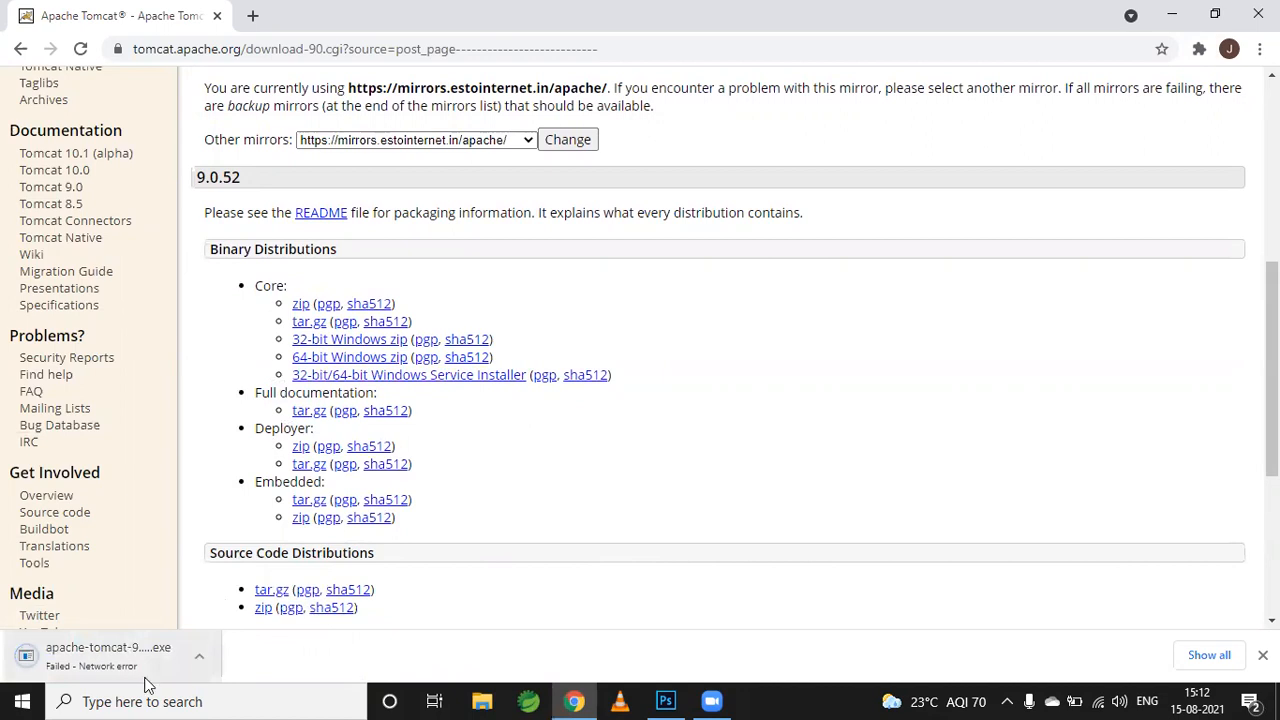
pyautogui.click(199, 655)
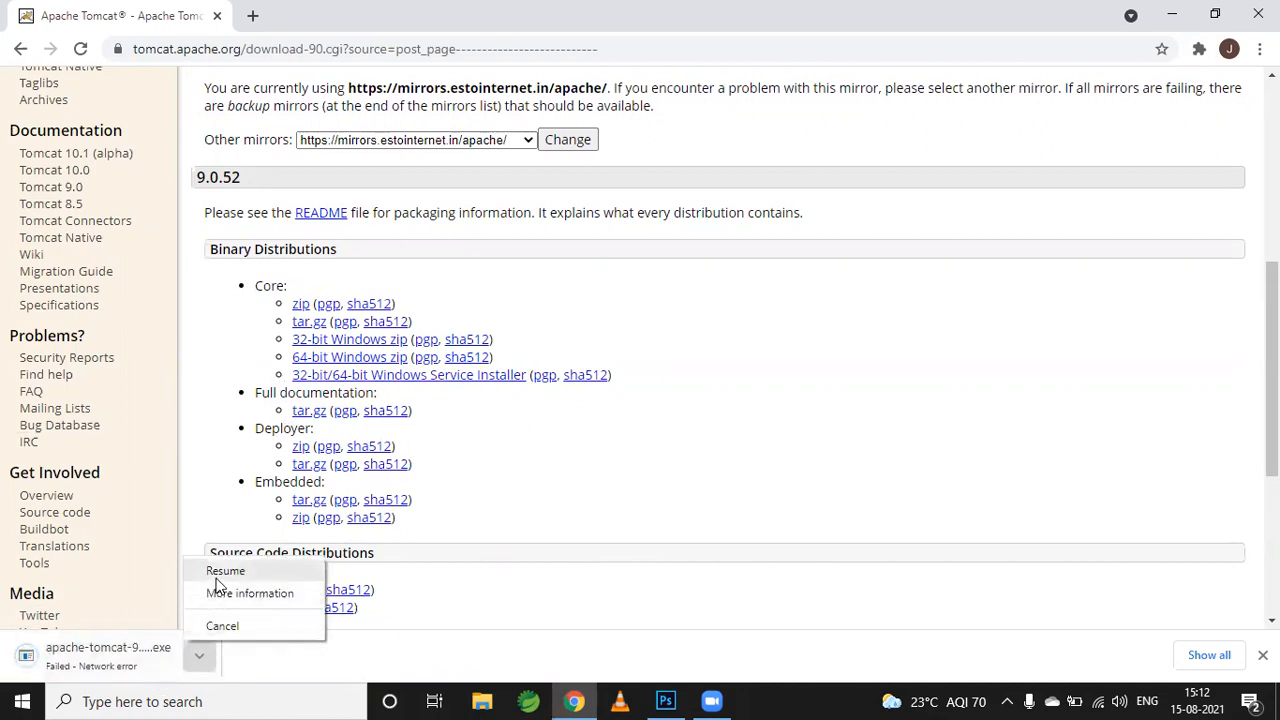
pyautogui.click(214, 572)
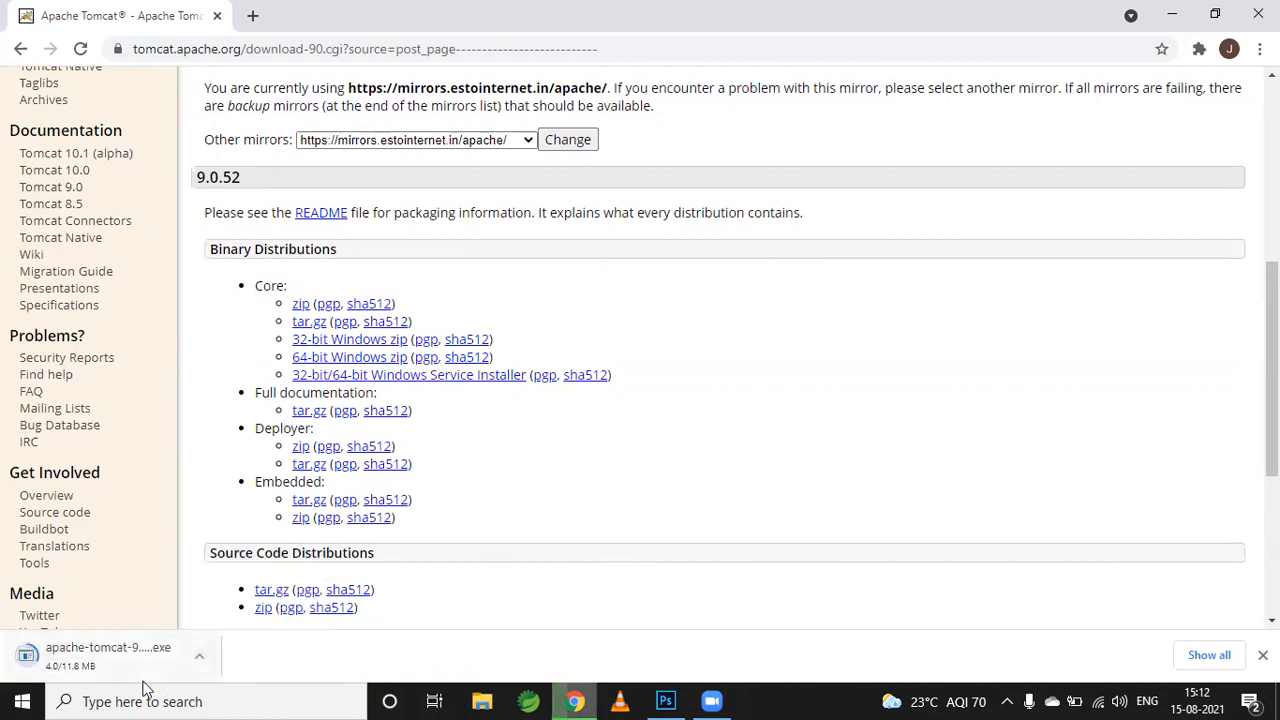
pyautogui.click(212, 651)
pyautogui.click(236, 570)
pyautogui.click(199, 654)
pyautogui.click(238, 572)
pyautogui.click(200, 637)
pyautogui.click(225, 570)
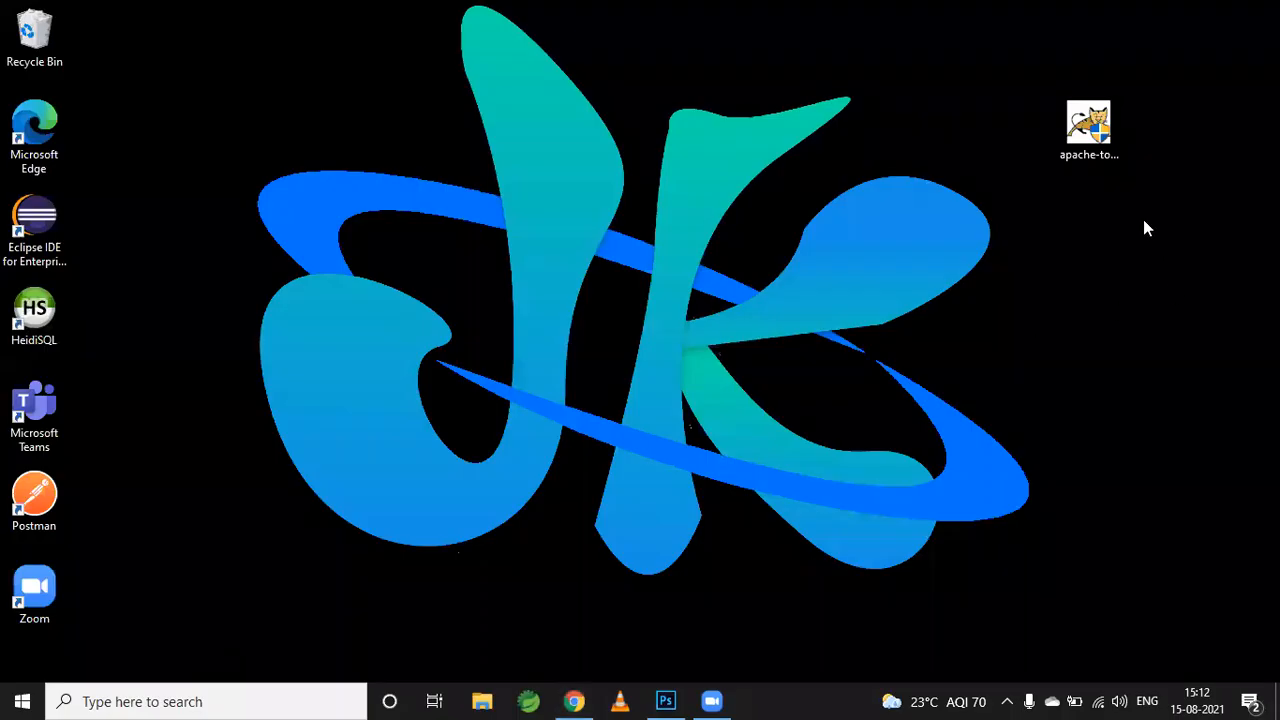
# Run the apache-tomcat-9.0.50 installer from the desktop and accept its license agreement.
pyautogui.click(1082, 135)
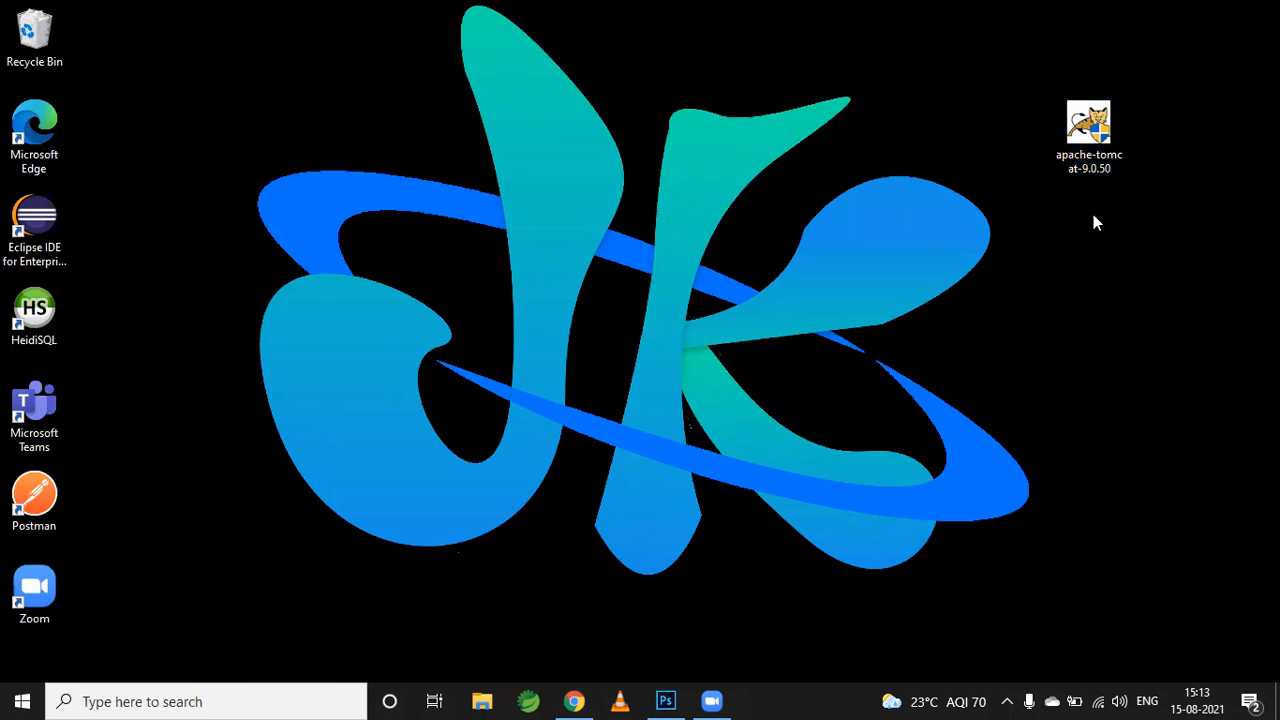
pyautogui.doubleClick(1089, 138)
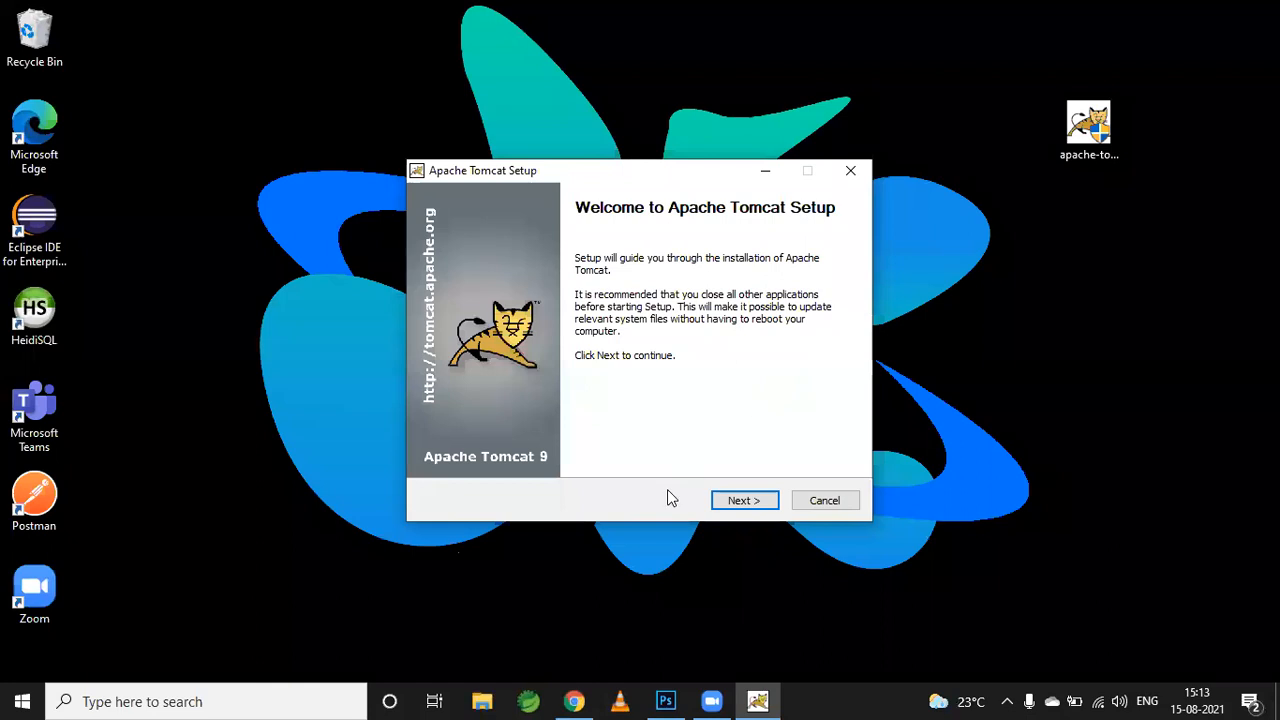
pyautogui.click(745, 502)
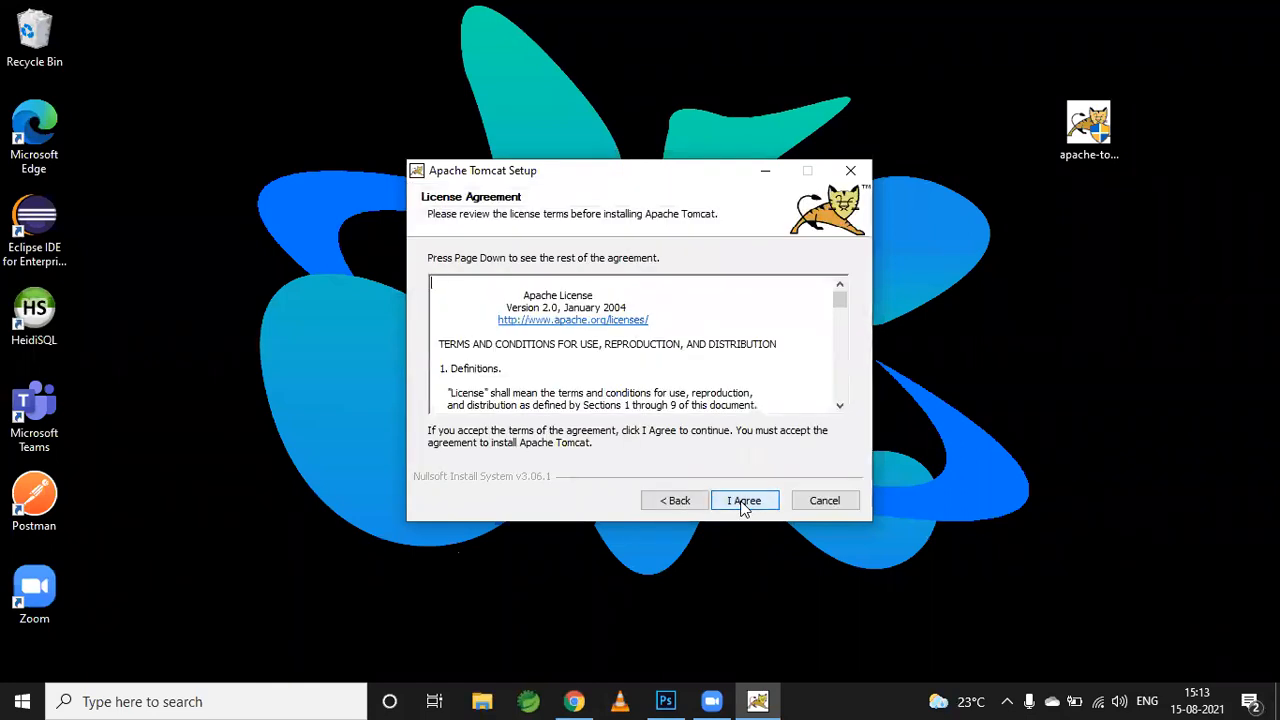
pyautogui.moveTo(840, 296); pyautogui.dragTo(843, 400)
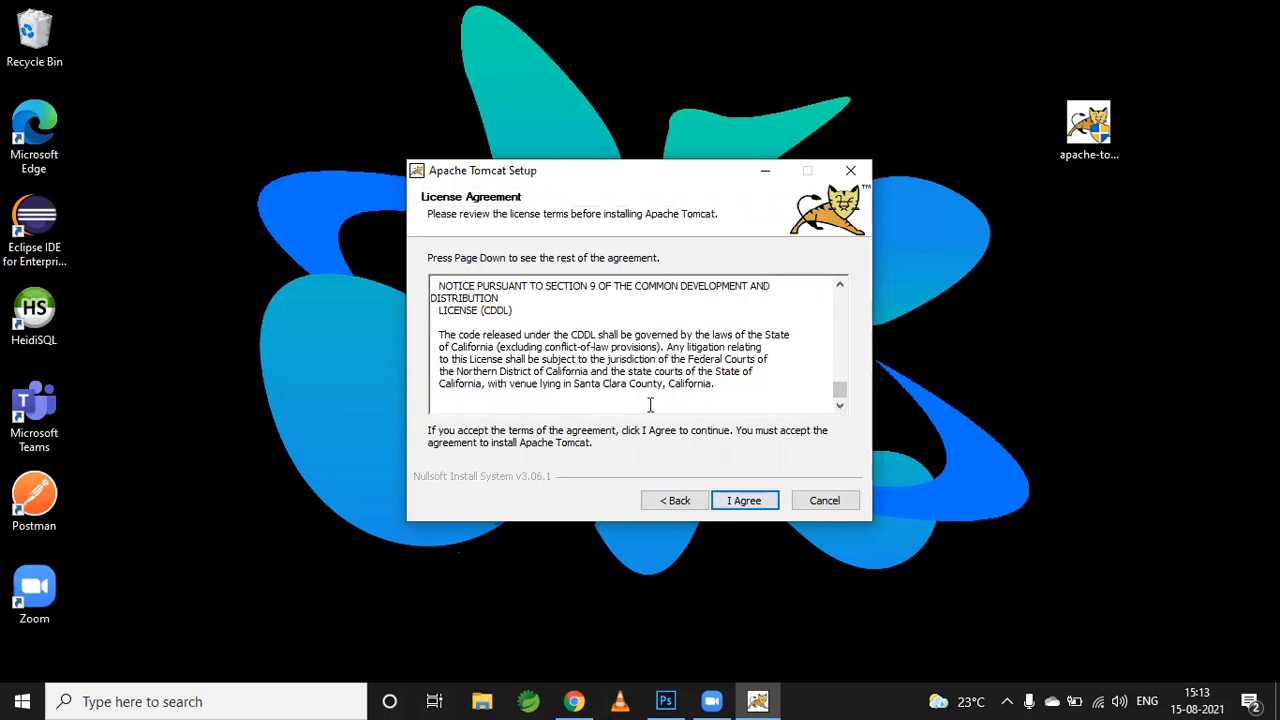
pyautogui.click(745, 501)
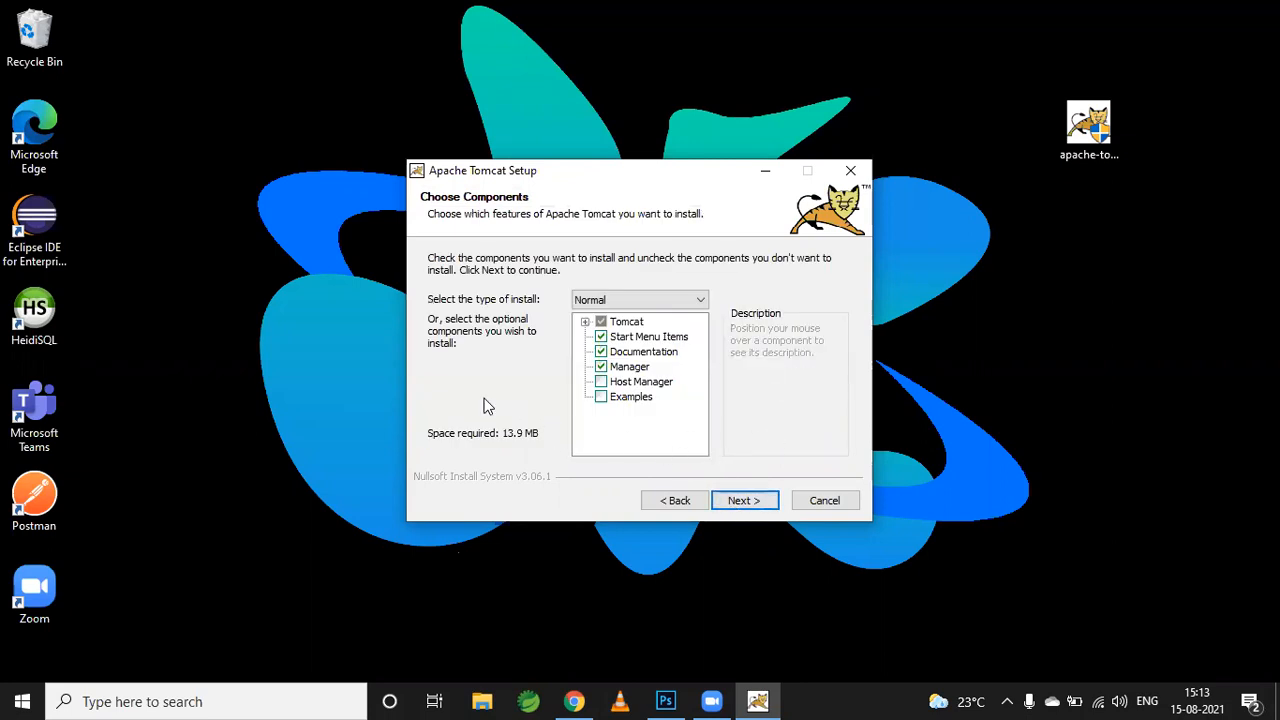
# Install Tomcat with the Normal components, default configuration, jdk-16.0.2 path and default folder, finishing with Run Apache Tomcat and Show Readme enabled.
pyautogui.click(742, 502)
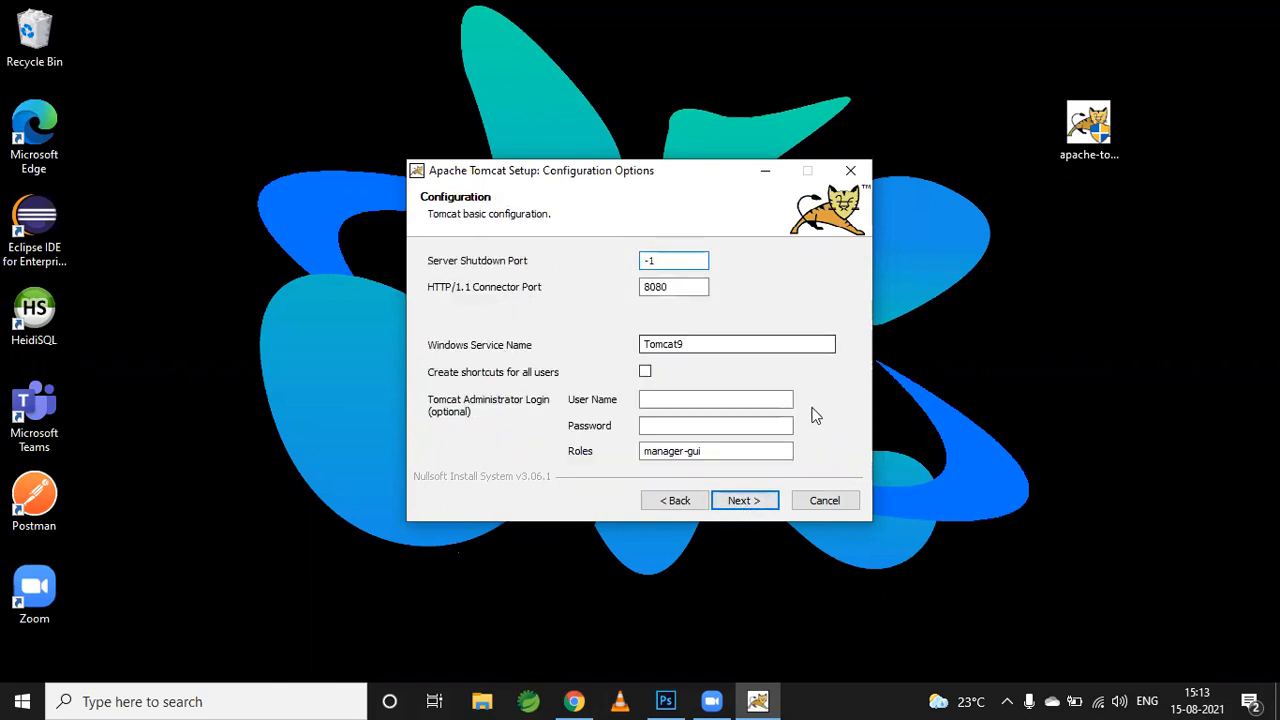
pyautogui.click(732, 505)
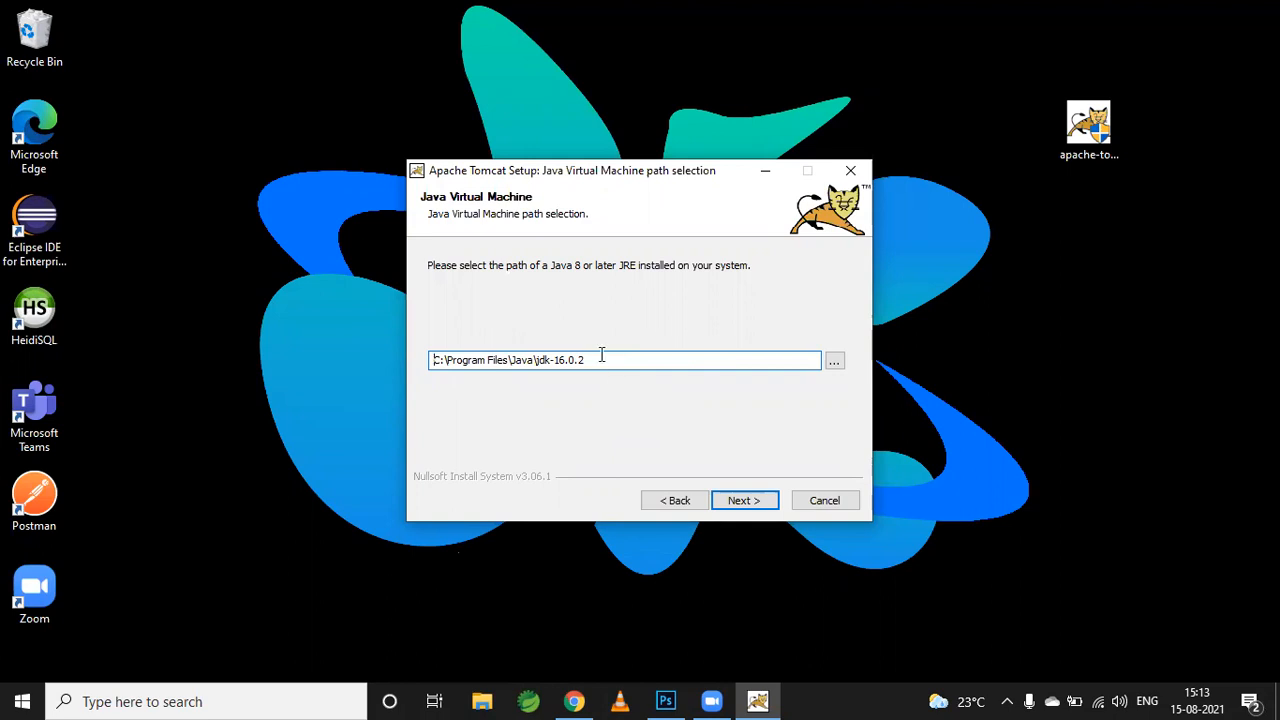
pyautogui.click(735, 501)
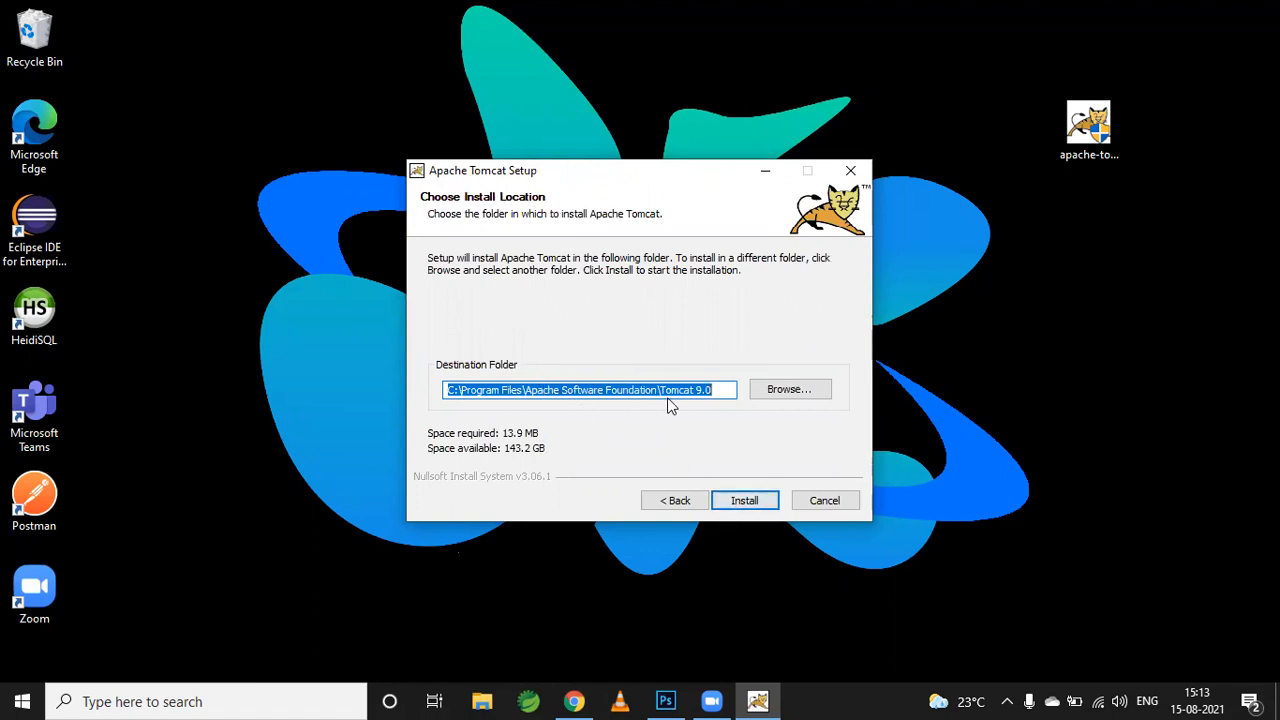
pyautogui.click(737, 503)
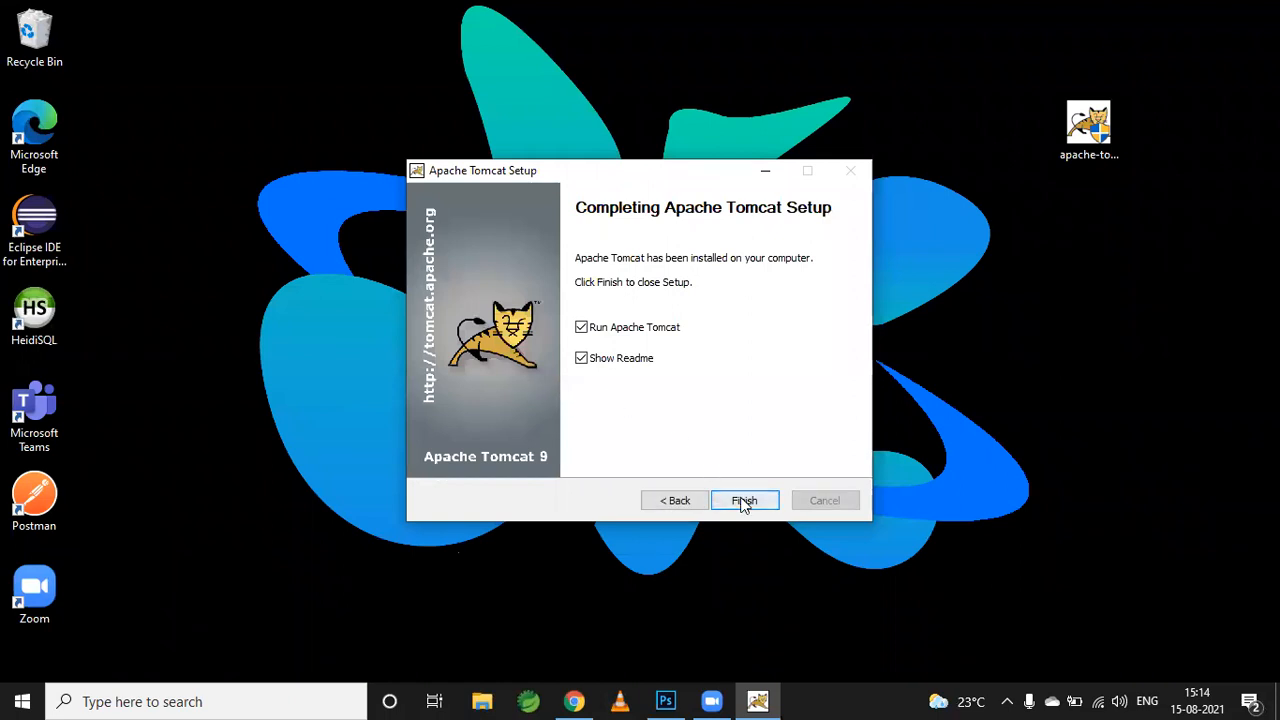
pyautogui.click(744, 502)
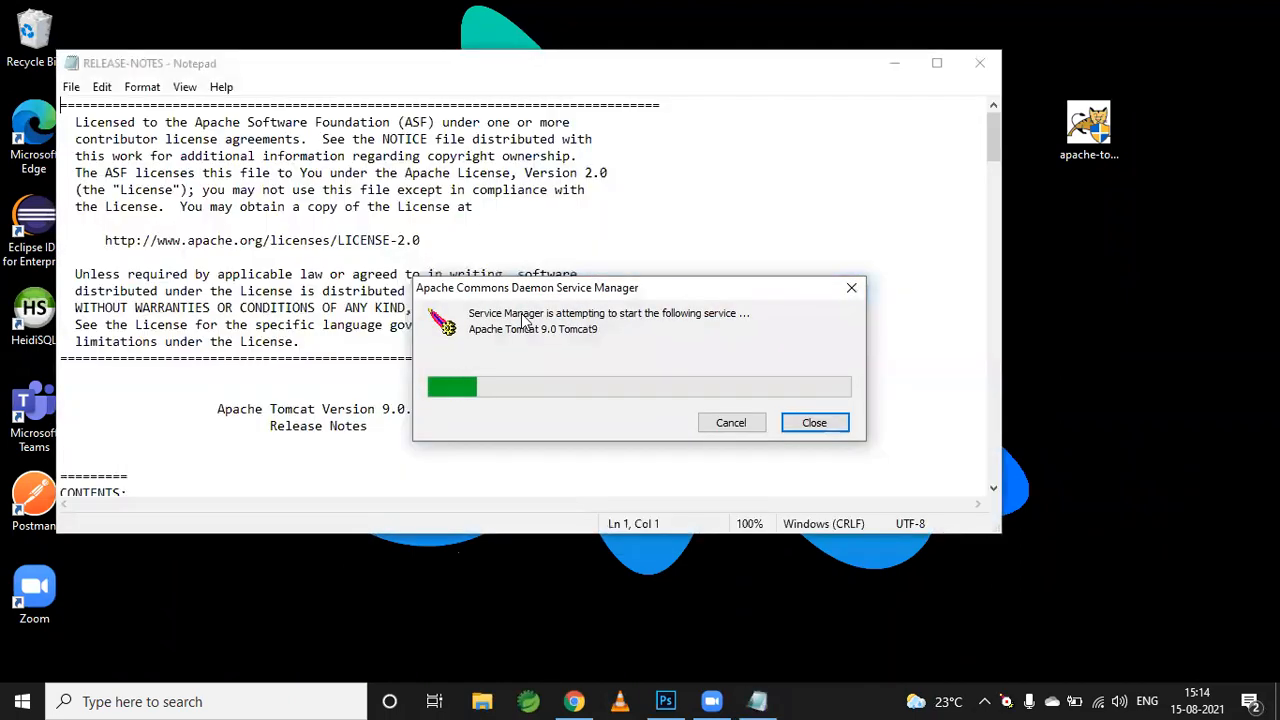
# Look through the Tomcat release notes in Notepad while the service starts and close them.
pyautogui.click(110, 206)
pyautogui.scroll(-20, 326, 427)
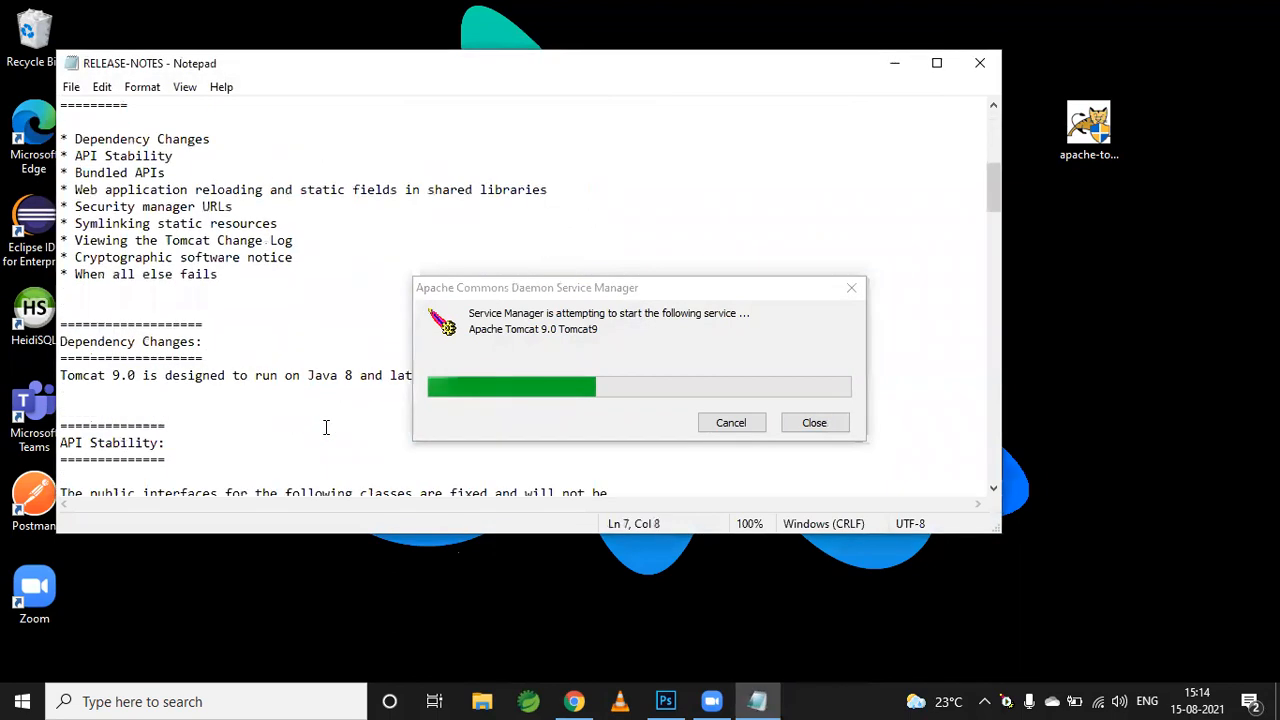
pyautogui.scroll(-10, 326, 427)
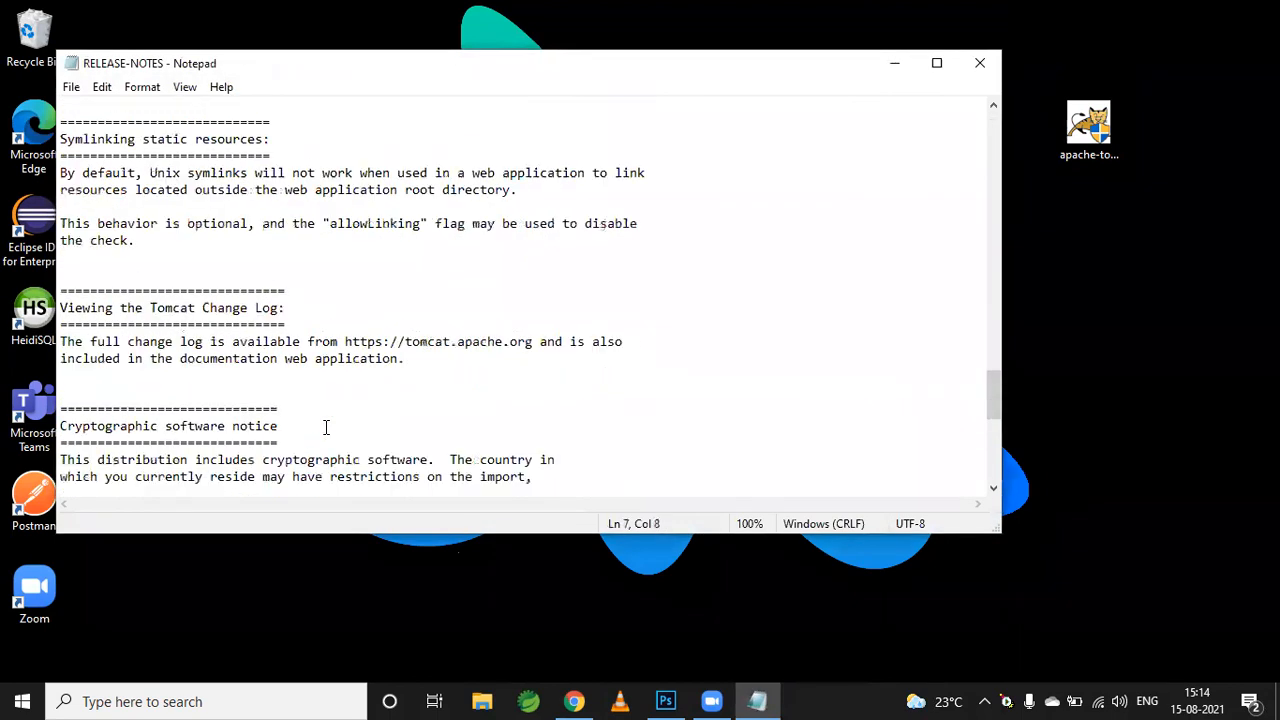
pyautogui.click(974, 64)
pyautogui.rightClick(414, 311)
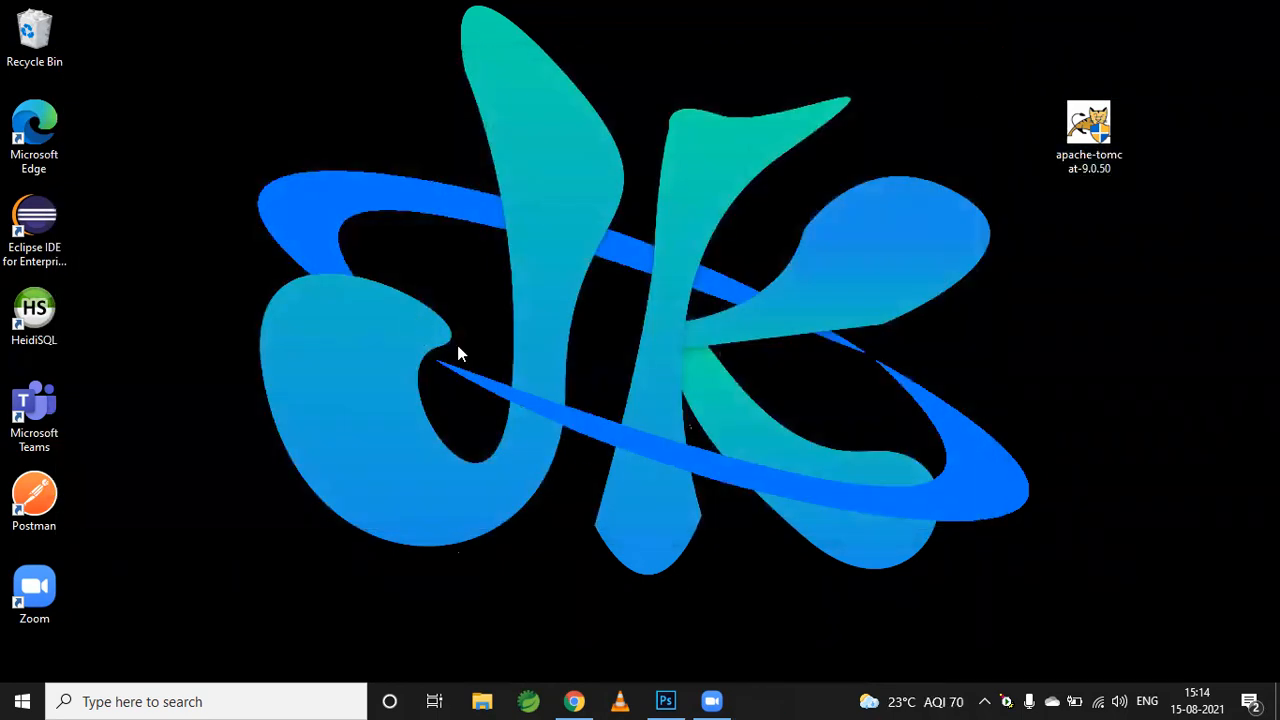
pyautogui.click(472, 366)
pyautogui.rightClick(441, 152)
pyautogui.click(487, 203)
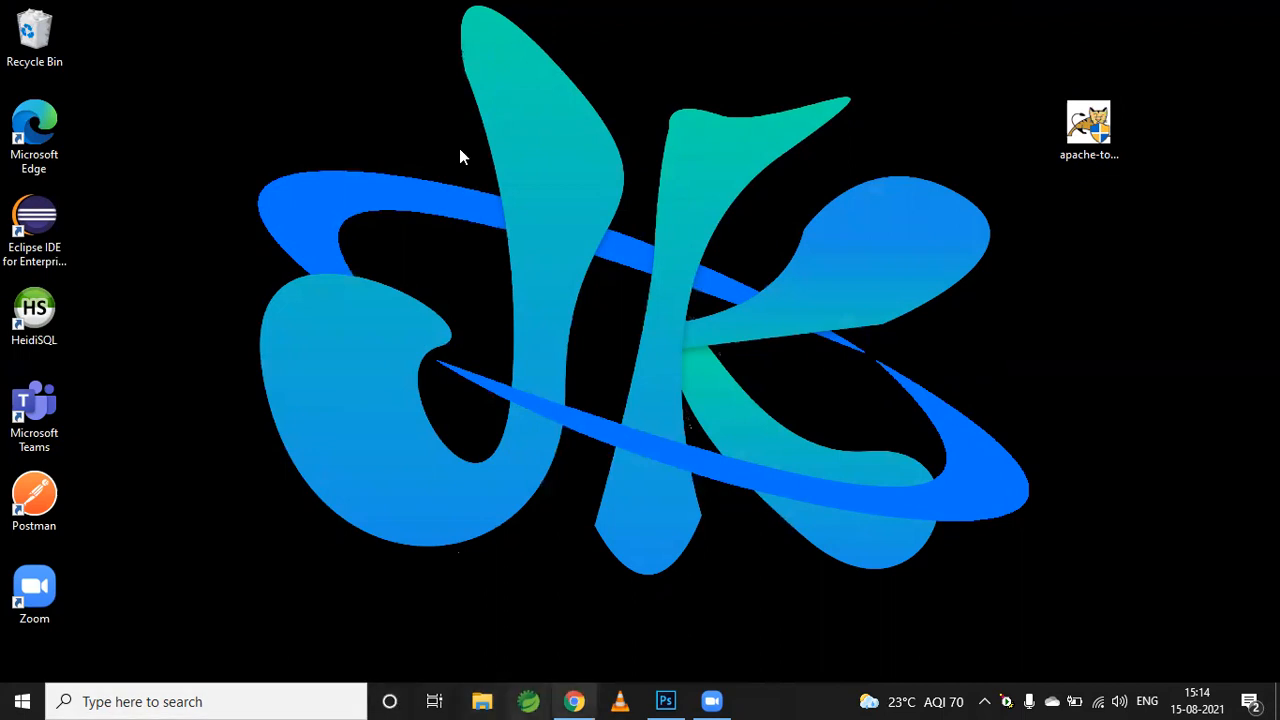
pyautogui.rightClick(445, 171)
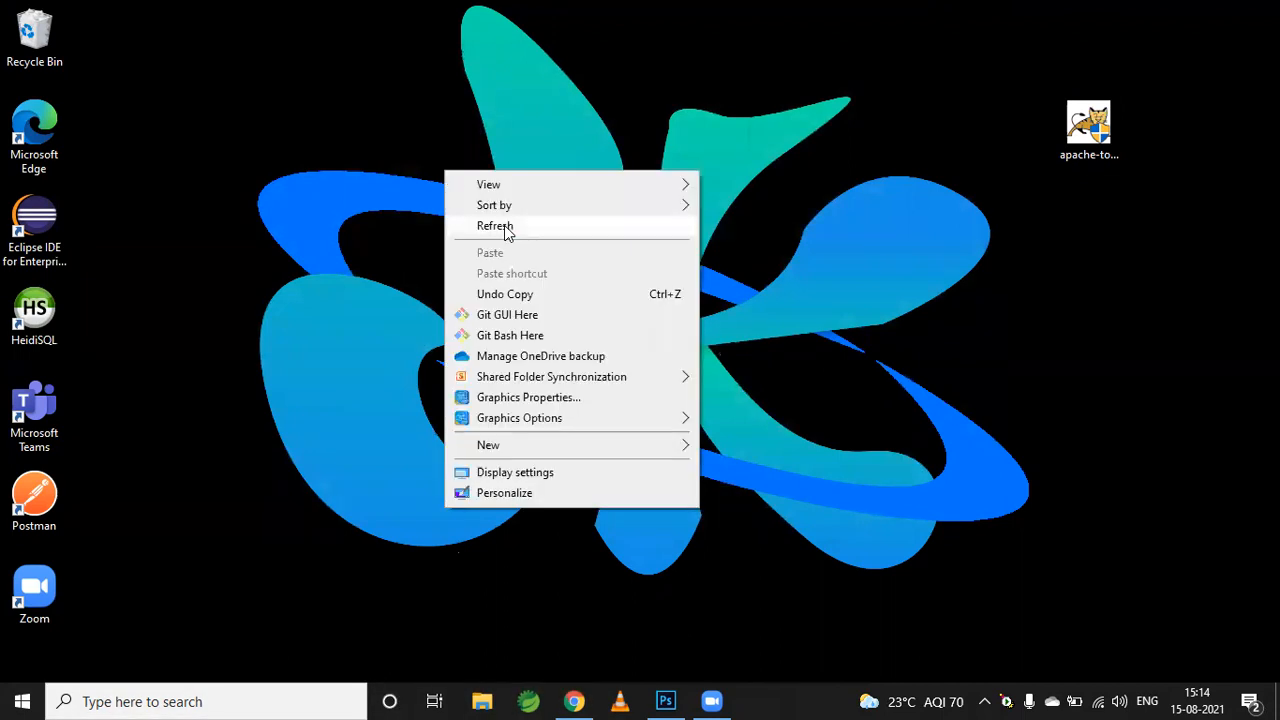
pyautogui.click(505, 229)
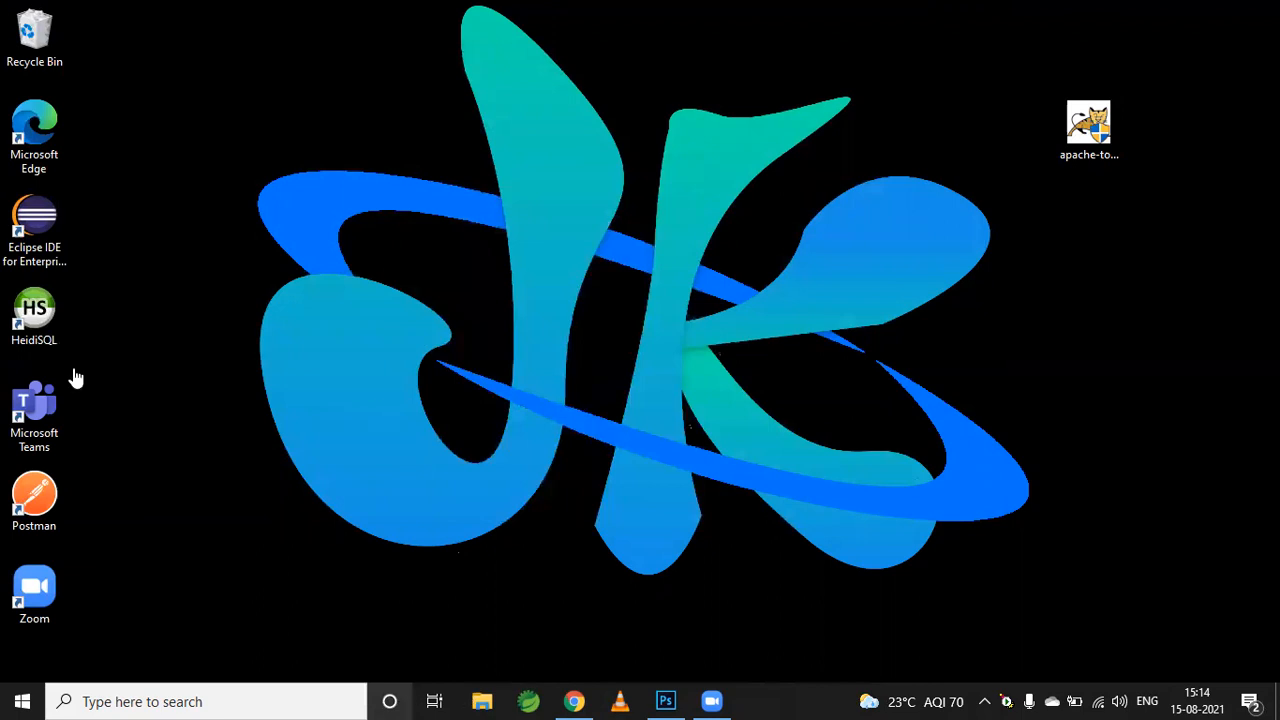
# Open the Apache Software Foundation folder inside Program Files on the C: drive in File Explorer.
pyautogui.press('super+e')
pyautogui.click(86, 538)
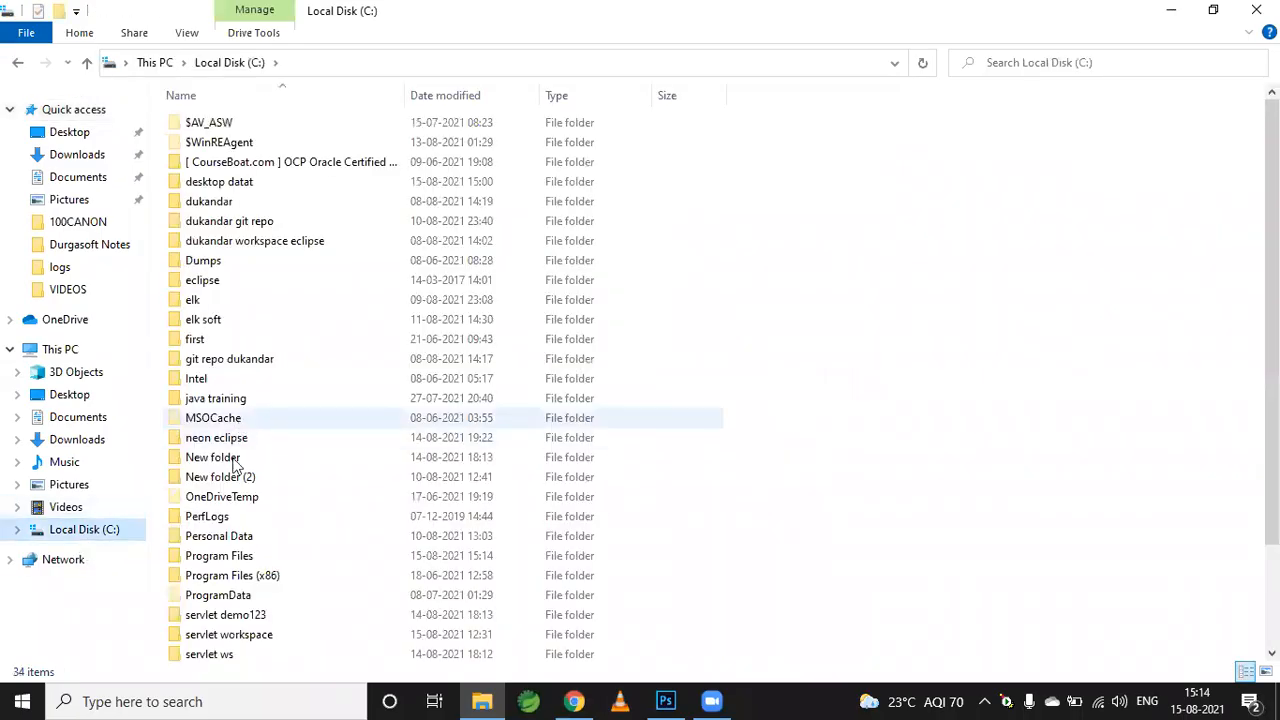
pyautogui.click(240, 516)
pyautogui.scroll(-2, 232, 510)
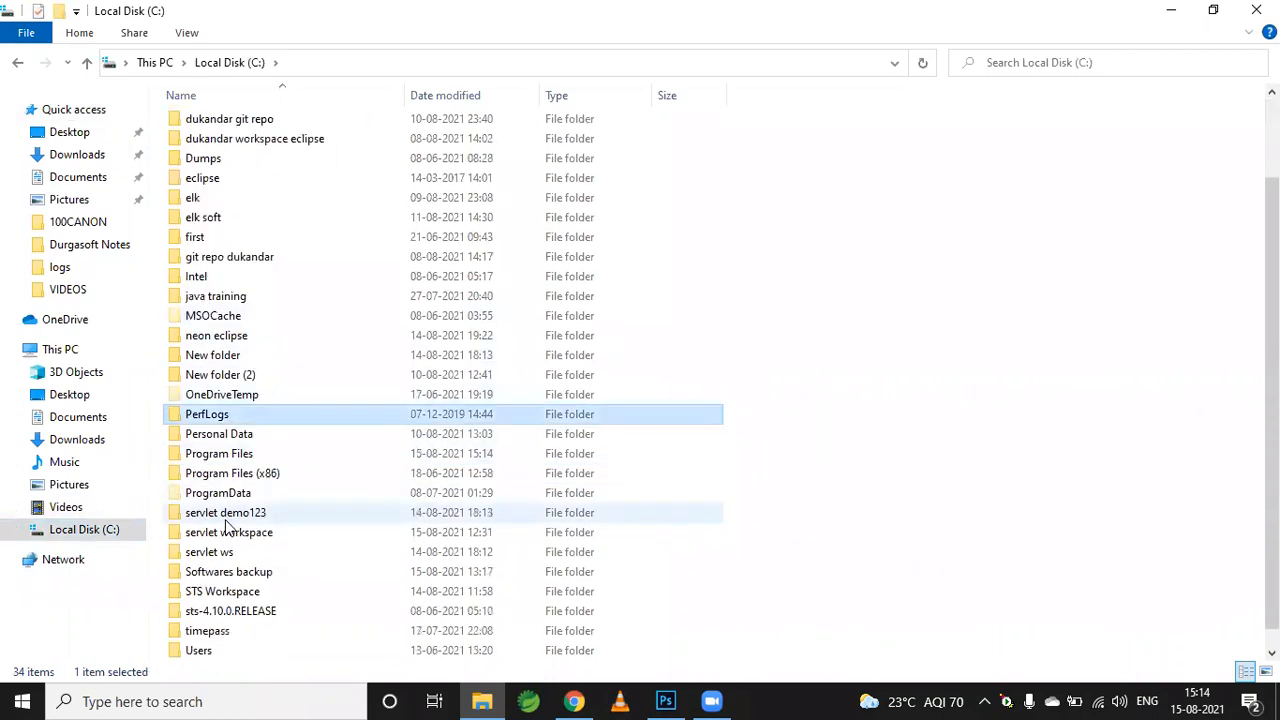
pyautogui.doubleClick(240, 453)
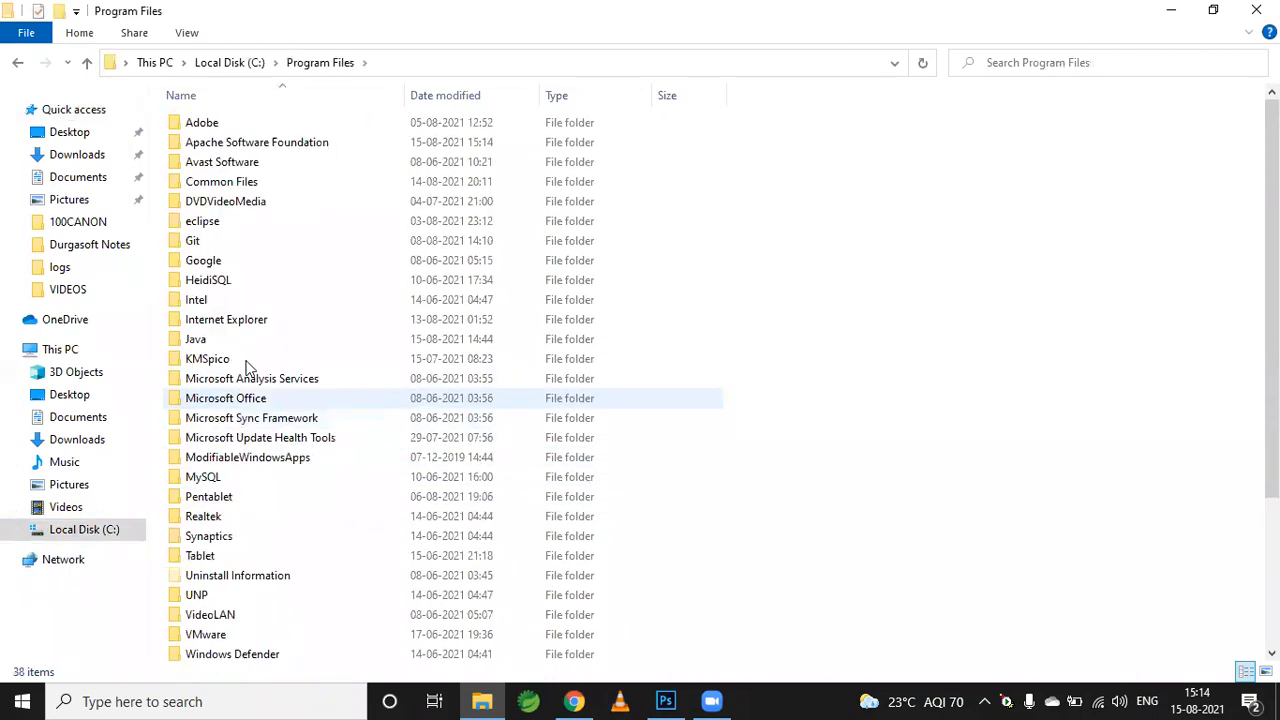
pyautogui.click(247, 145)
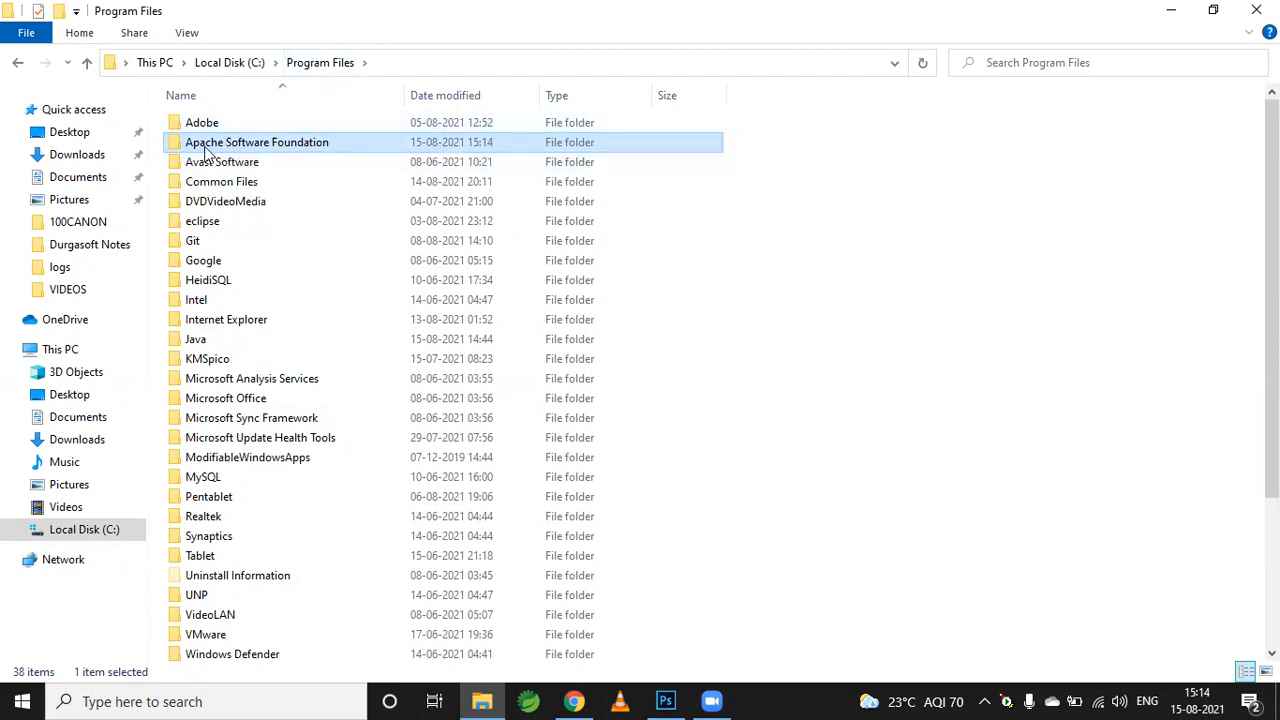
pyautogui.doubleClick(205, 147)
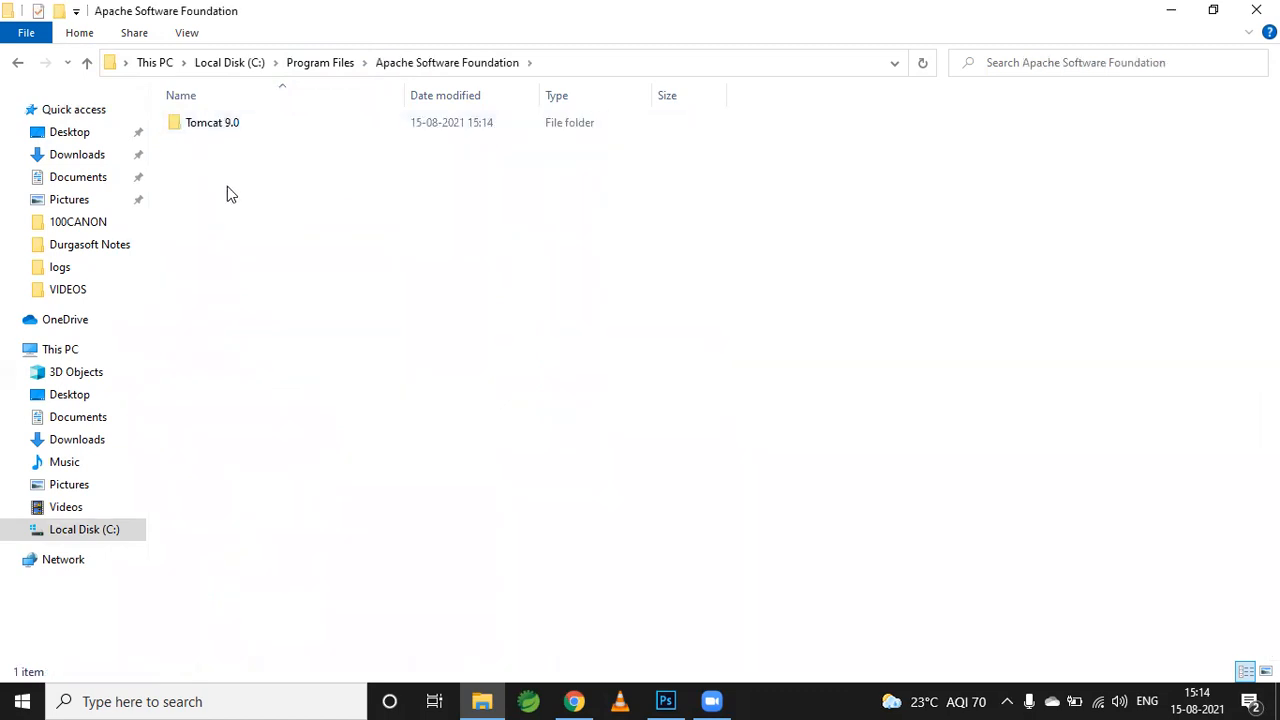
# Open the Tomcat 9.0 folder, look over its contents and close File Explorer.
pyautogui.rightClick(234, 222)
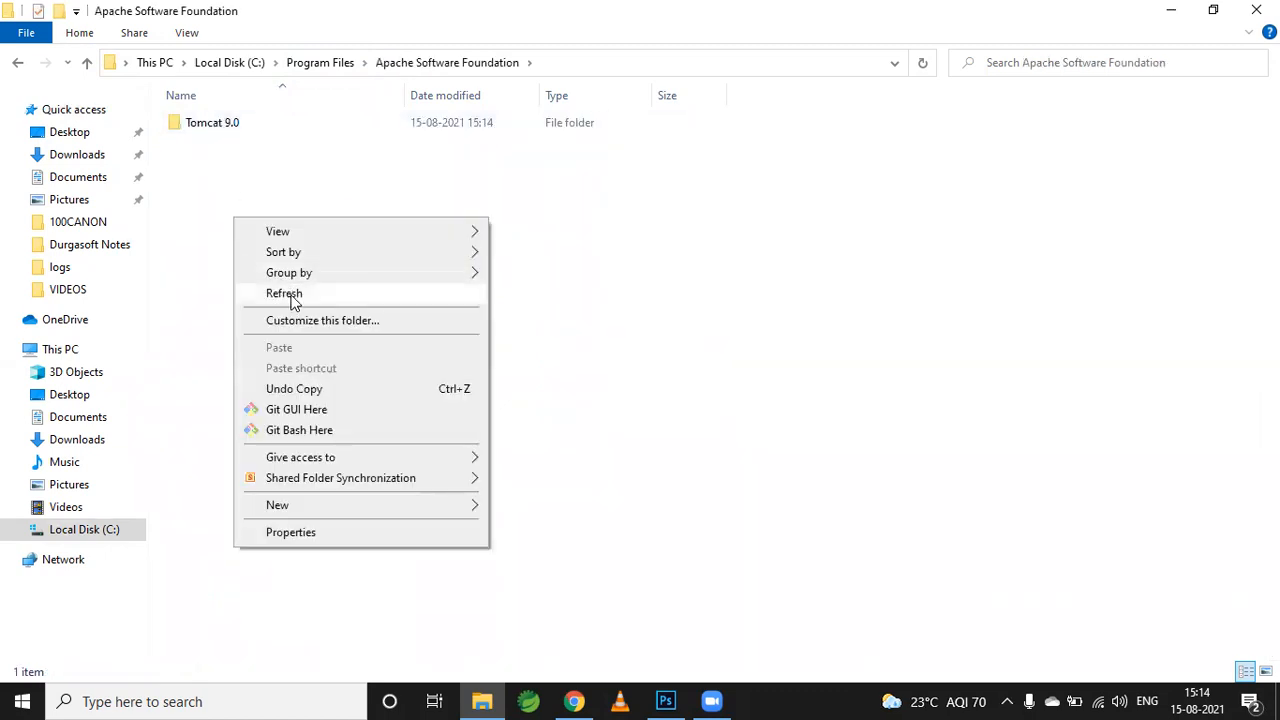
pyautogui.click(291, 294)
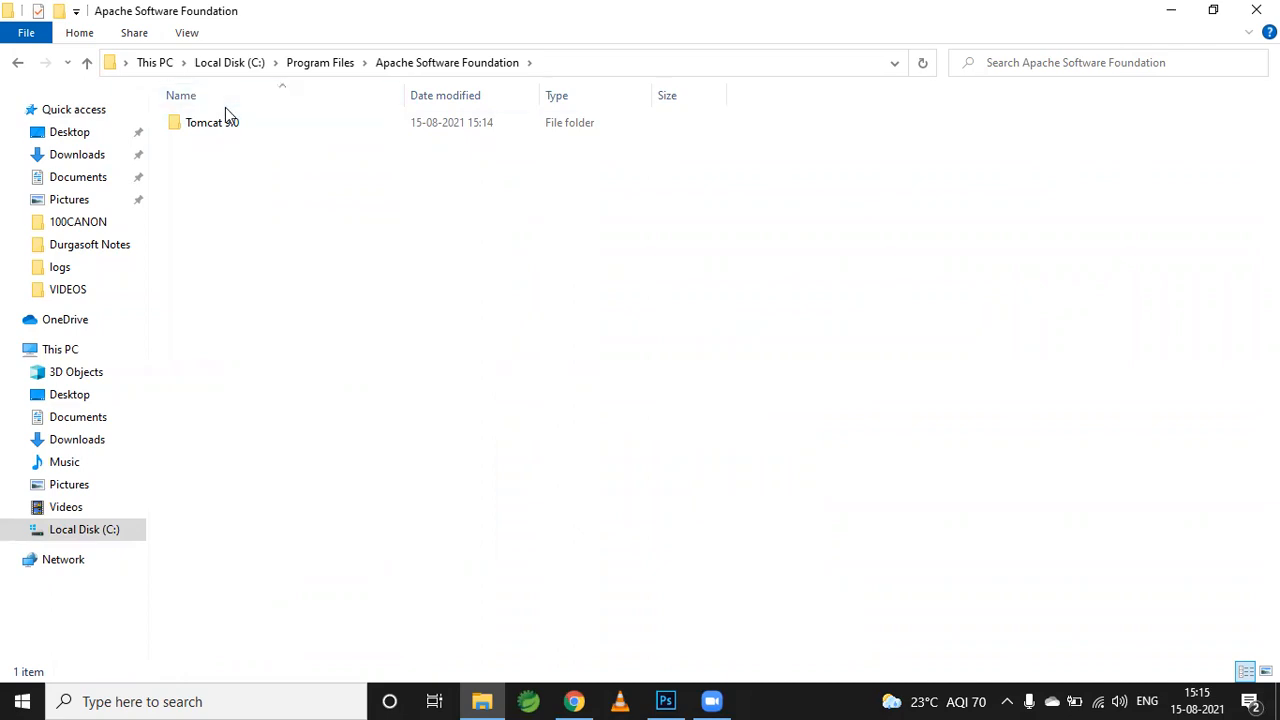
pyautogui.click(218, 130)
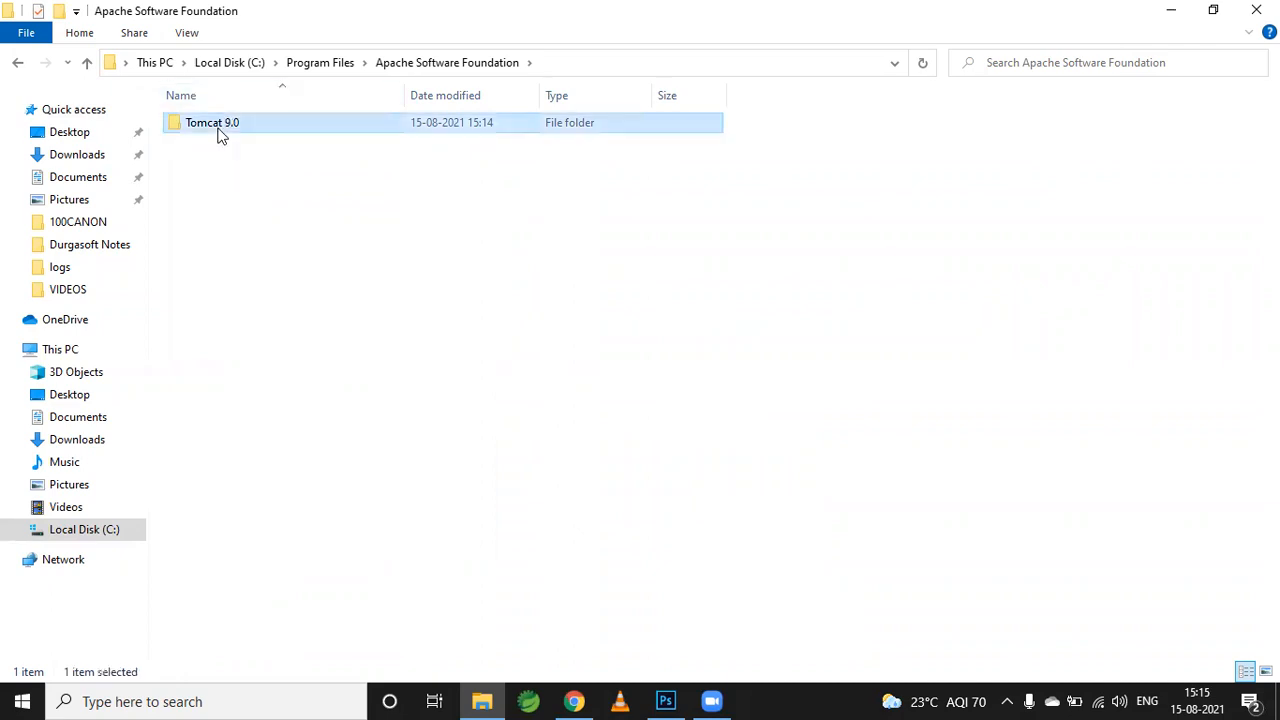
pyautogui.doubleClick(219, 128)
pyautogui.click(650, 372)
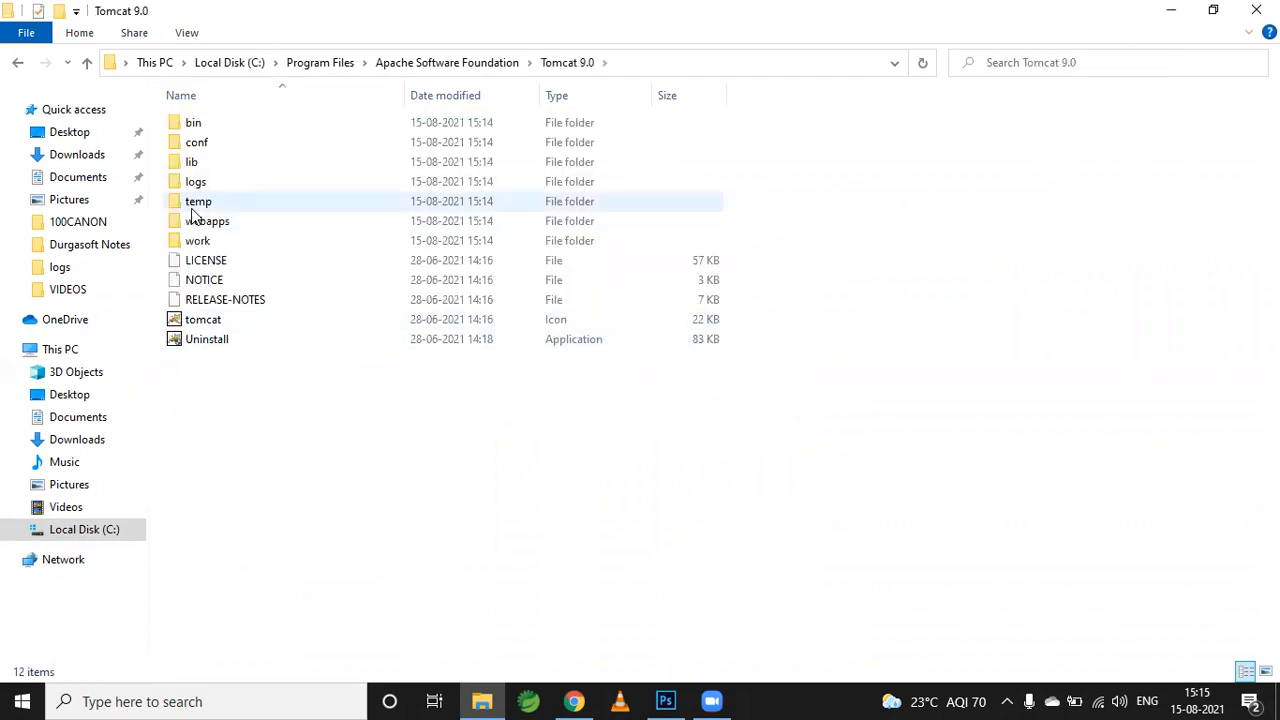
pyautogui.rightClick(516, 457)
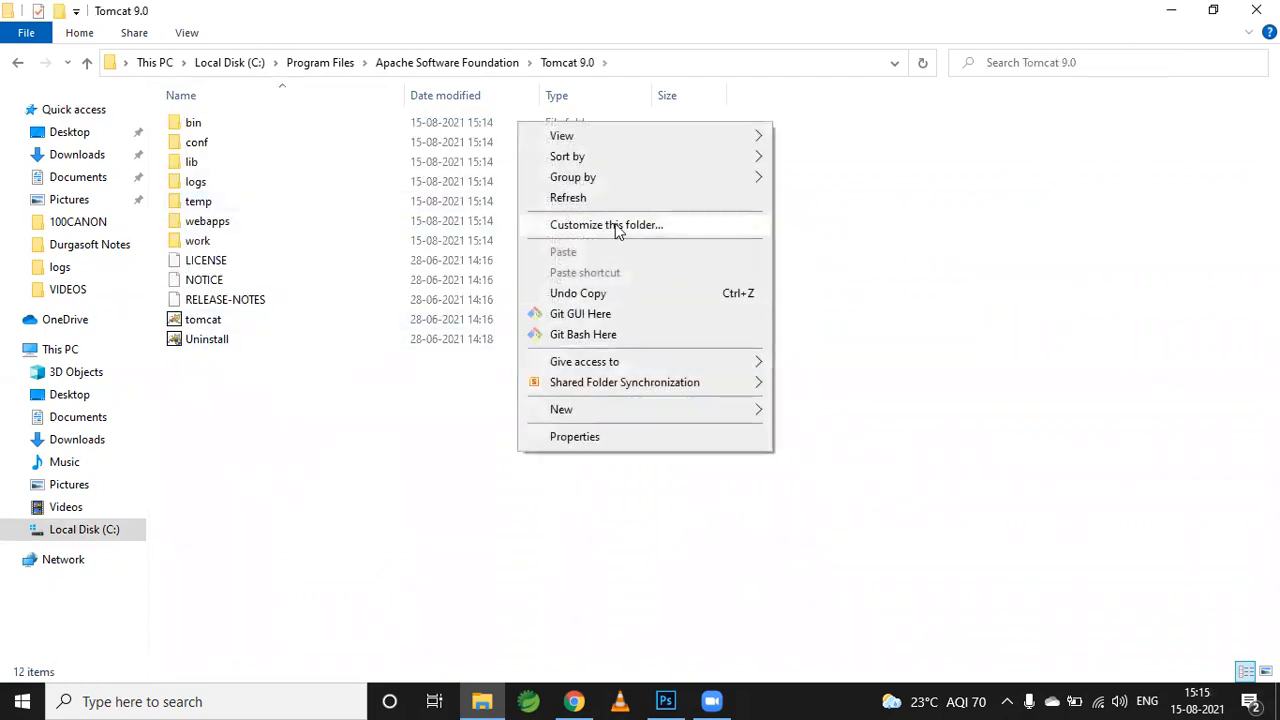
pyautogui.click(570, 199)
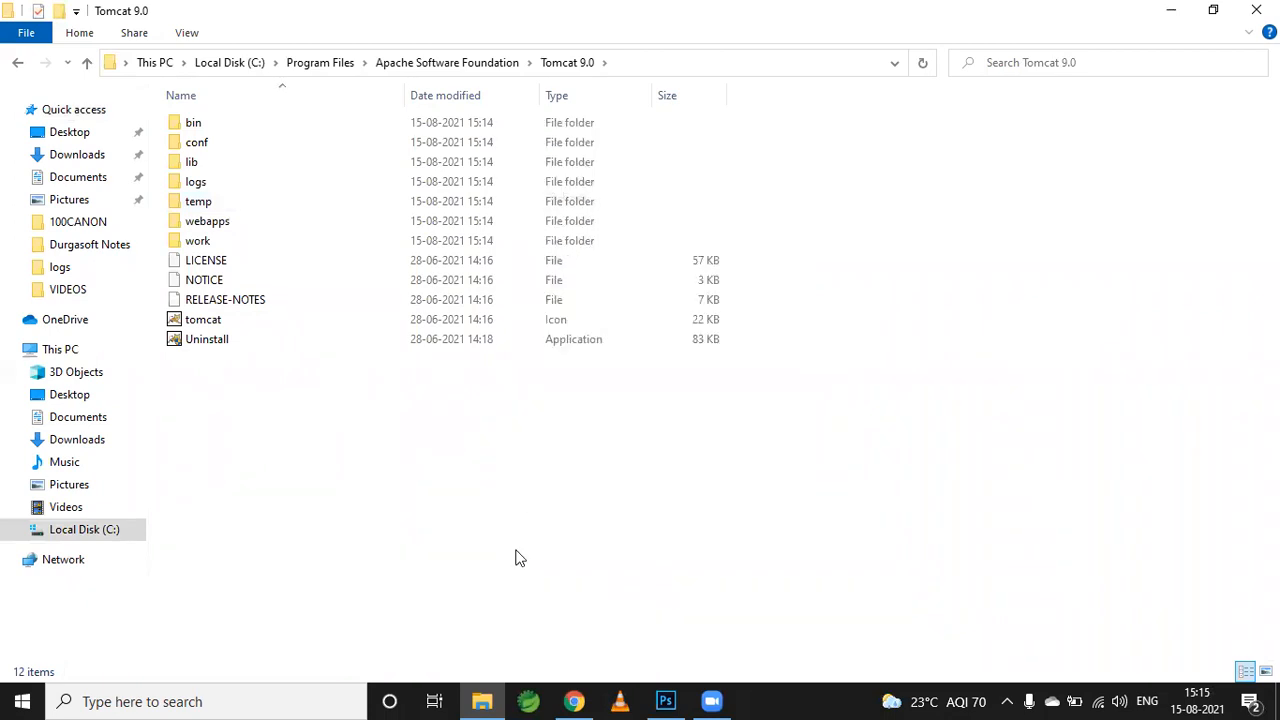
pyautogui.click(1256, 10)
pyautogui.rightClick(238, 178)
pyautogui.click(329, 236)
pyautogui.rightClick(182, 190)
pyautogui.click(220, 246)
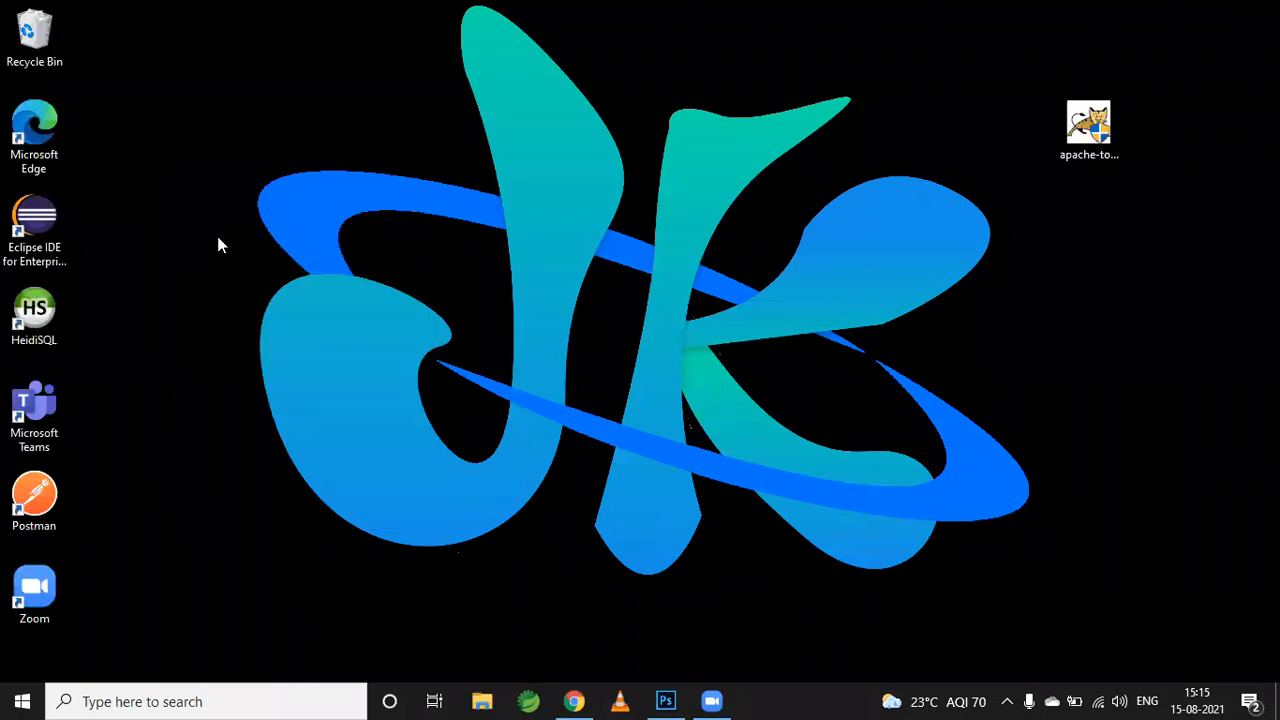
pyautogui.rightClick(217, 245)
pyautogui.click(242, 284)
# Start Eclipse IDE from the desktop and launch it with the C:\servlet workspace directory.
pyautogui.doubleClick(30, 222)
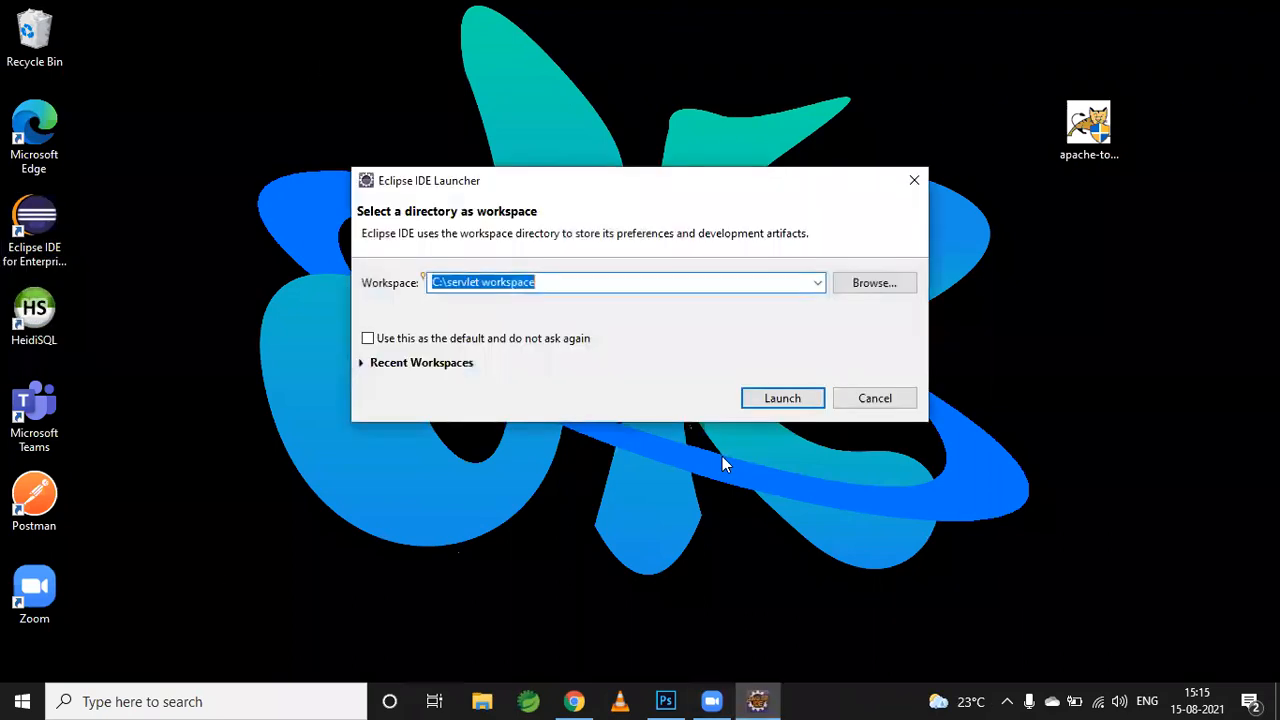
pyautogui.click(793, 403)
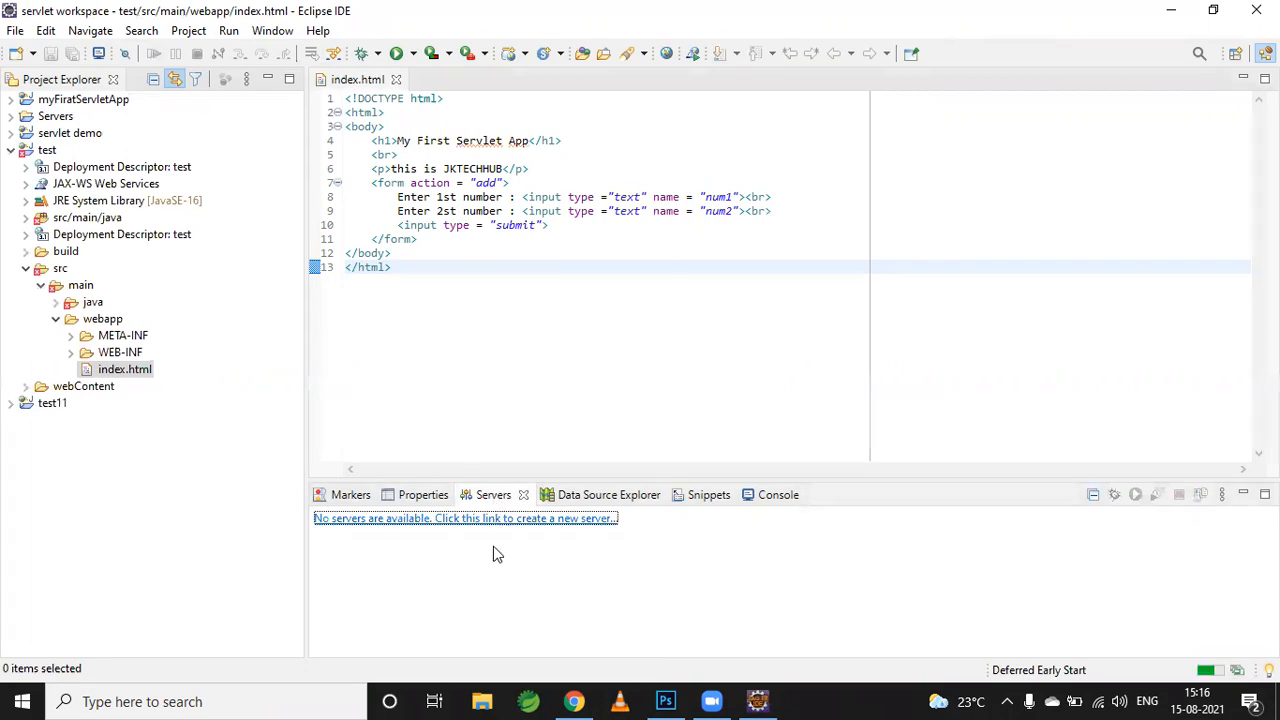
# Close the Servers view and the index.html editor.
pyautogui.click(12, 151)
pyautogui.click(525, 495)
pyautogui.click(714, 495)
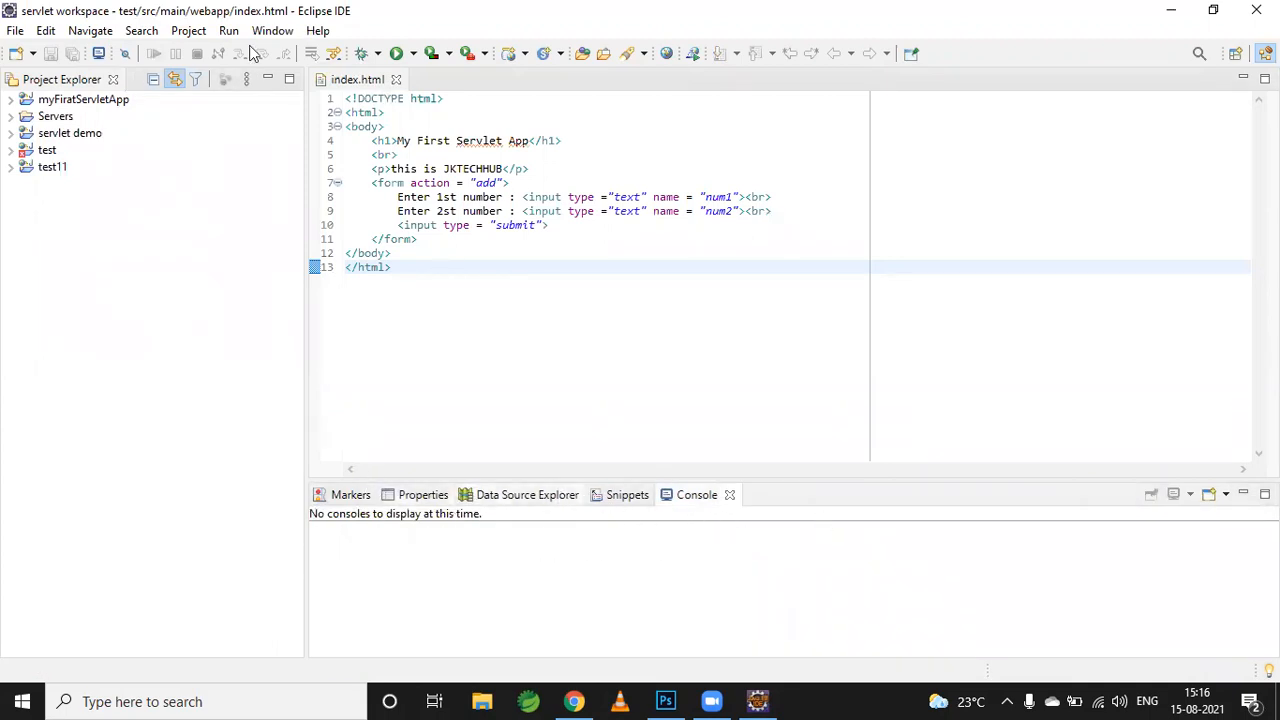
pyautogui.click(530, 330)
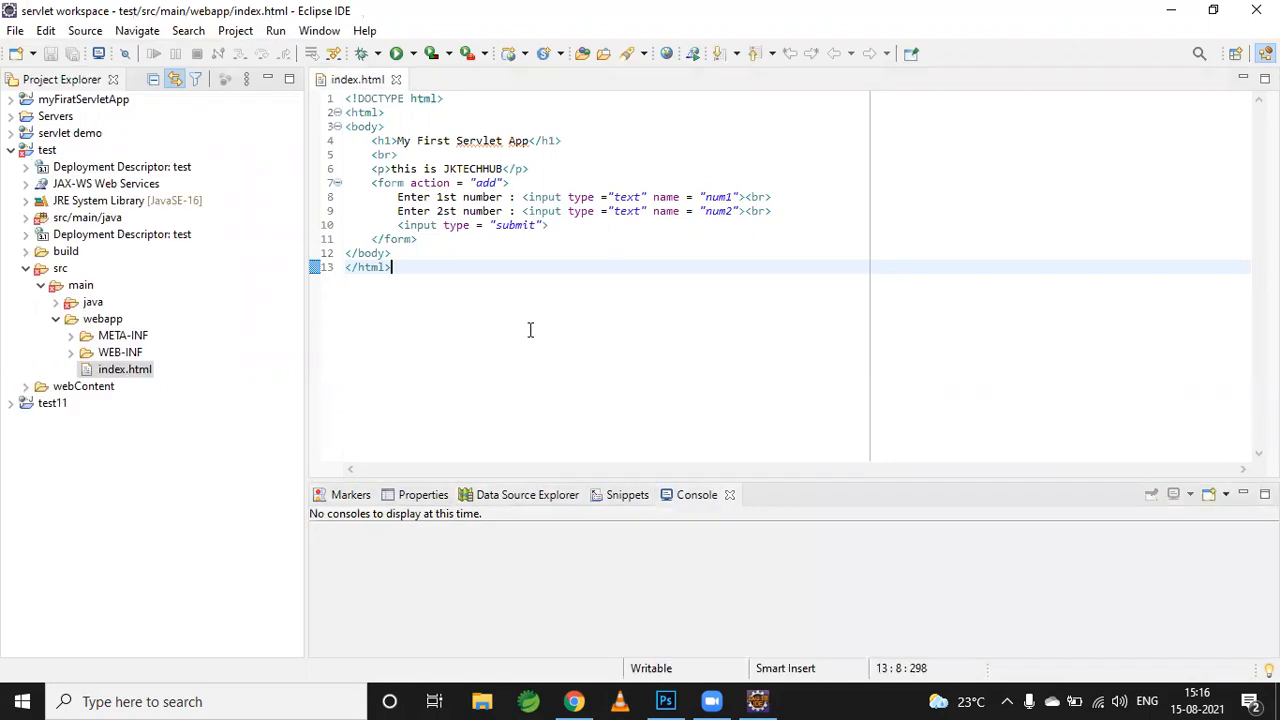
pyautogui.click(396, 80)
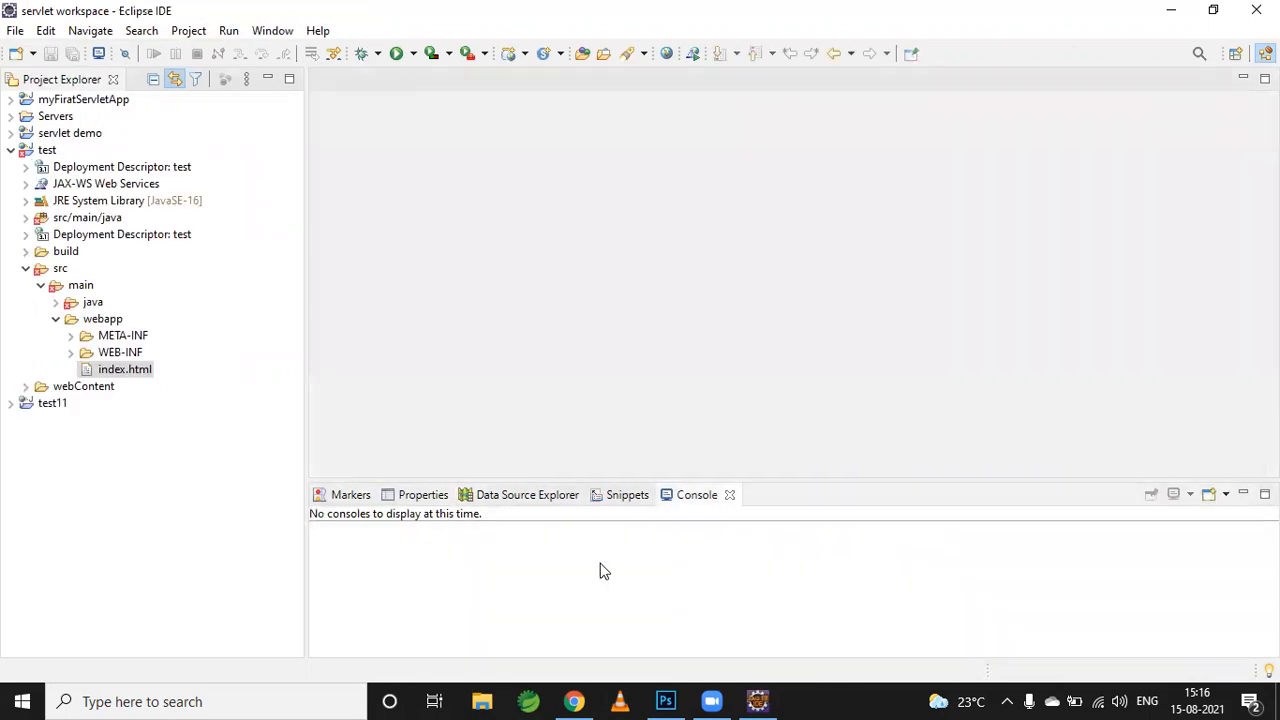
# Find the Servers view in the full list of views by filtering for "serve" and open it.
pyautogui.click(270, 36)
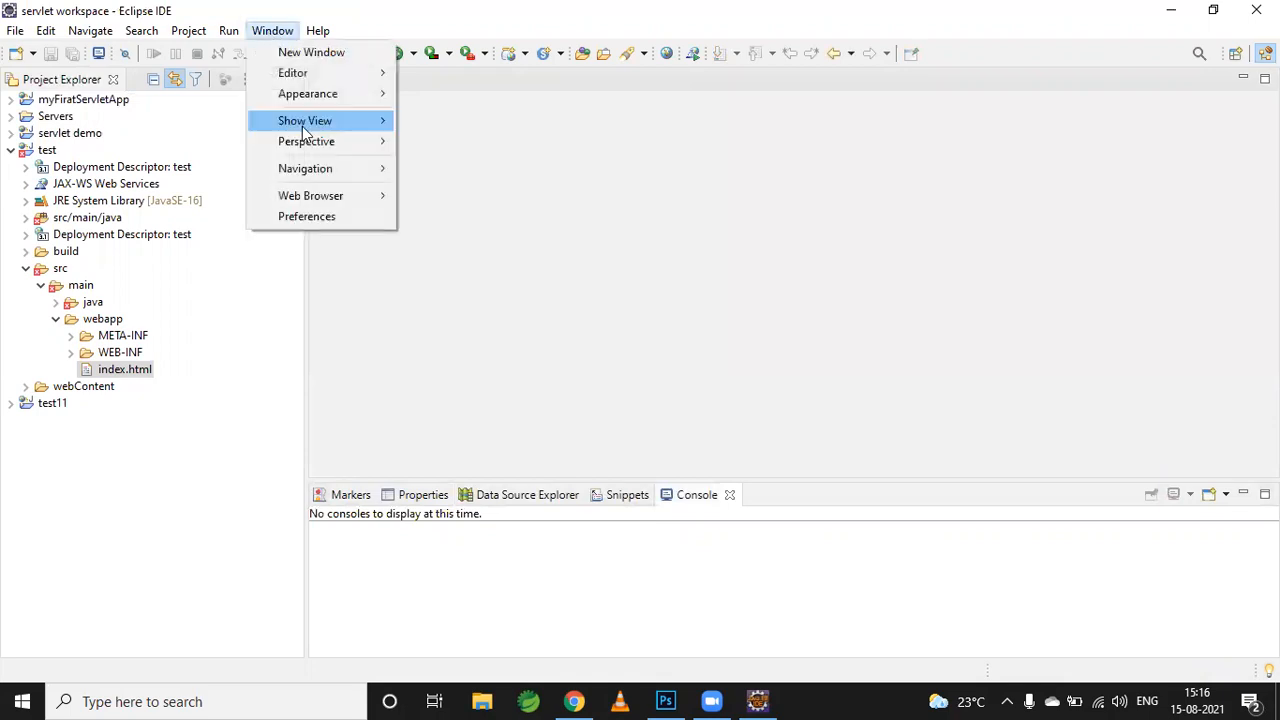
pyautogui.moveTo(305, 122)
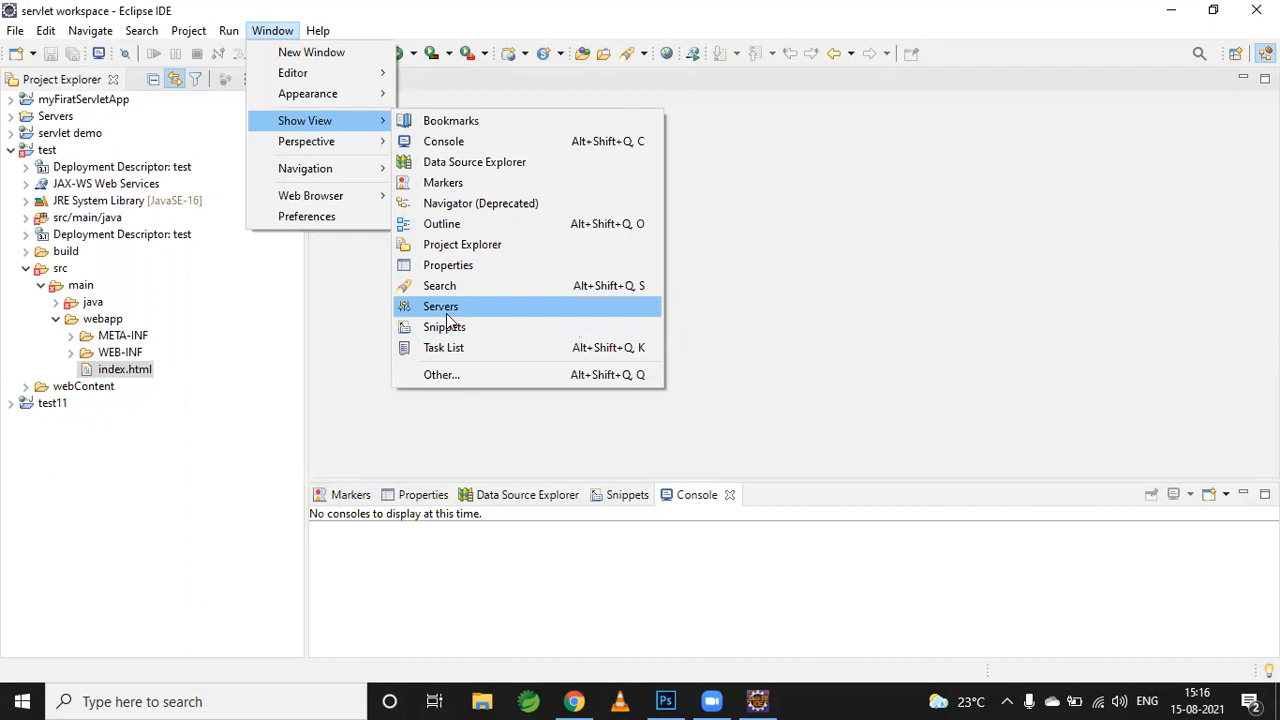
pyautogui.click(450, 379)
pyautogui.write('se')
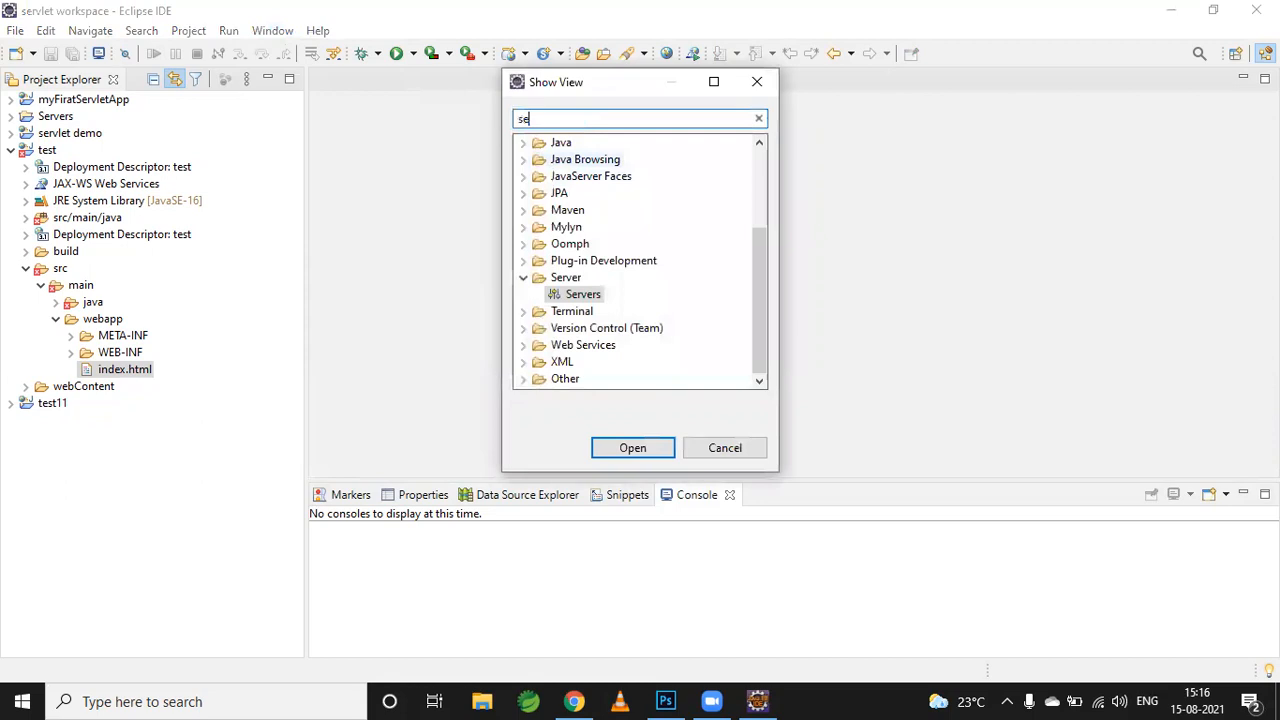
pyautogui.write('rve')
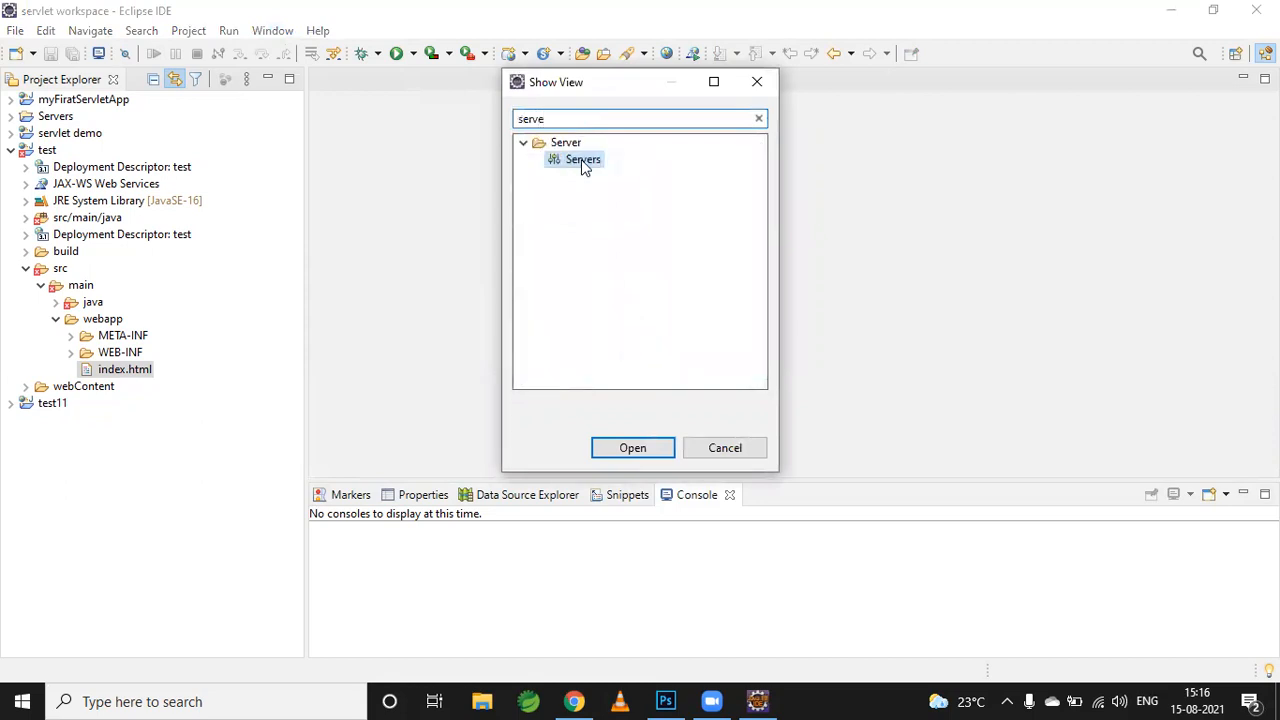
pyautogui.doubleClick(583, 161)
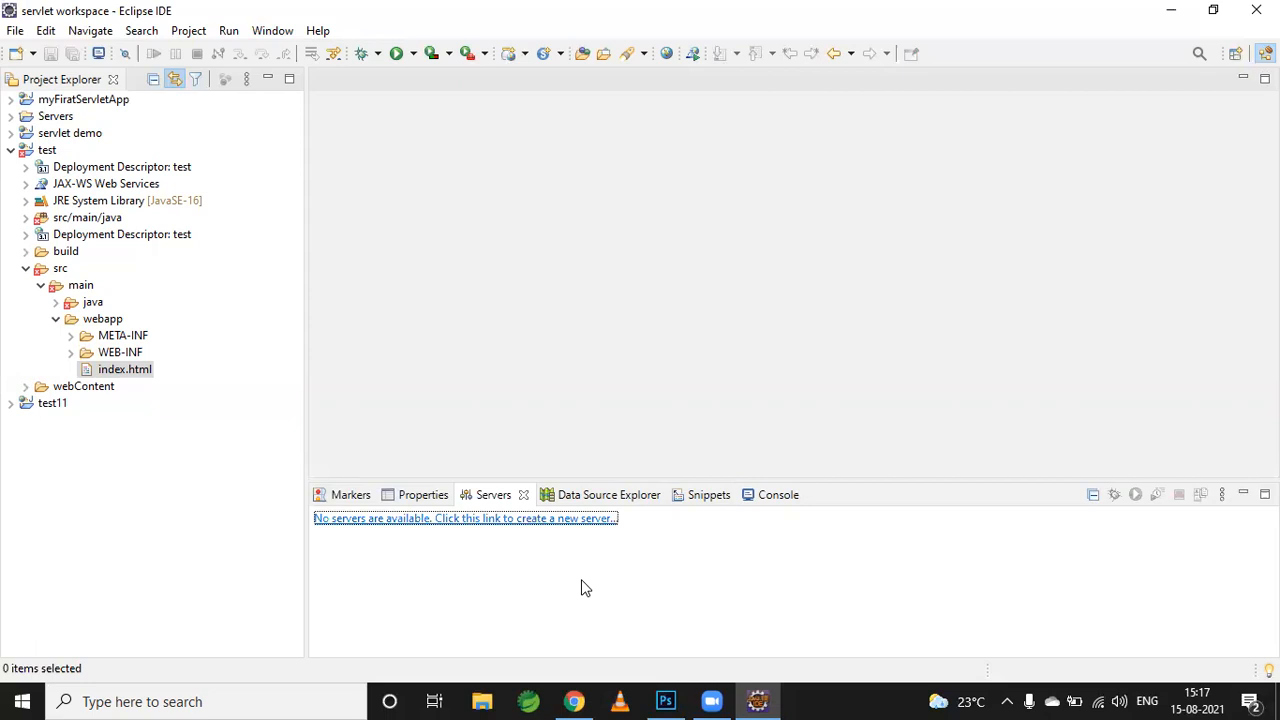
# Start defining a new server, enlarge the wizard and choose Tomcat v9.0 Server under Apache as its type.
pyautogui.click(497, 521)
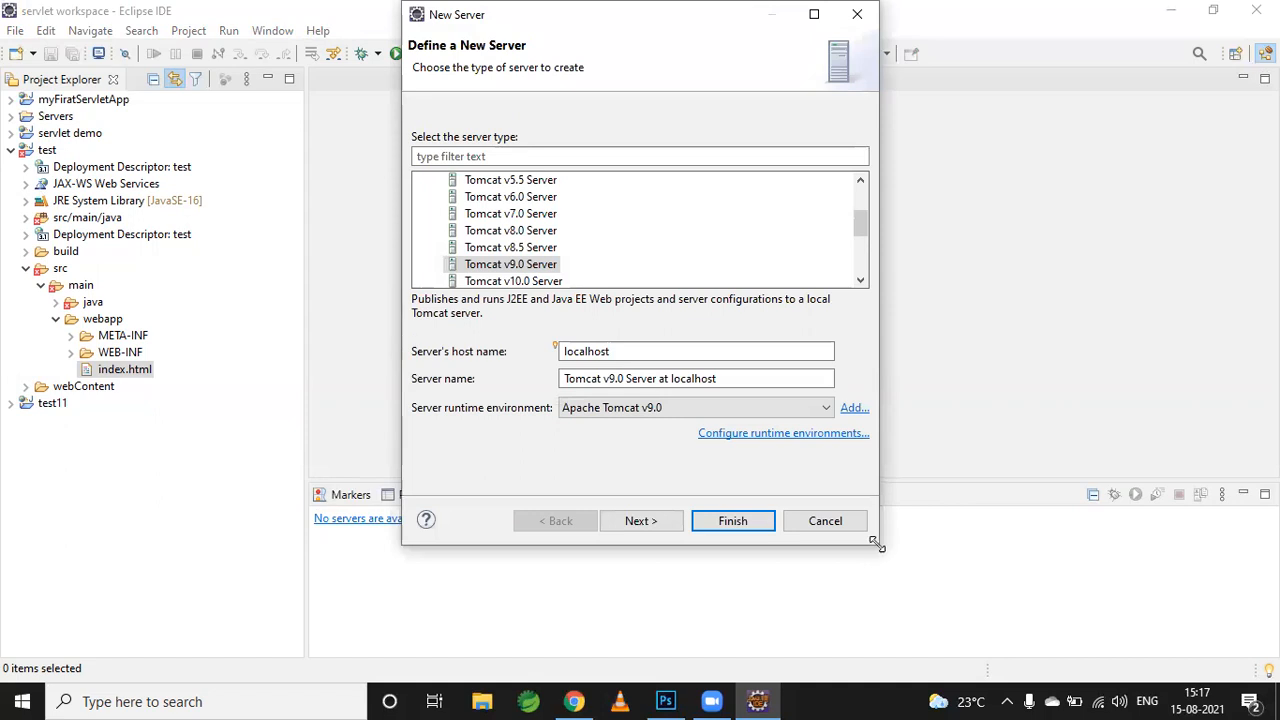
pyautogui.moveTo(873, 543); pyautogui.dragTo(967, 613)
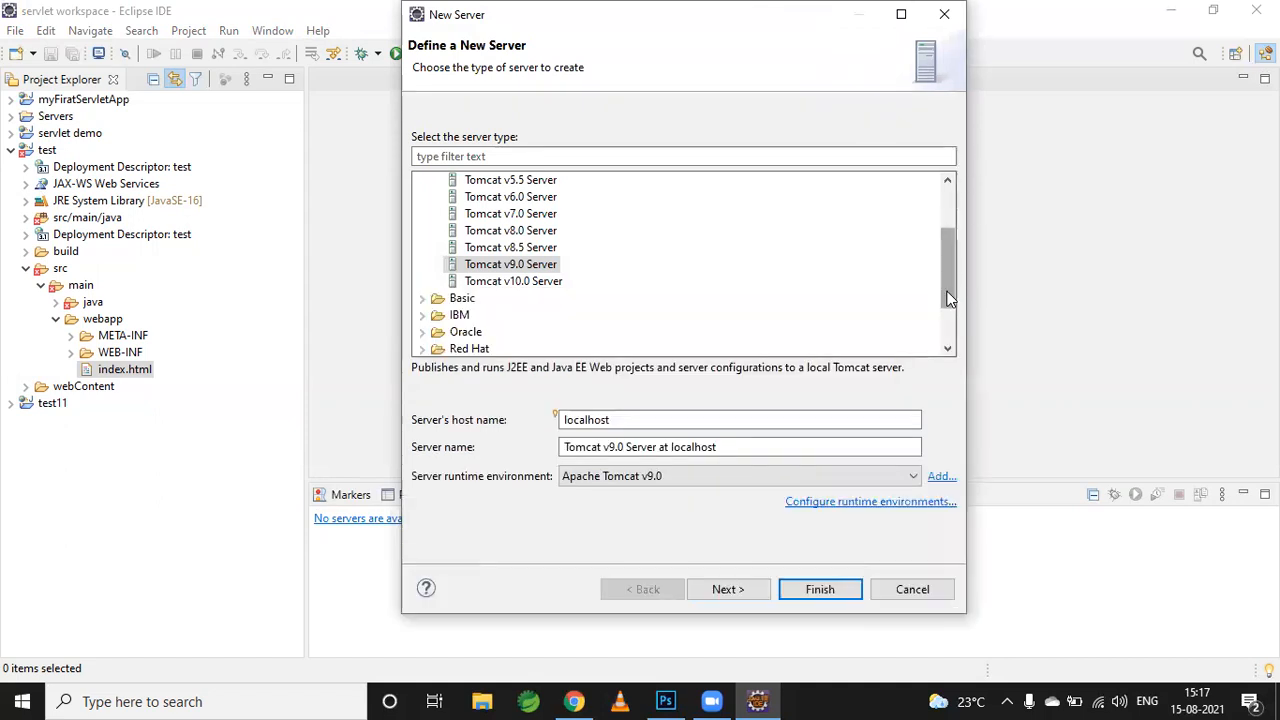
pyautogui.moveTo(948, 300); pyautogui.dragTo(960, 240)
pyautogui.click(423, 182)
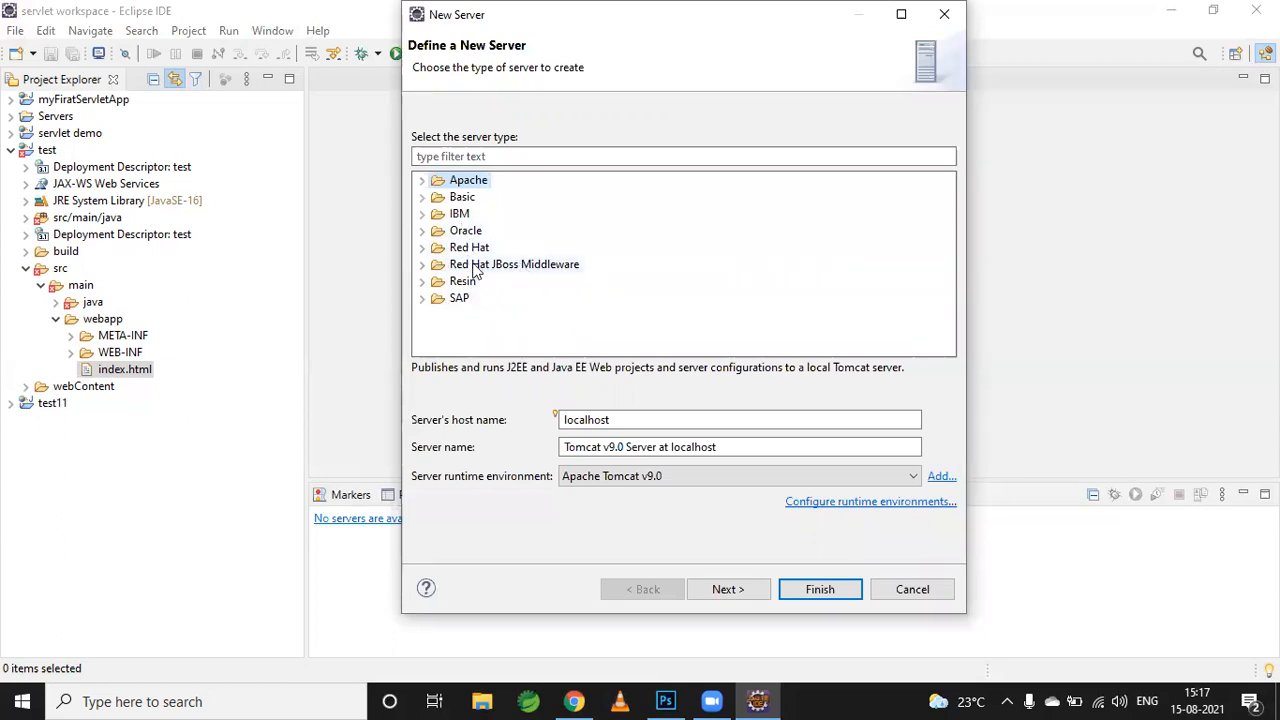
pyautogui.click(422, 181)
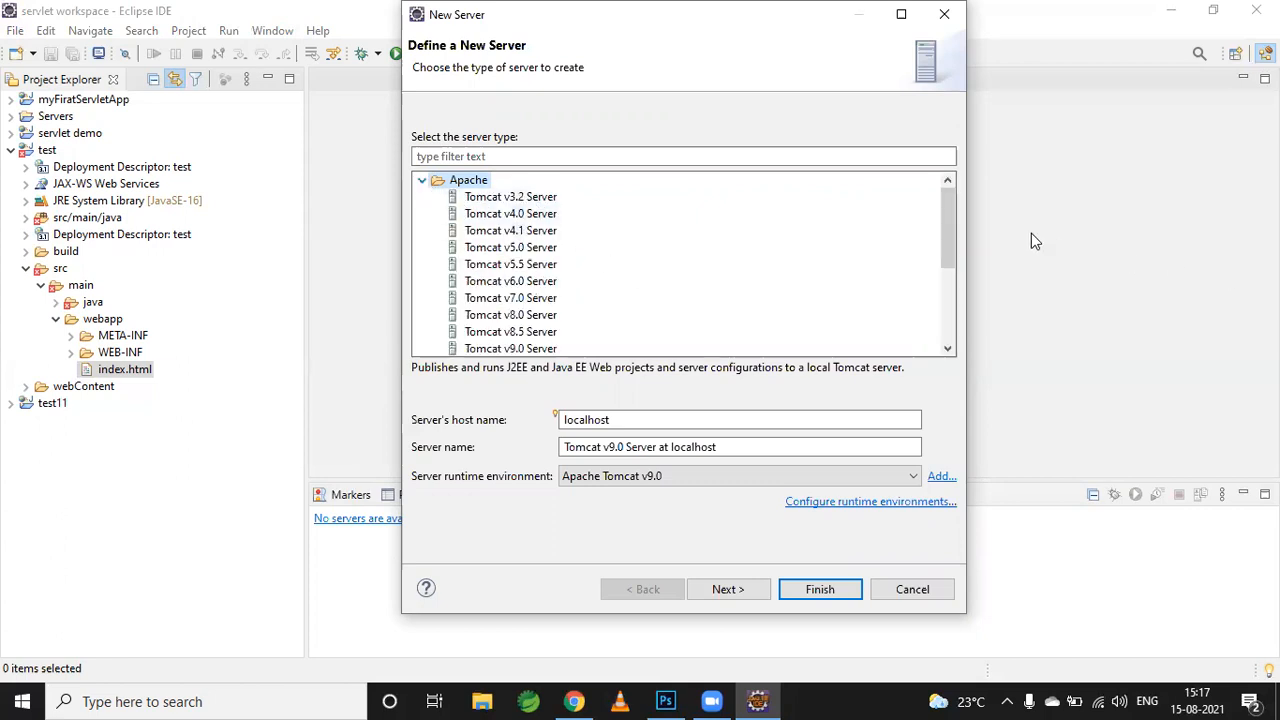
pyautogui.scroll(-1, 948, 212)
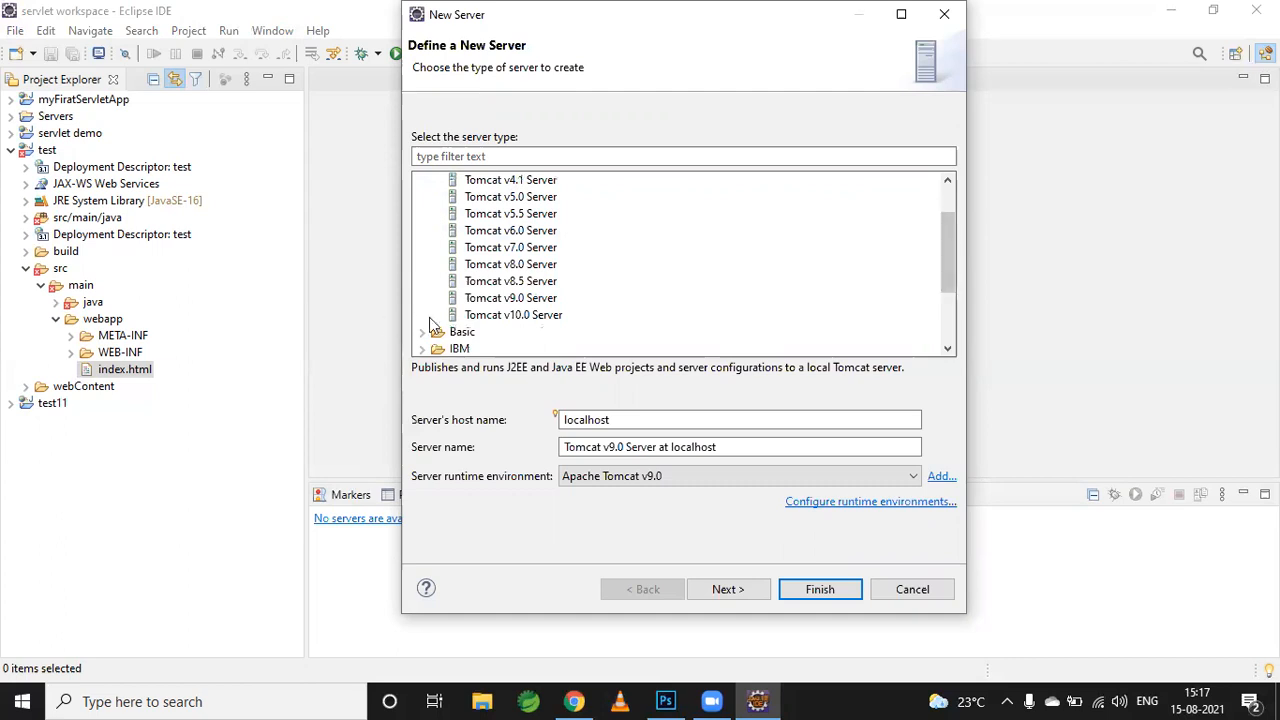
pyautogui.click(492, 302)
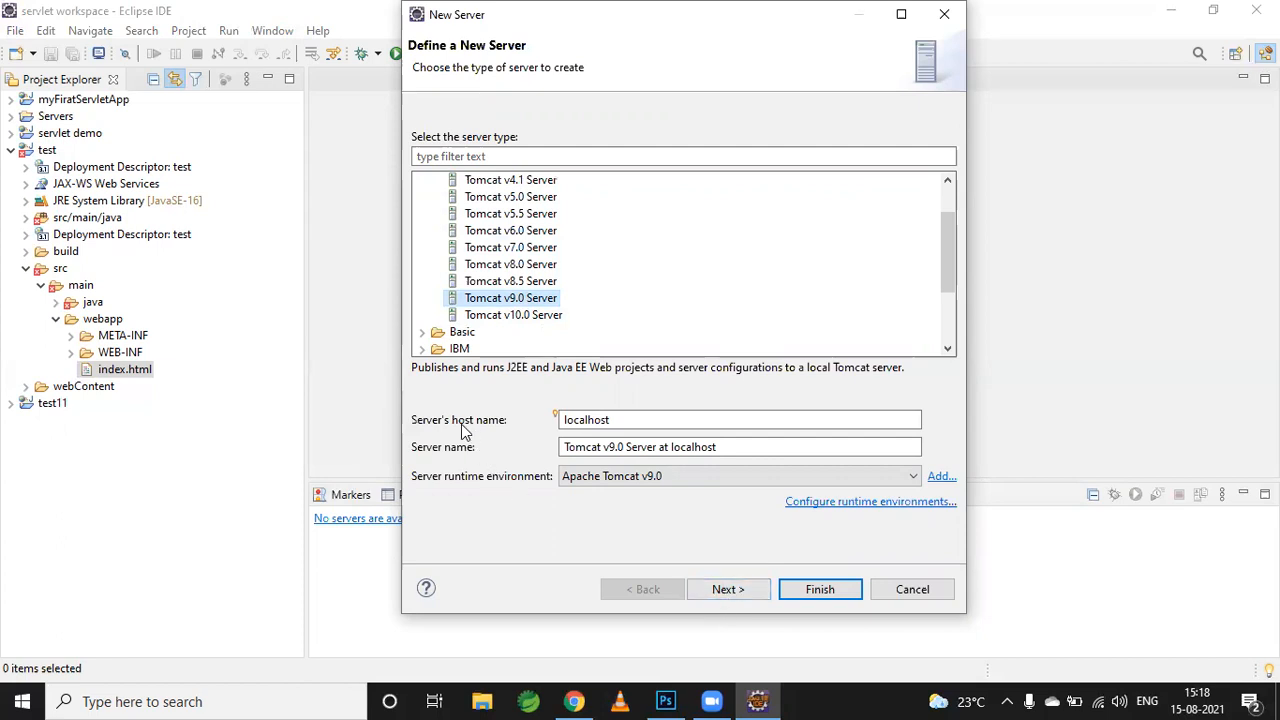
# Keep localhost as the host name and set the server name to "localhost server".
pyautogui.moveTo(652, 421); pyautogui.dragTo(552, 422)
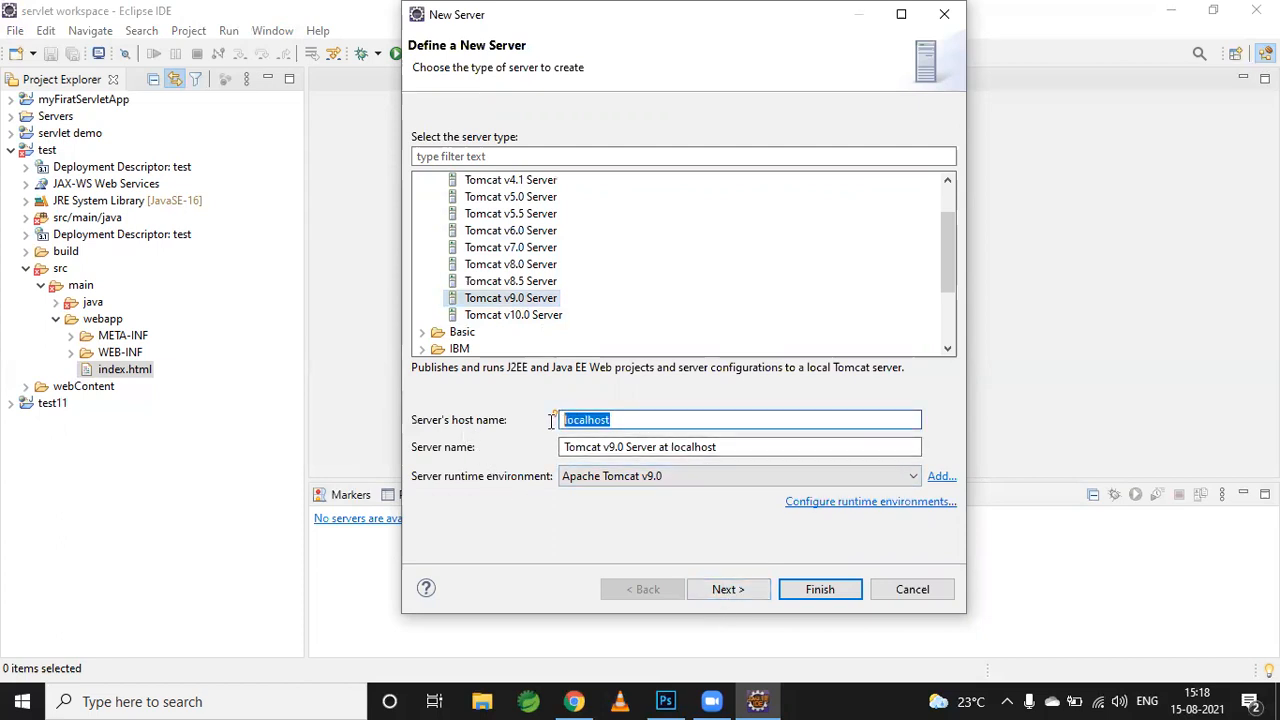
pyautogui.click(689, 420)
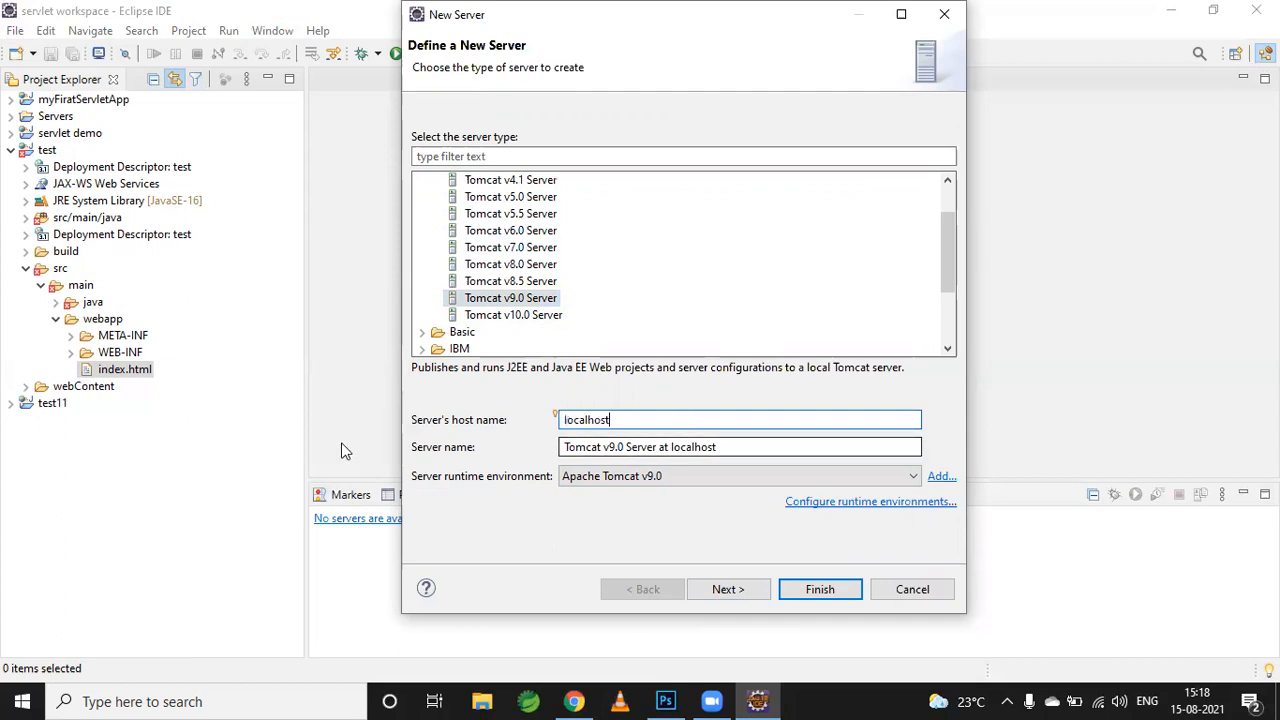
pyautogui.moveTo(737, 449); pyautogui.dragTo(543, 477)
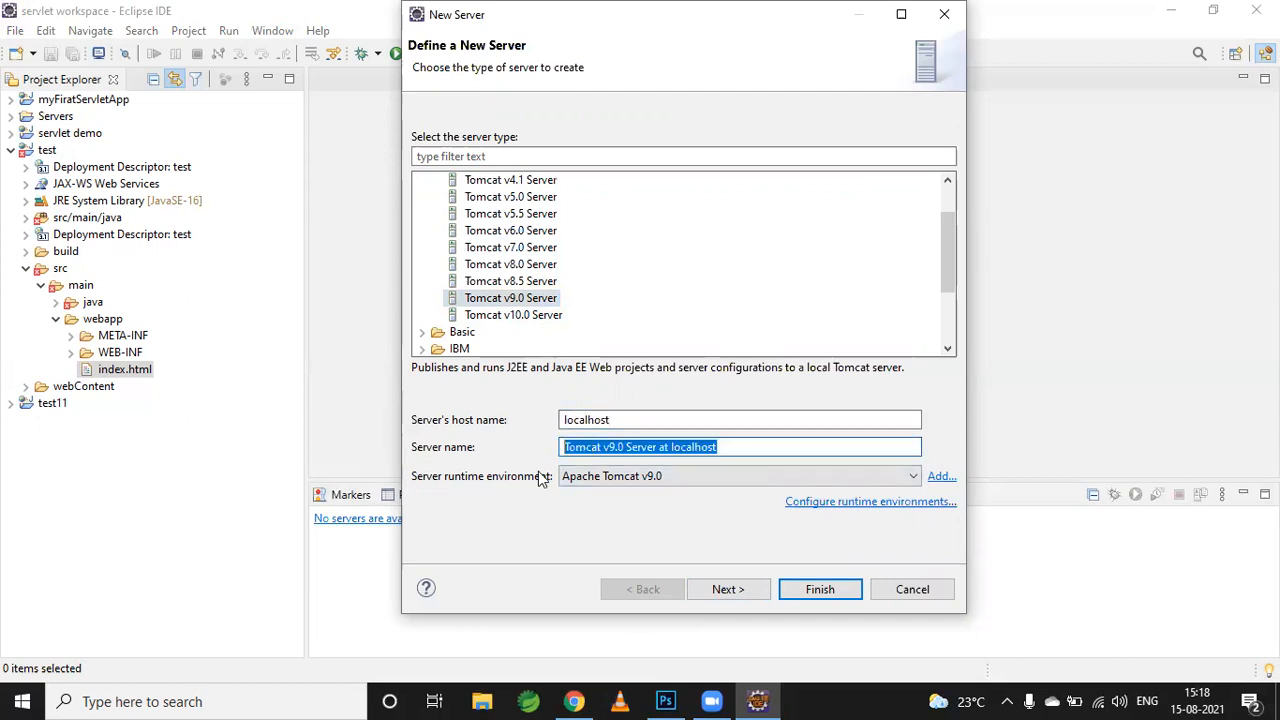
pyautogui.write('locaho')
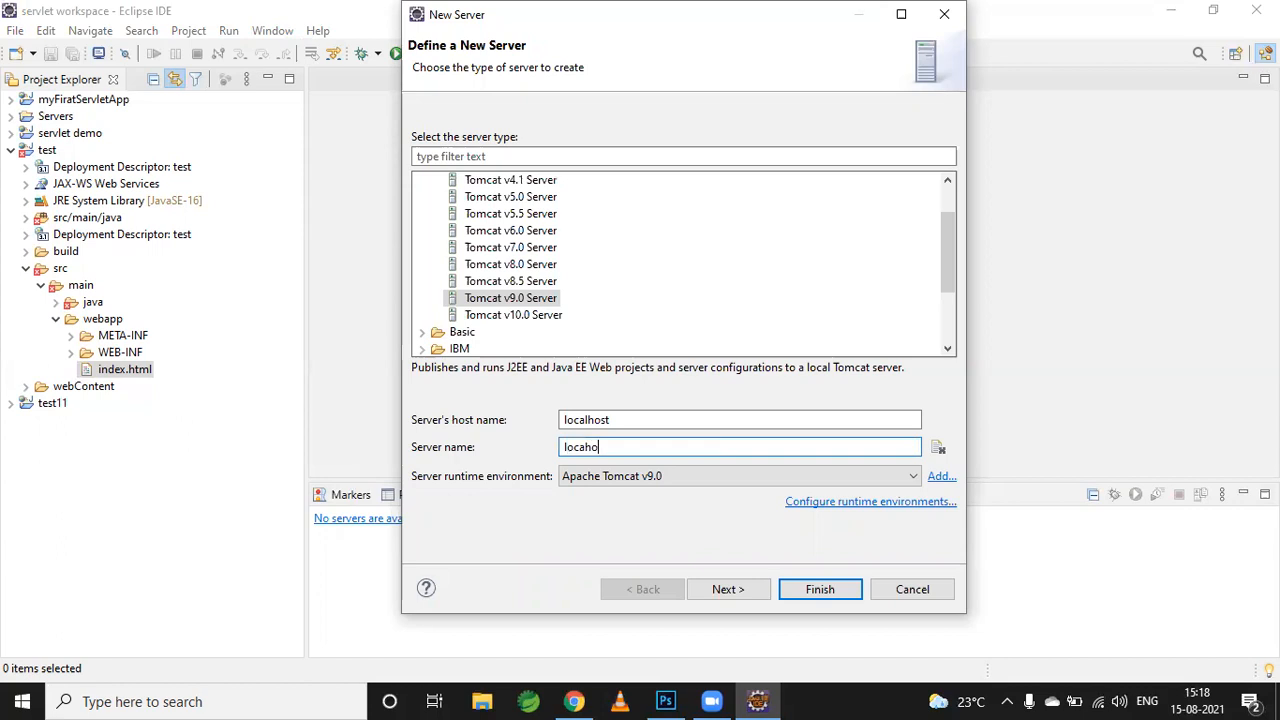
pyautogui.press('BackSpace')
pyautogui.write('l hos')
pyautogui.press('BackSpace')
pyautogui.press('BackSpace')
pyautogui.press('BackSpace')
pyautogui.press('BackSpace')
pyautogui.write('host server')
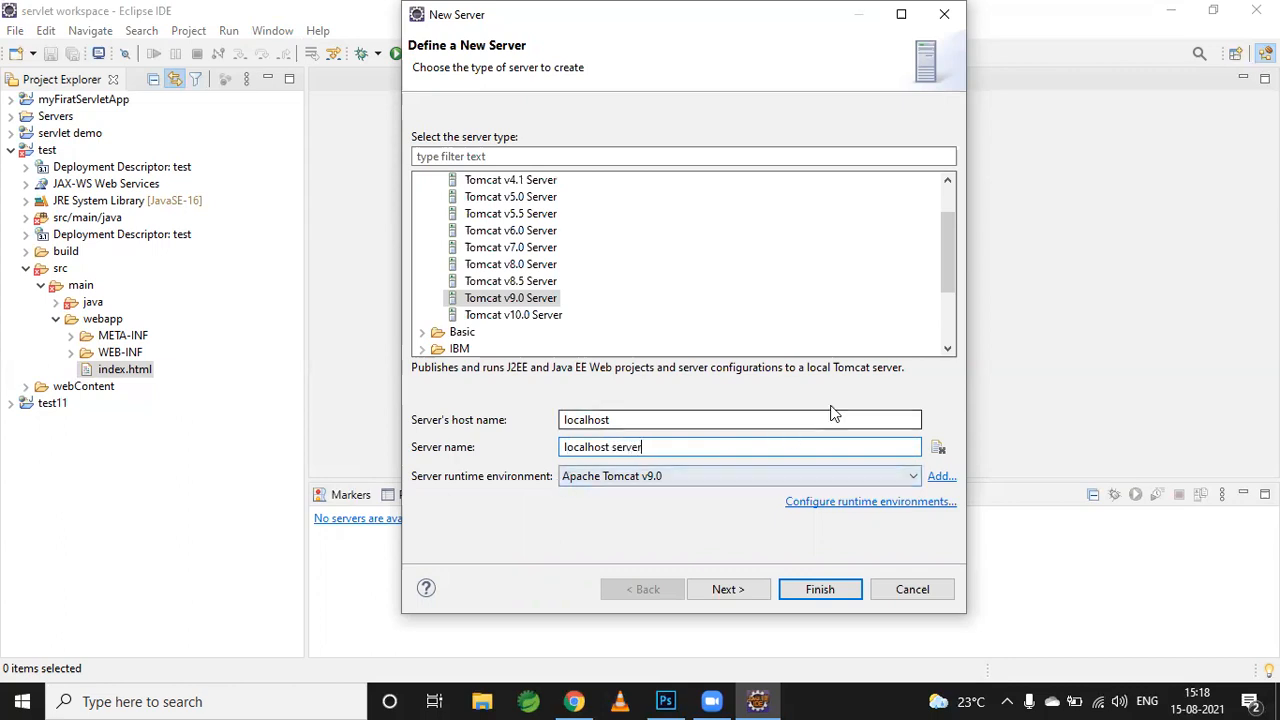
pyautogui.hotkey('ctrl', 'a')
pyautogui.press('BackSpace')
pyautogui.hotkey('ctrl', 'z')
pyautogui.press('BackSpace')
pyautogui.hotkey('ctrl', 'z')
pyautogui.press('BackSpace')
pyautogui.hotkey('ctrl', 'z')
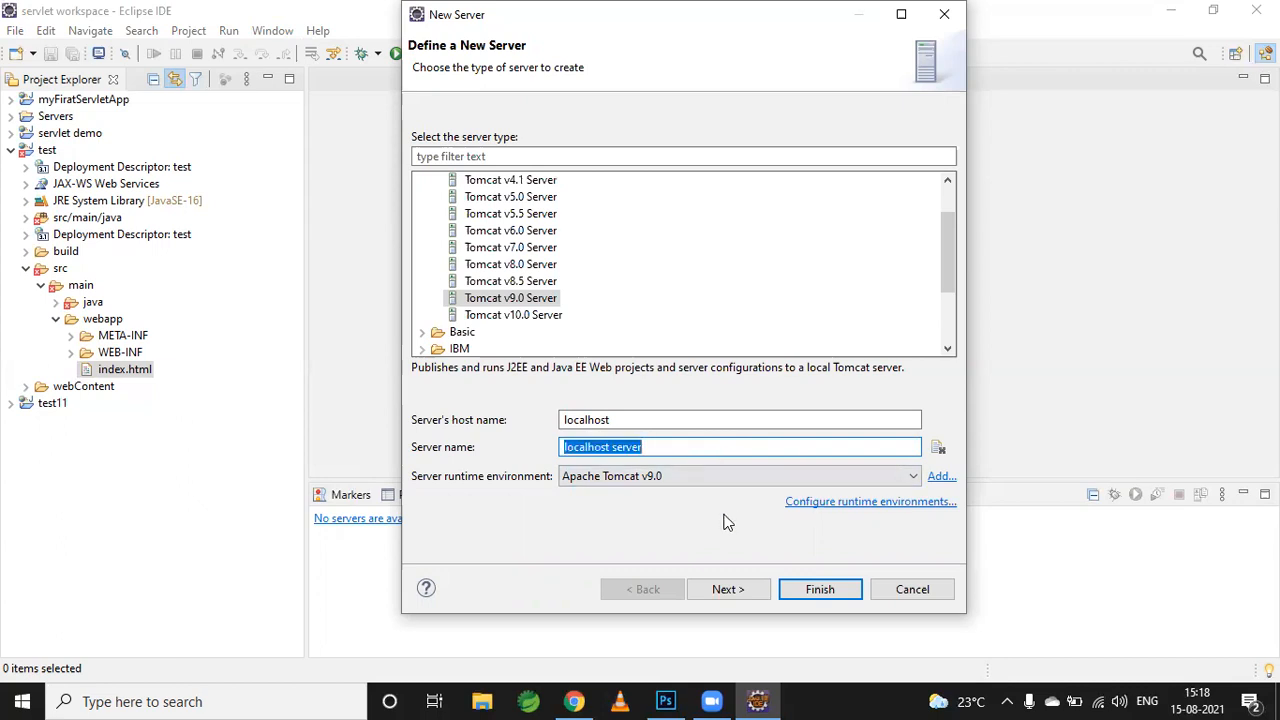
# Continue with the new server definition to the page for adding and removing resources.
pyautogui.click(726, 589)
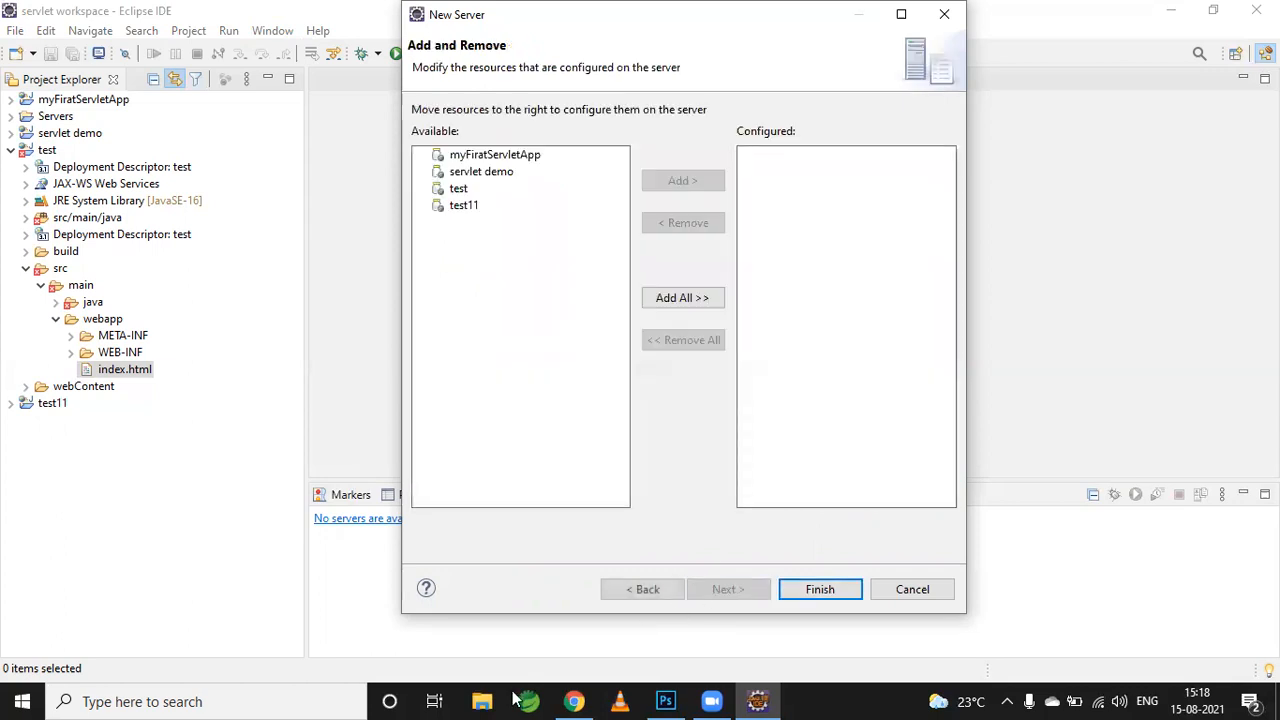
# Return to the server type page and remove the Apache Tomcat v9.0 entry from the server runtime environments, applying the change.
pyautogui.click(640, 590)
pyautogui.click(892, 508)
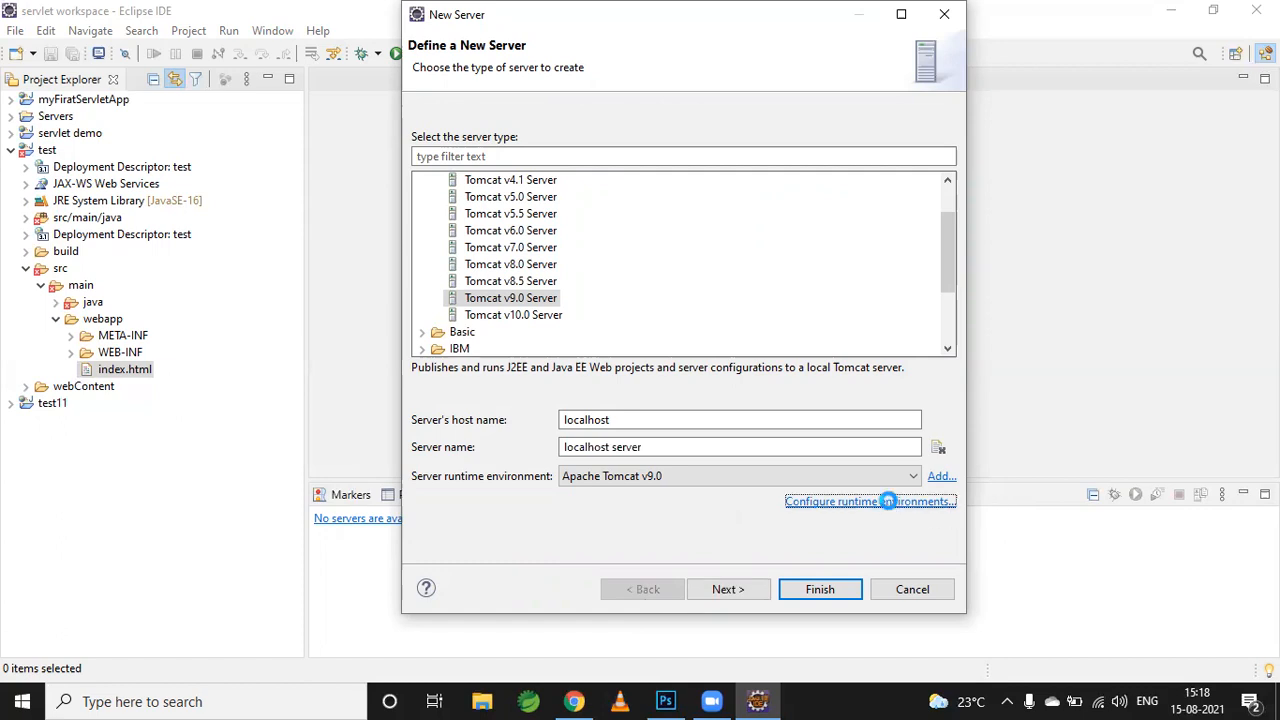
pyautogui.click(914, 490)
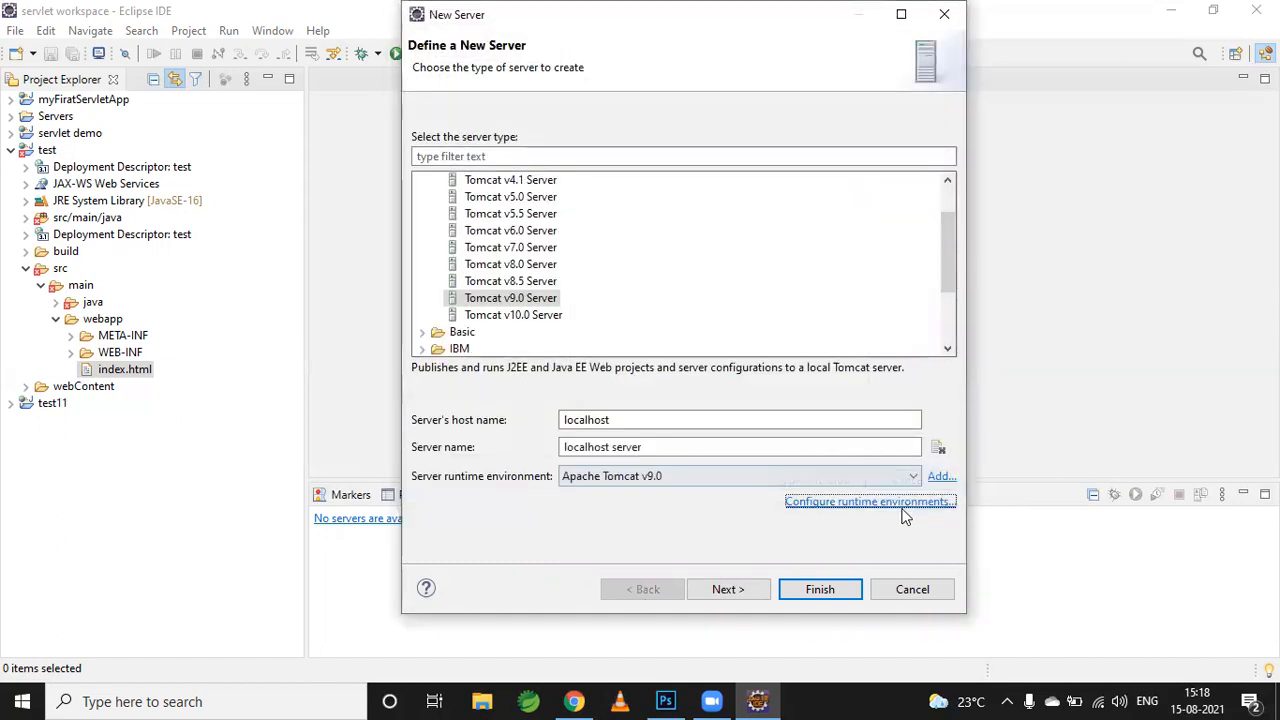
pyautogui.click(870, 508)
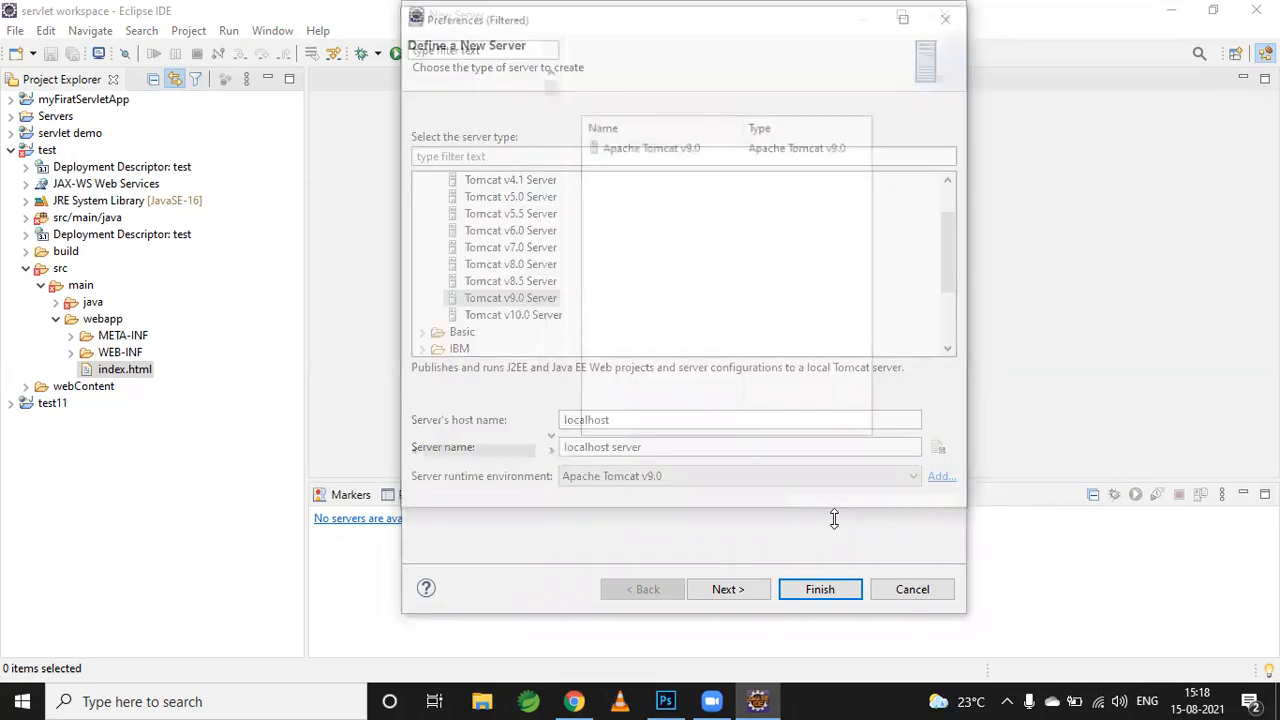
pyautogui.click(735, 150)
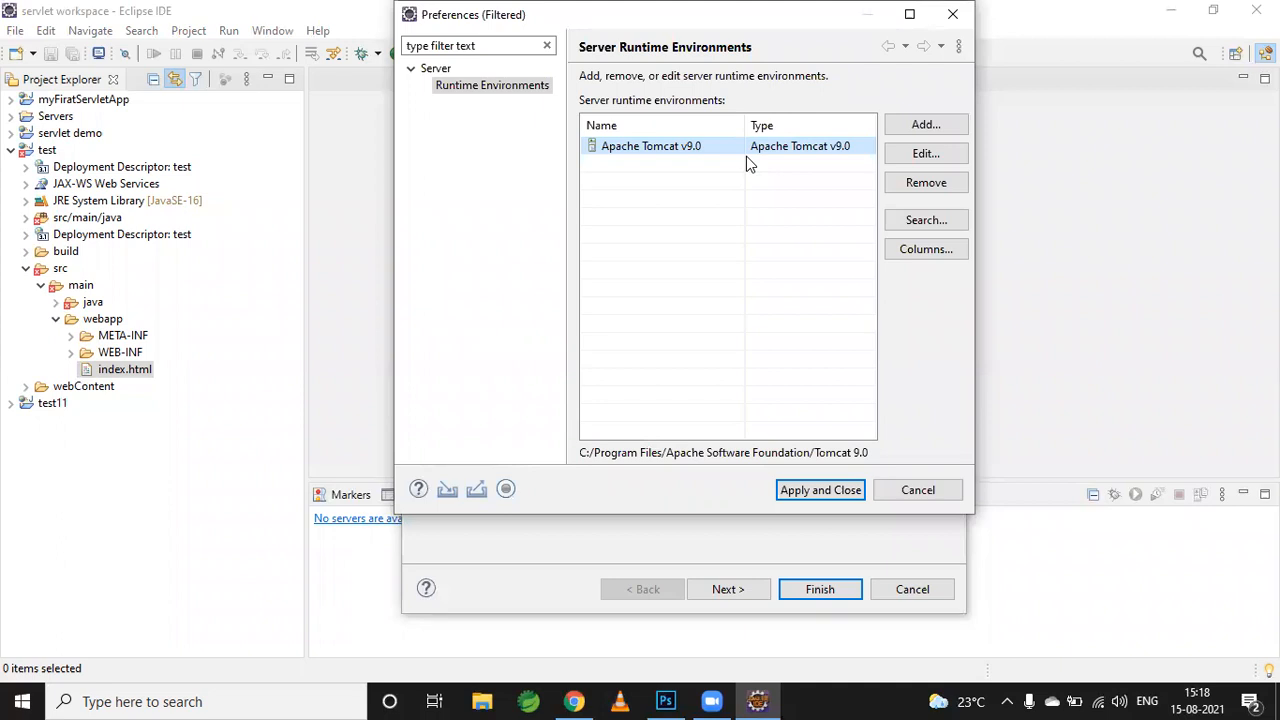
pyautogui.click(928, 182)
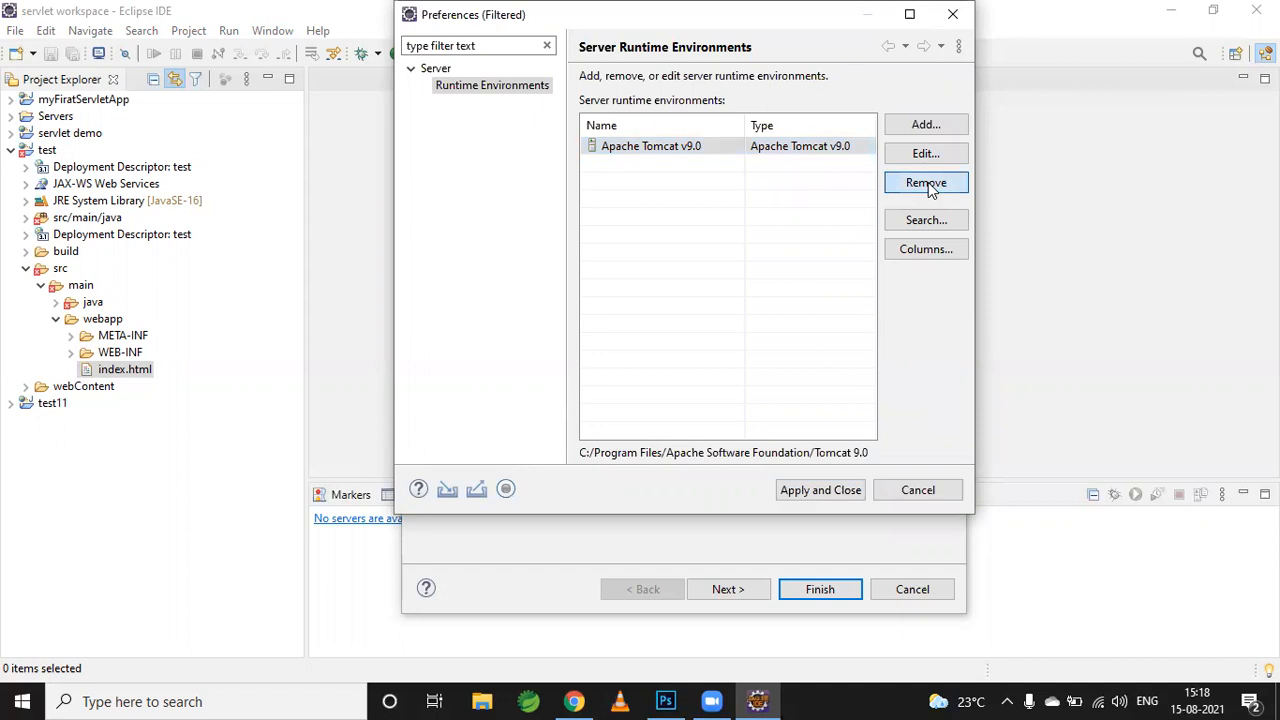
pyautogui.click(820, 492)
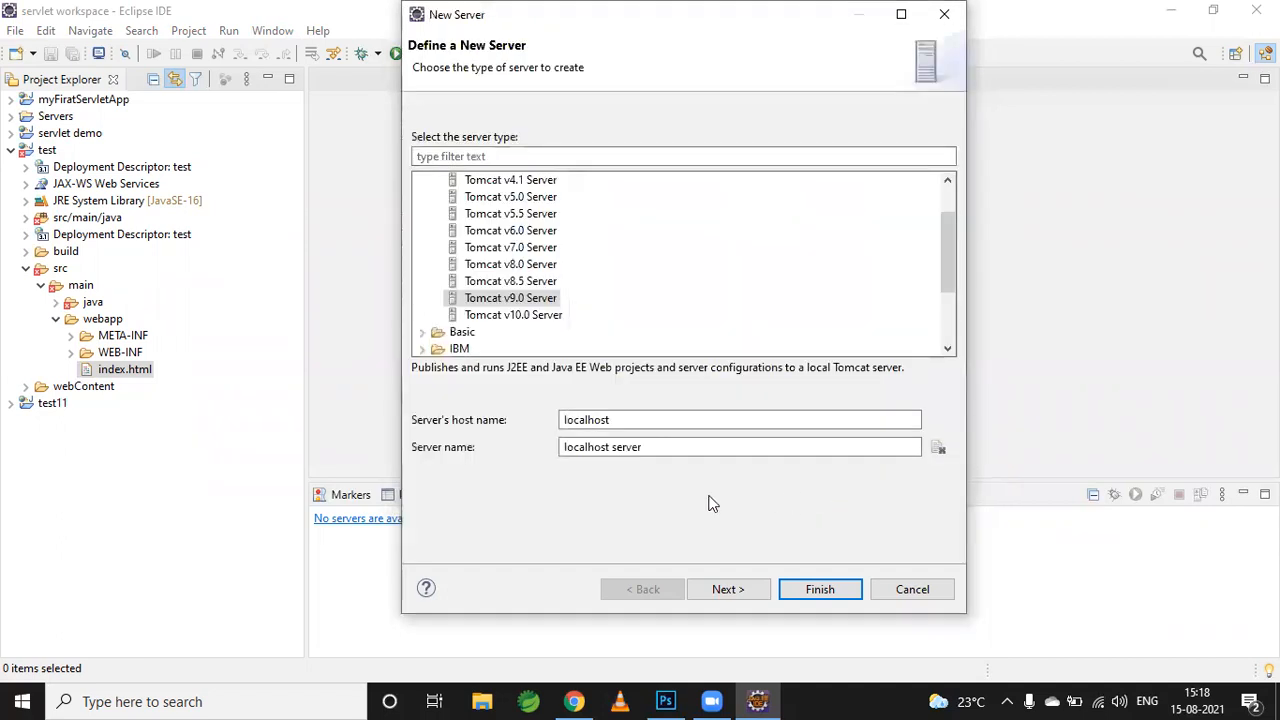
# Continue to the Tomcat Server page and replace the installation directory by browsing to C:\Program Files\Apache Software Foundation\Tomcat 9.0.
pyautogui.click(717, 596)
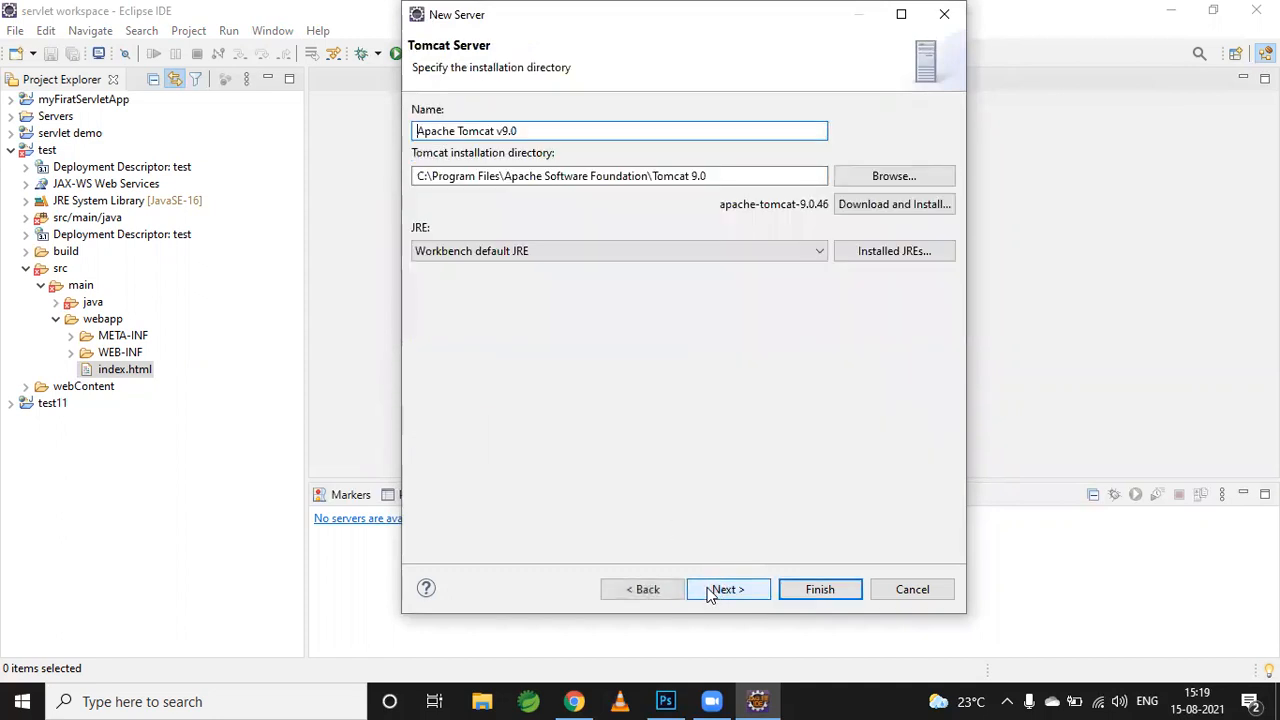
pyautogui.moveTo(777, 177); pyautogui.dragTo(220, 195)
pyautogui.press('BackSpace')
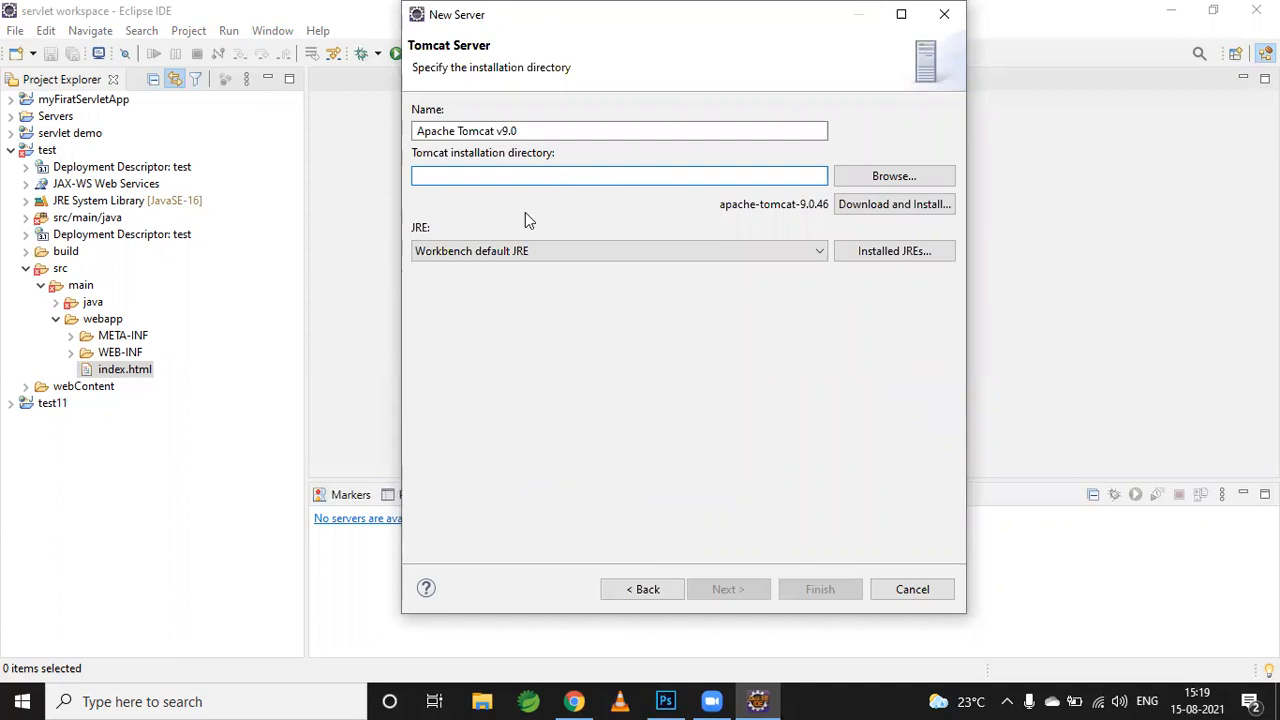
pyautogui.click(893, 177)
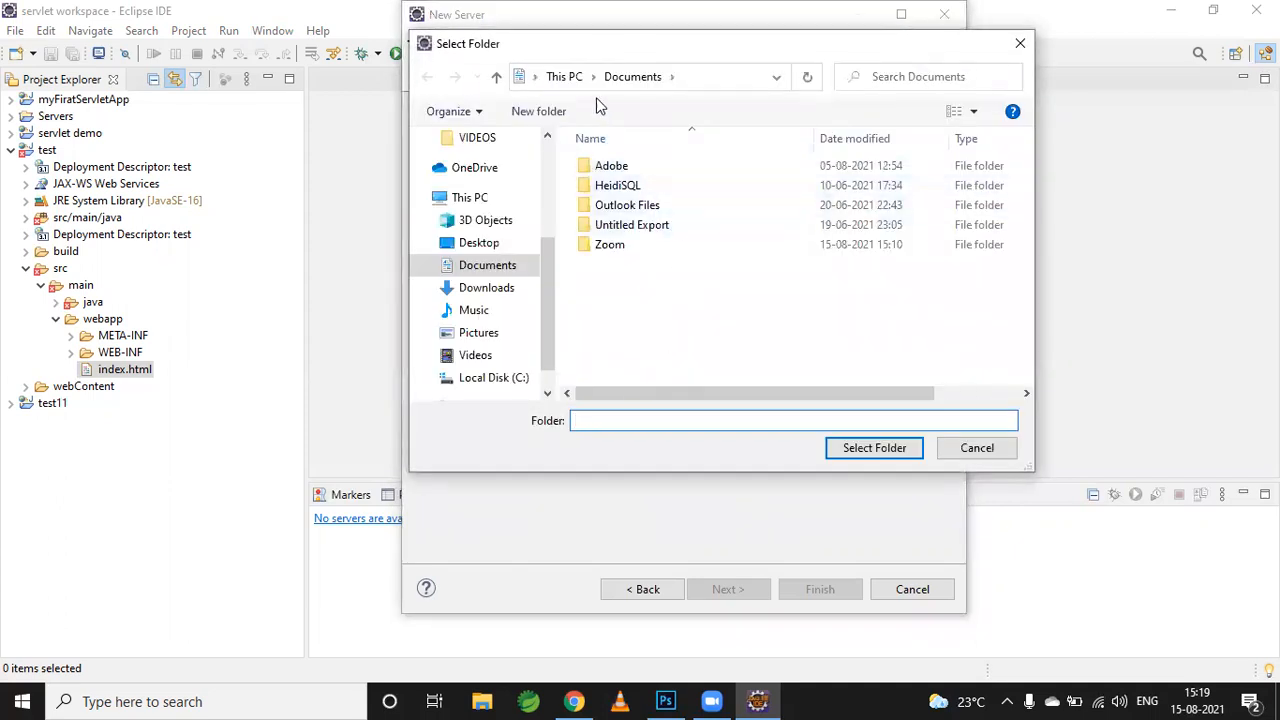
pyautogui.click(470, 377)
pyautogui.click(627, 226)
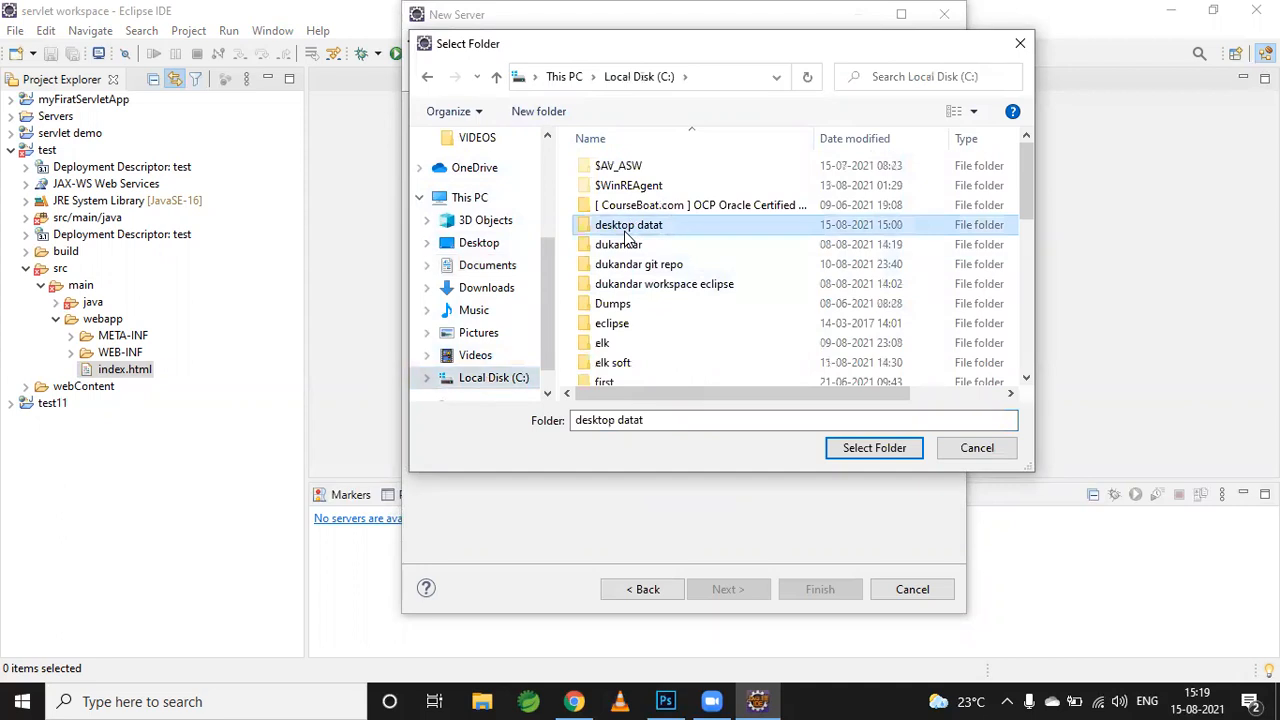
pyautogui.write('pr')
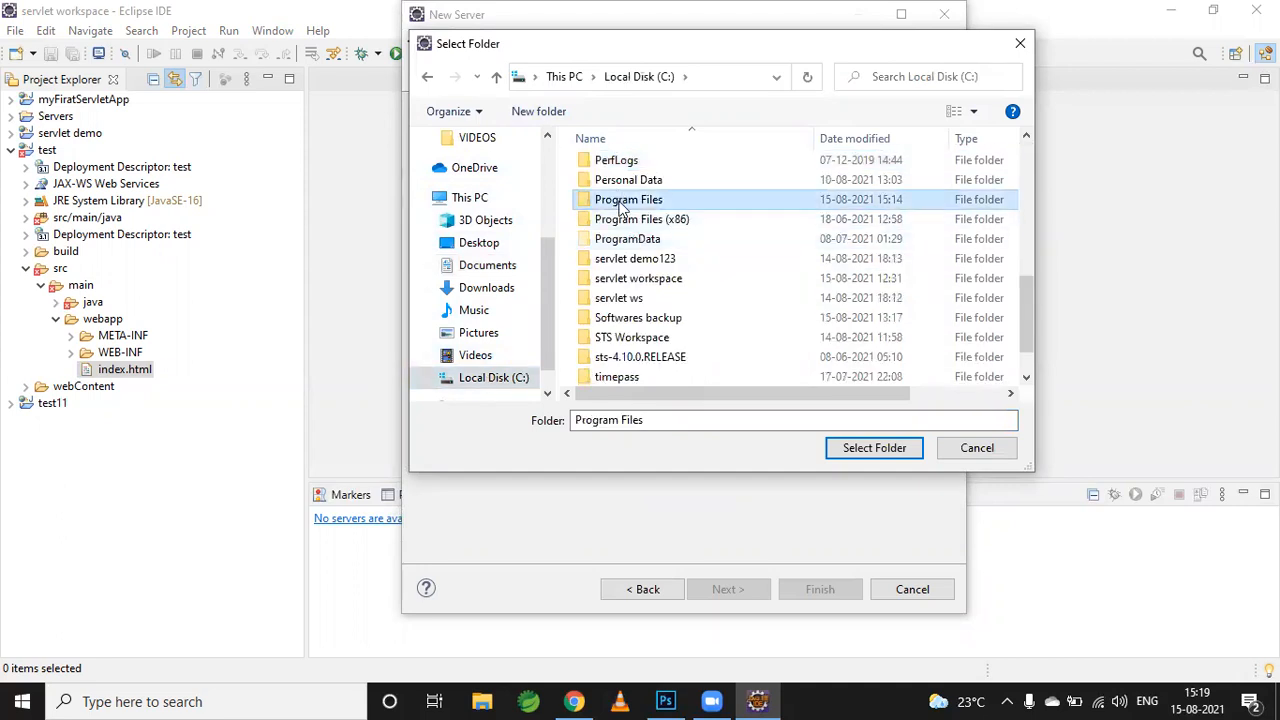
pyautogui.doubleClick(622, 204)
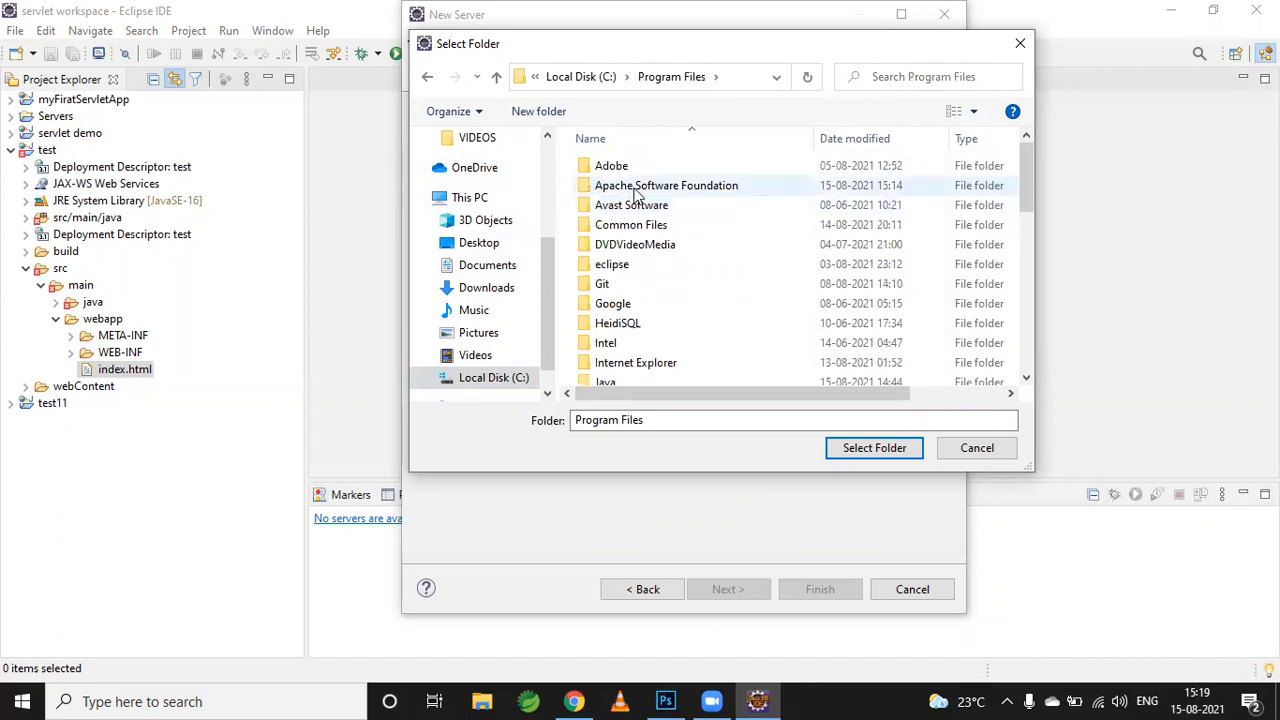
pyautogui.doubleClick(636, 188)
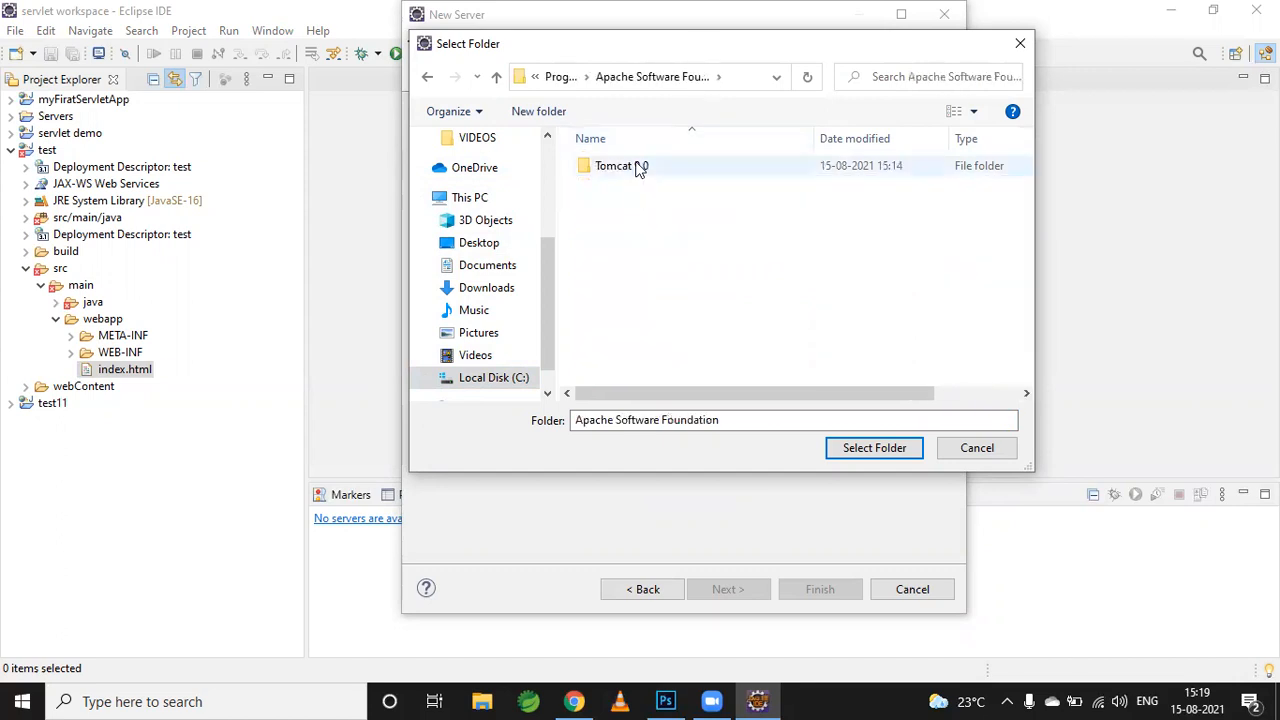
pyautogui.doubleClick(634, 166)
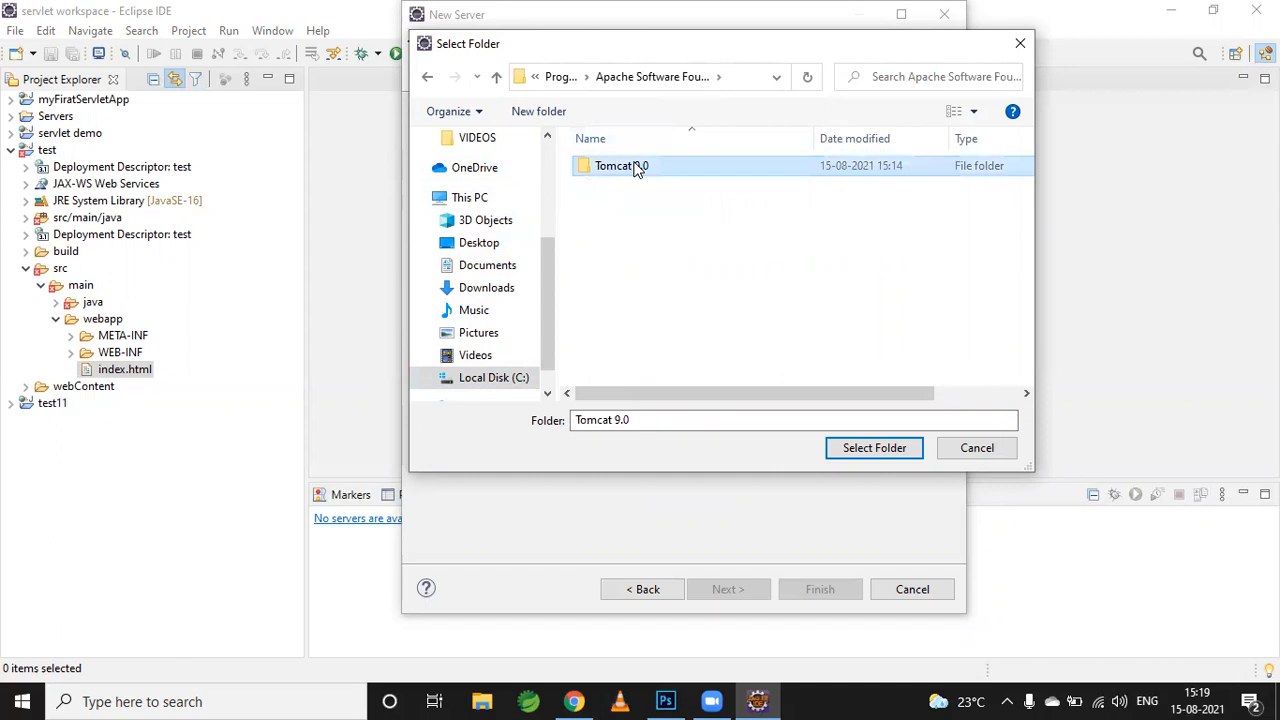
pyautogui.click(870, 448)
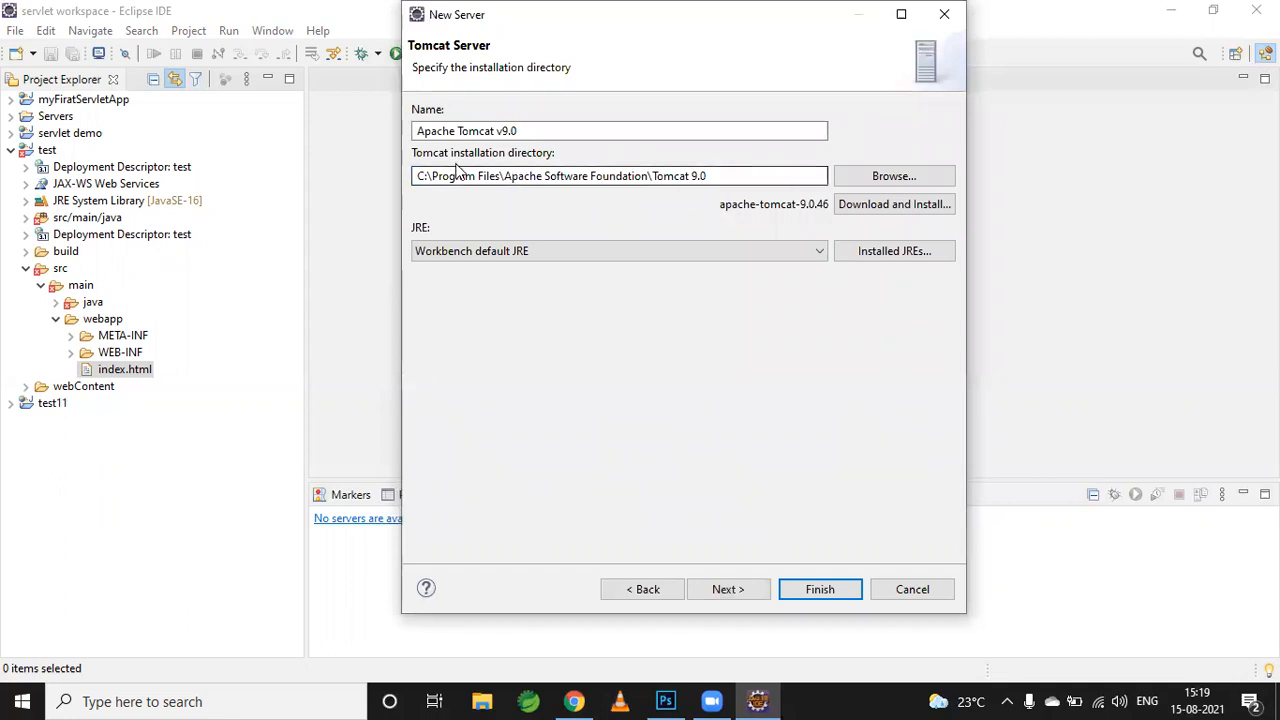
# Finish creating the server without adding any resources and select localhost server in the Servers view.
pyautogui.click(722, 590)
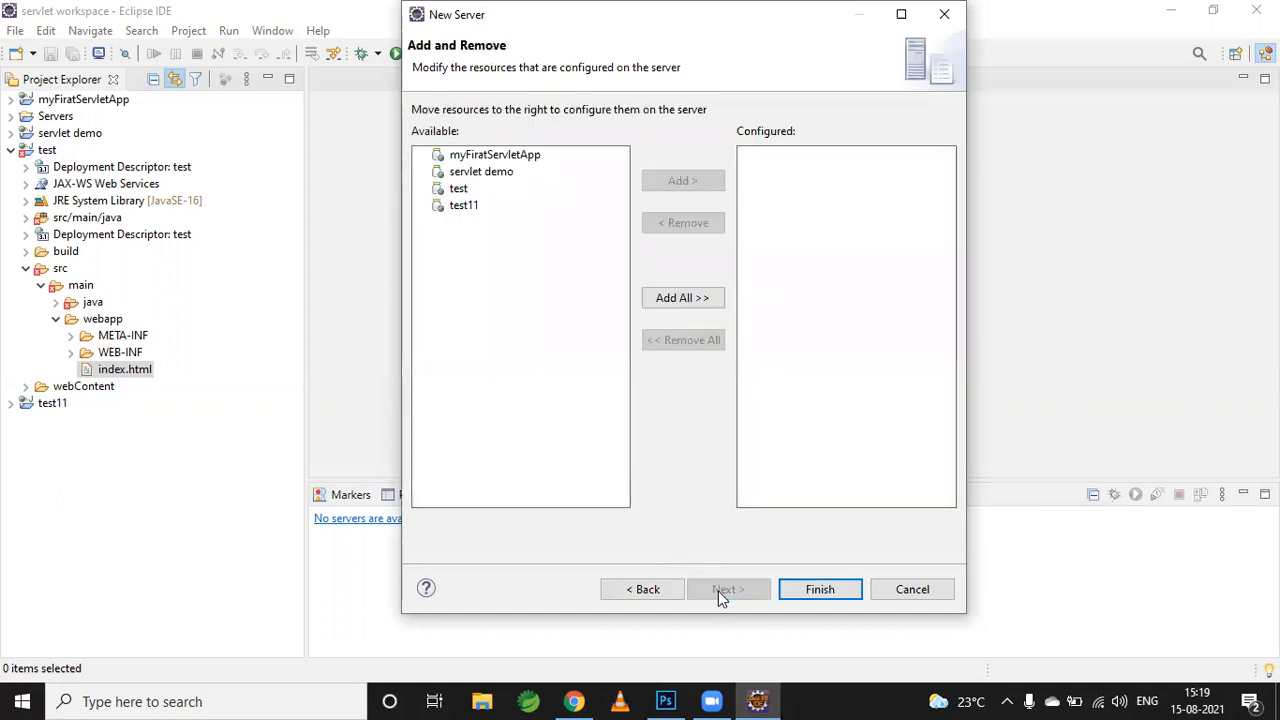
pyautogui.click(818, 590)
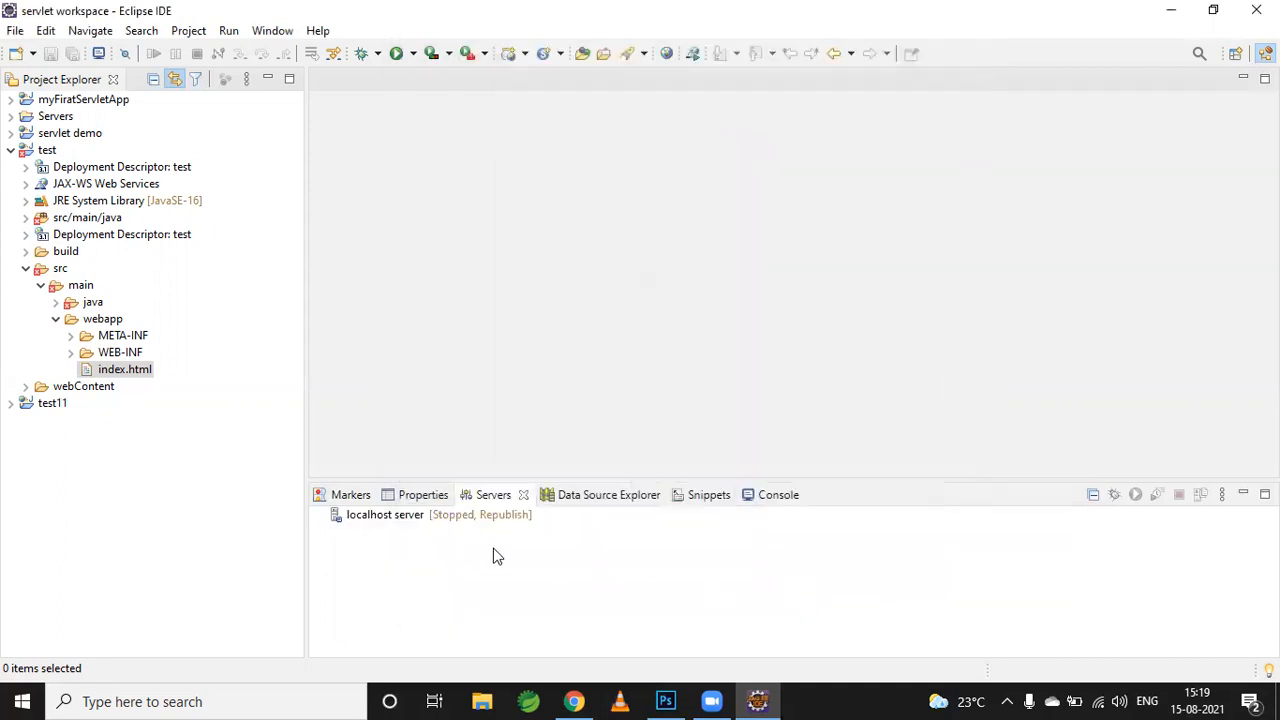
pyautogui.click(392, 516)
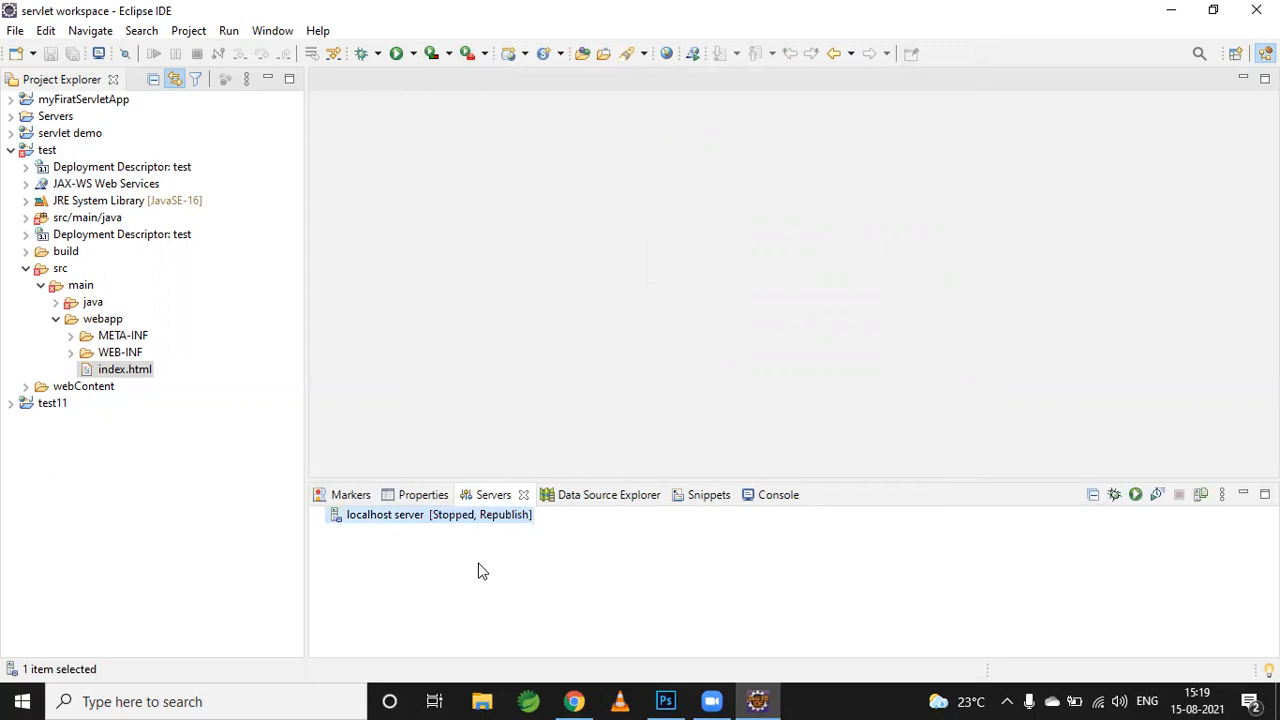
# Try to start localhost server from the Servers view.
pyautogui.rightClick(436, 525)
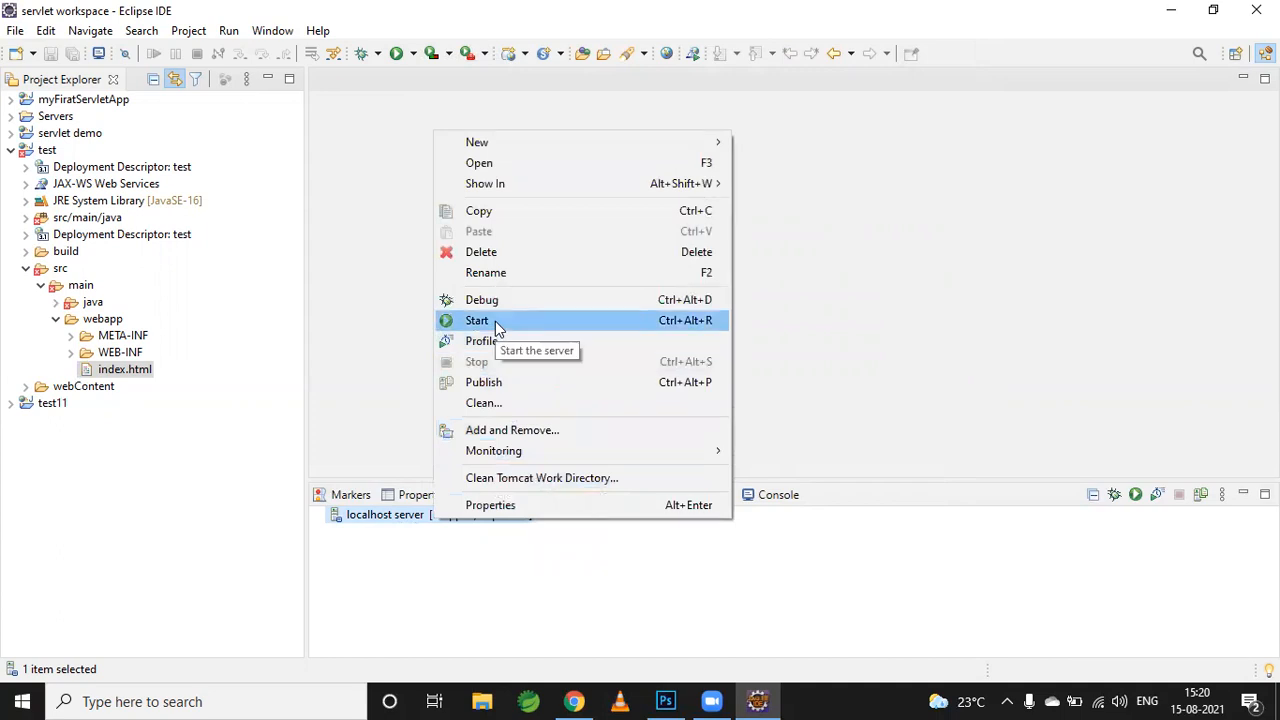
pyautogui.click(503, 594)
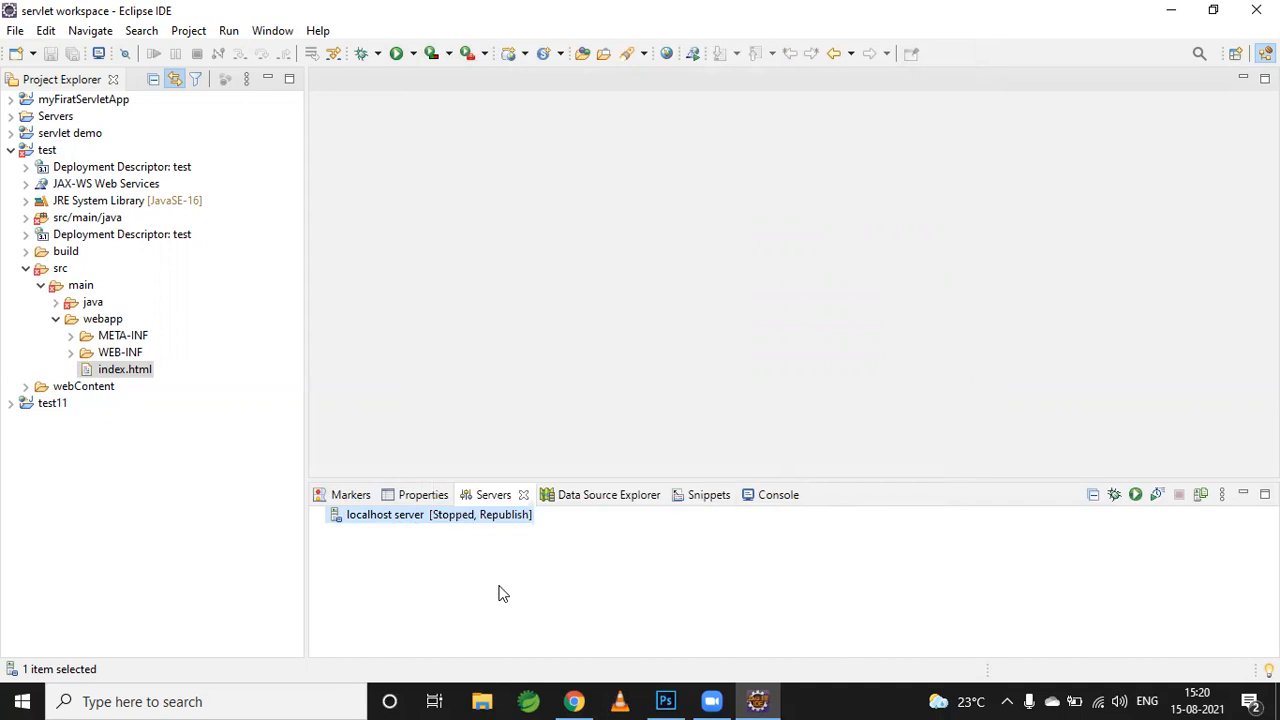
pyautogui.rightClick(392, 515)
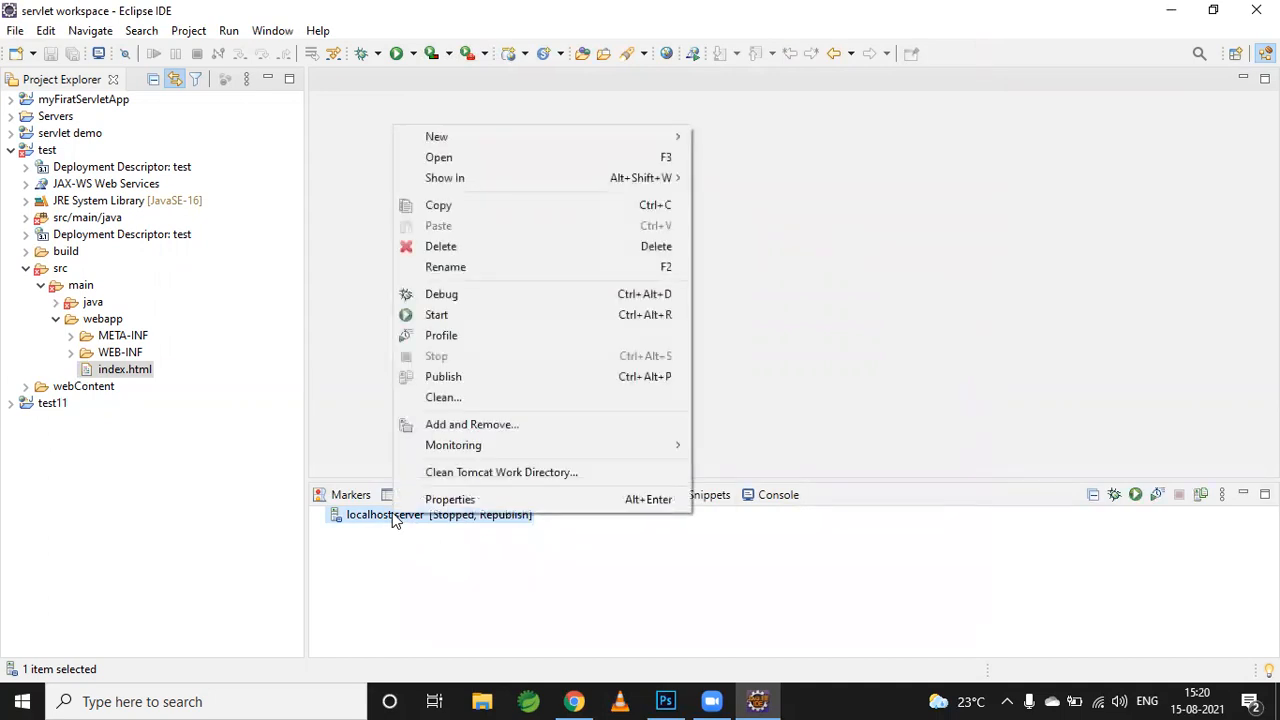
pyautogui.click(467, 321)
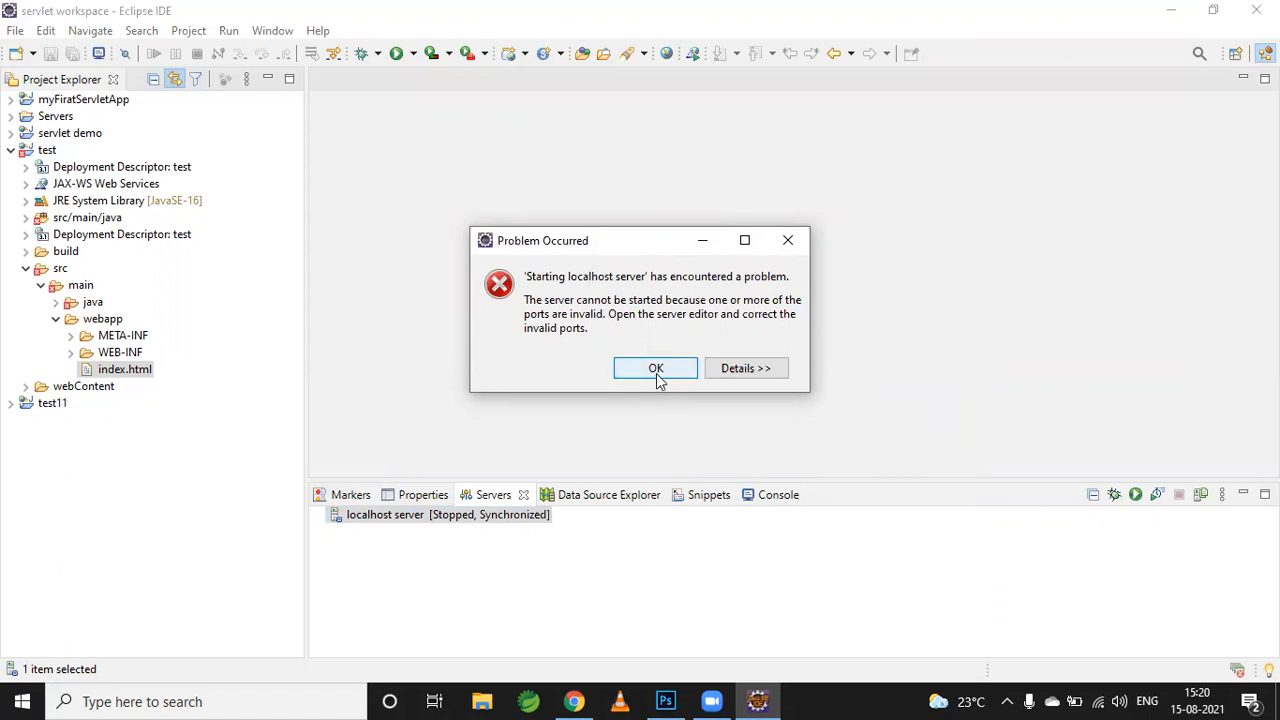
# Examine the details of the problem reported while starting the server and dismiss the message.
pyautogui.click(729, 370)
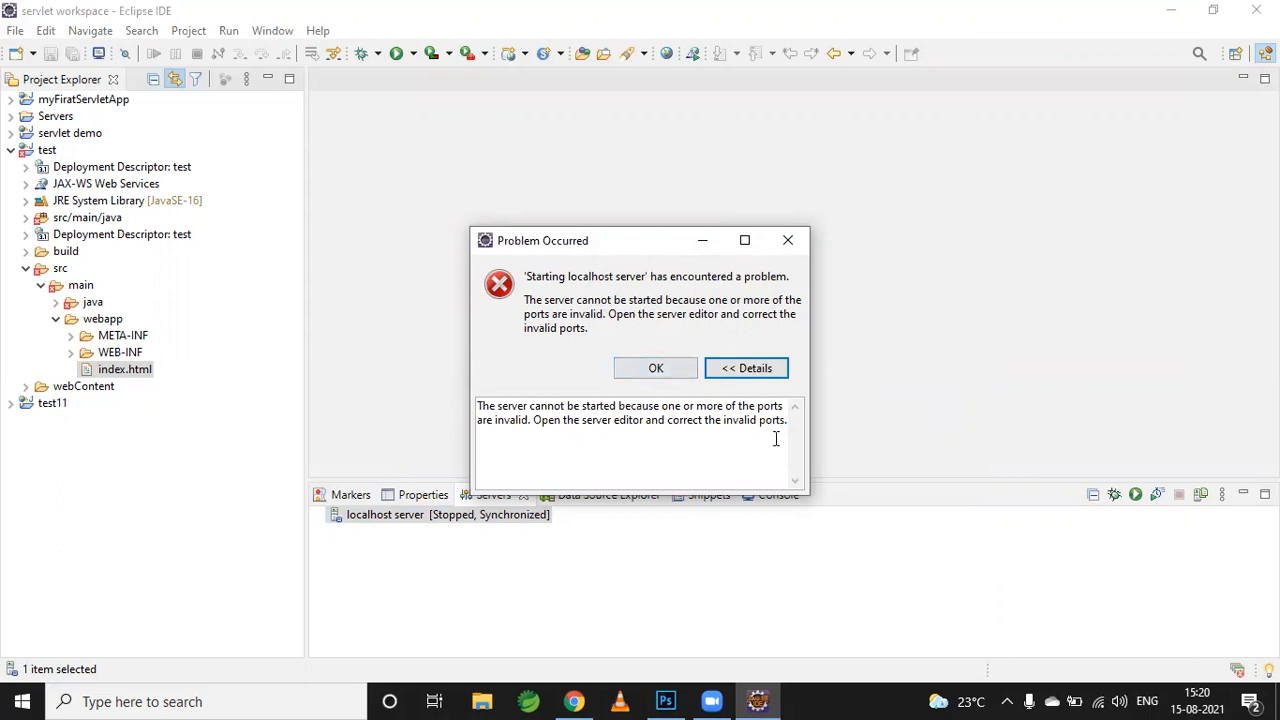
pyautogui.moveTo(777, 437); pyautogui.dragTo(421, 346)
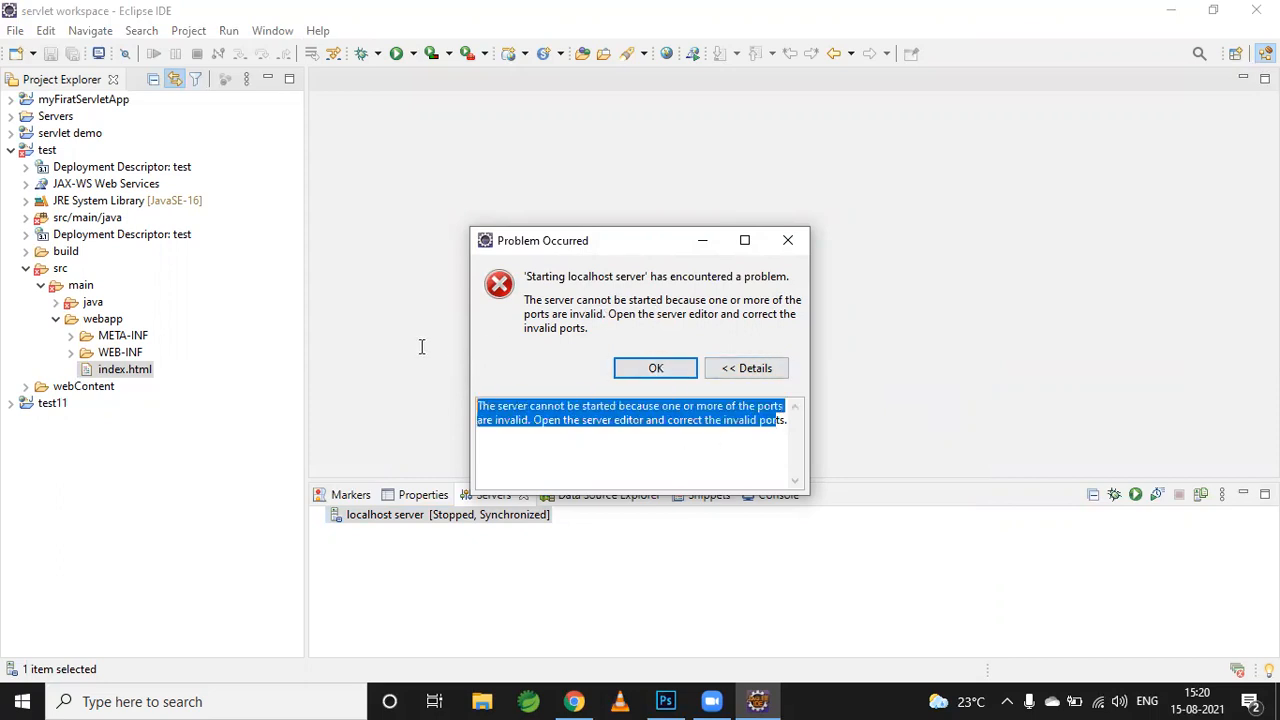
pyautogui.click(652, 382)
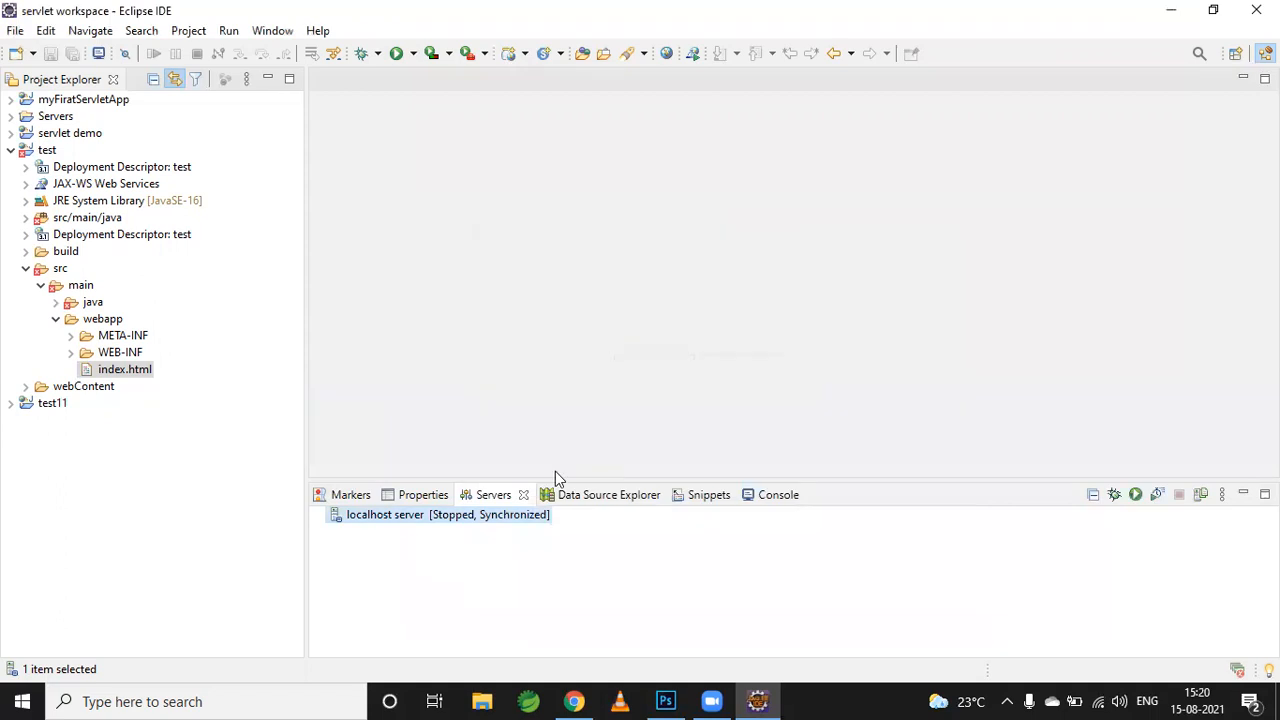
# Open the localhost server configuration, set the Tomcat admin port to 8005, save the change and close the editor.
pyautogui.doubleClick(390, 515)
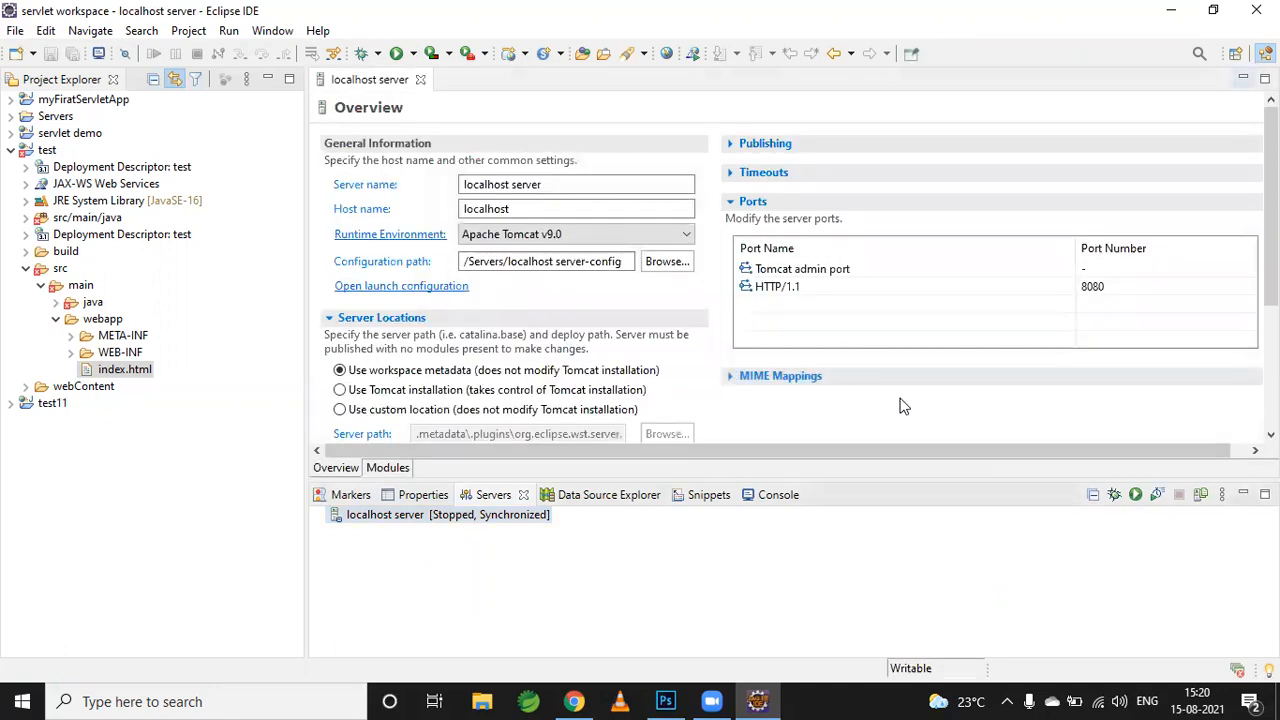
pyautogui.moveTo(680, 455); pyautogui.dragTo(797, 458)
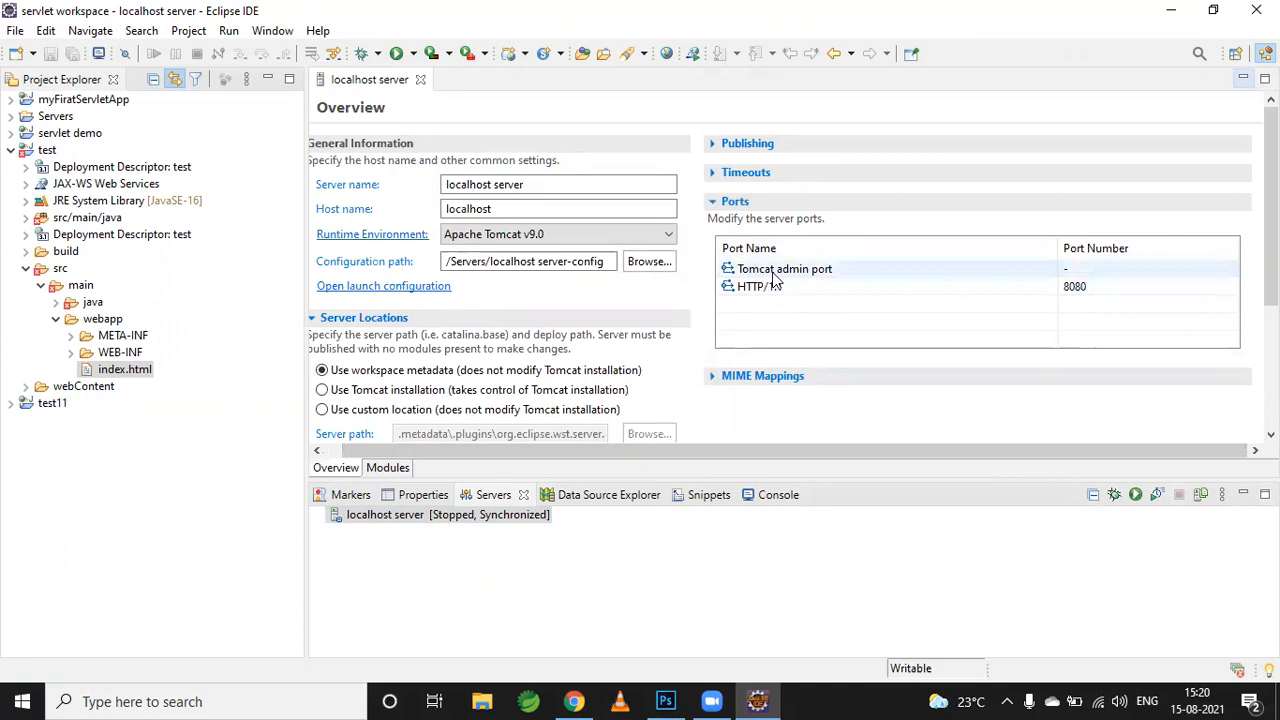
pyautogui.click(1155, 271)
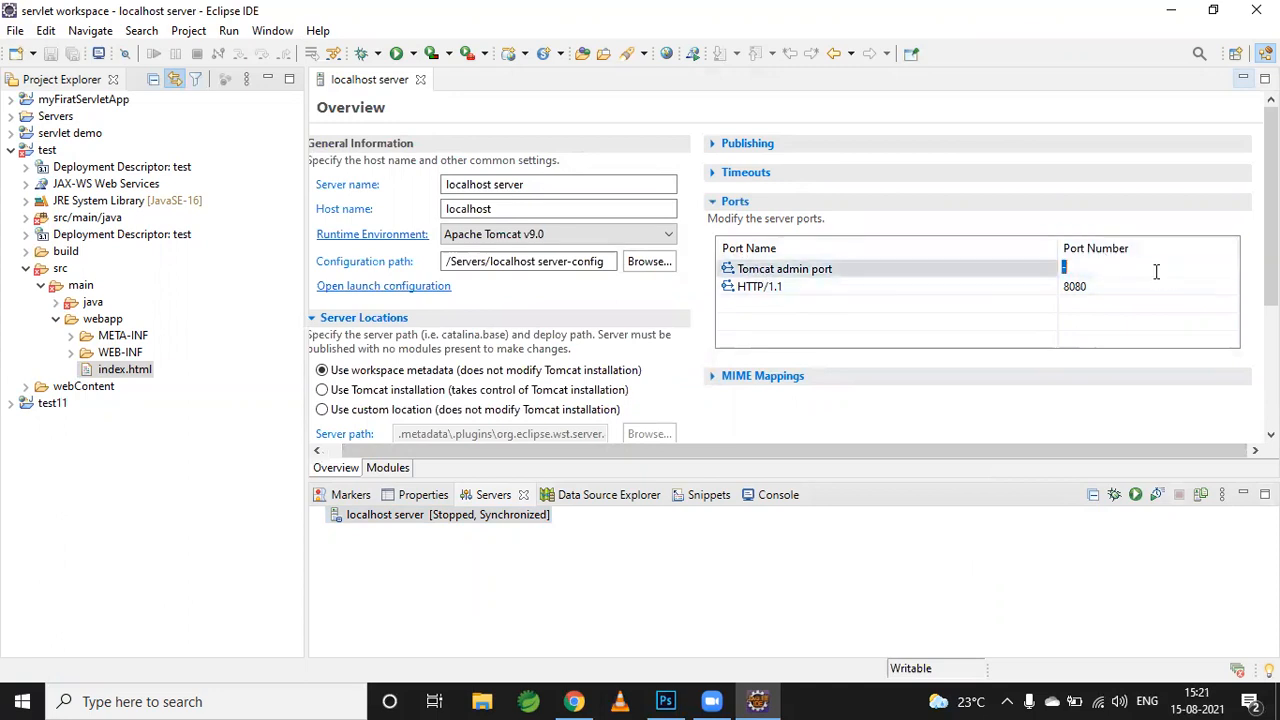
pyautogui.write('8005')
pyautogui.press('Return')
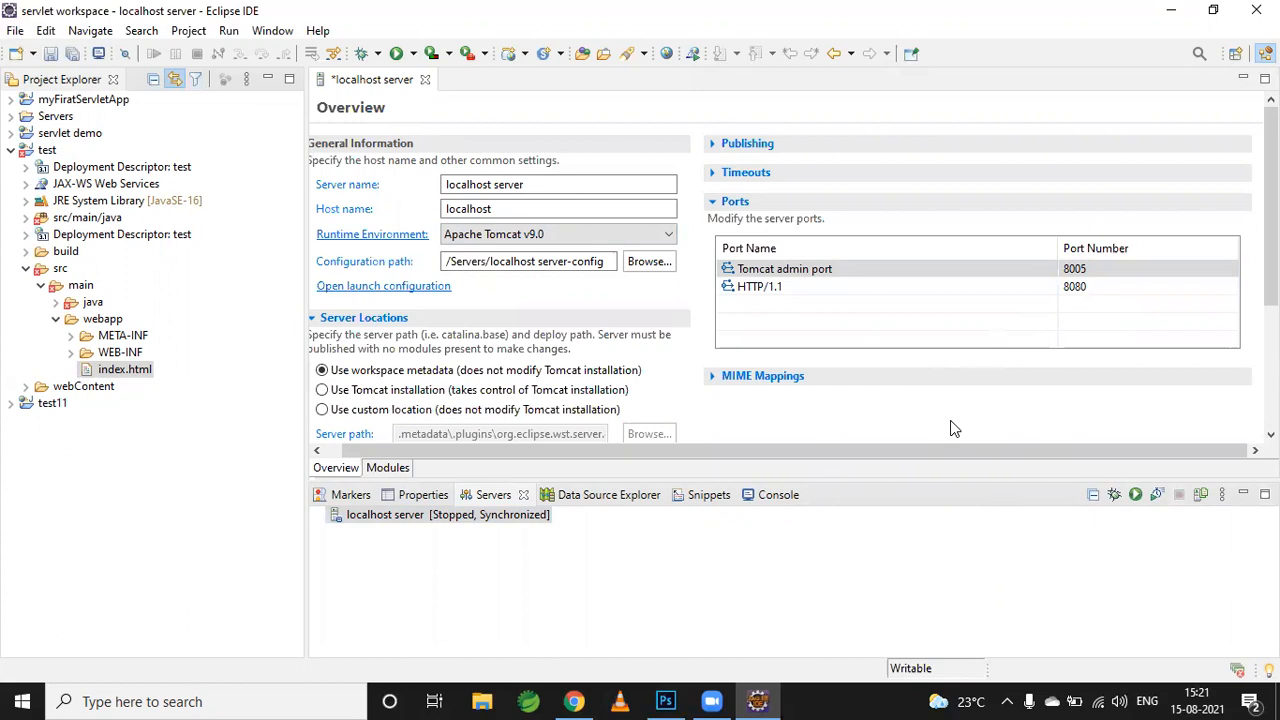
pyautogui.hotkey('ctrl', 's')
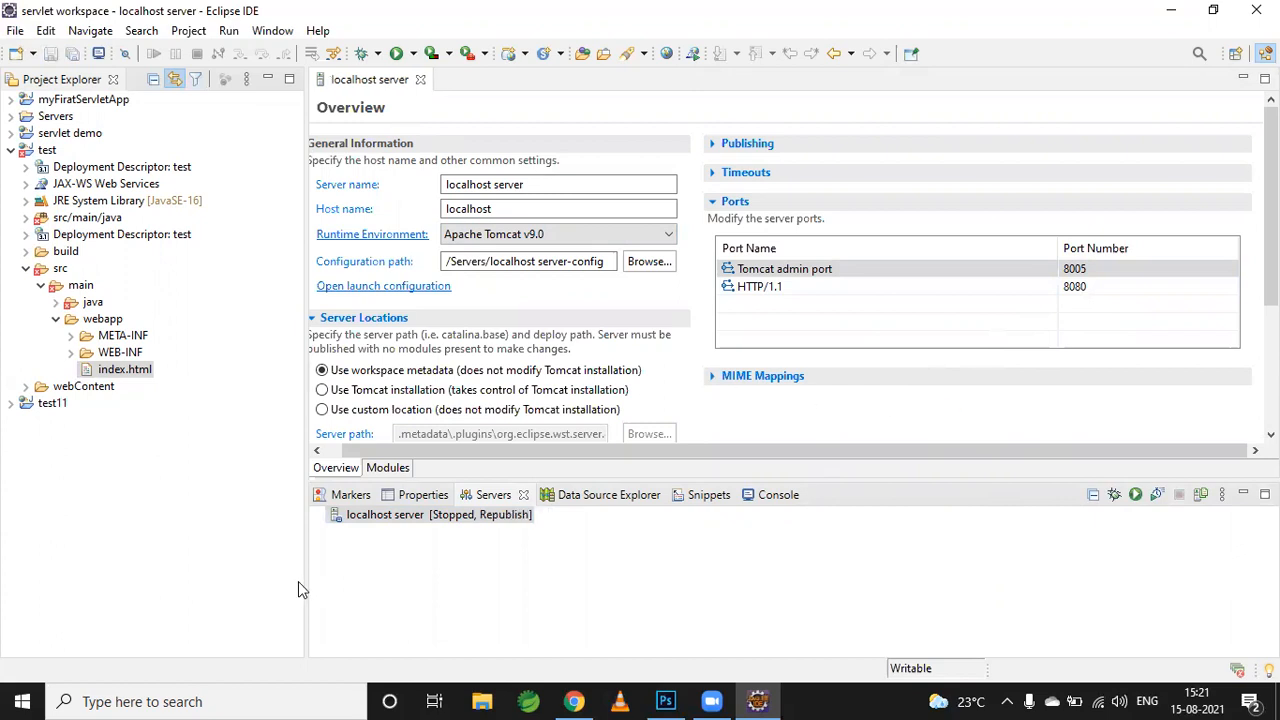
pyautogui.click(421, 81)
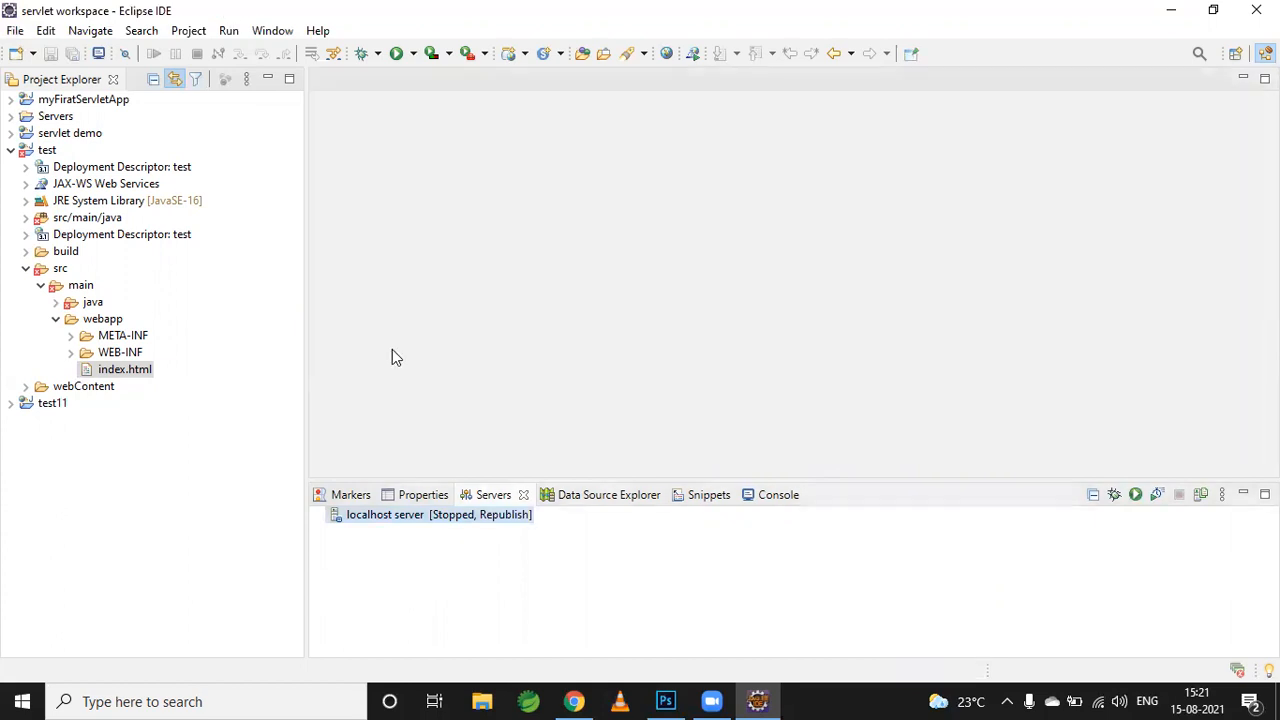
# Try again to start localhost server from the Servers view with the saved admin port.
pyautogui.click(423, 517)
pyautogui.rightClick(423, 517)
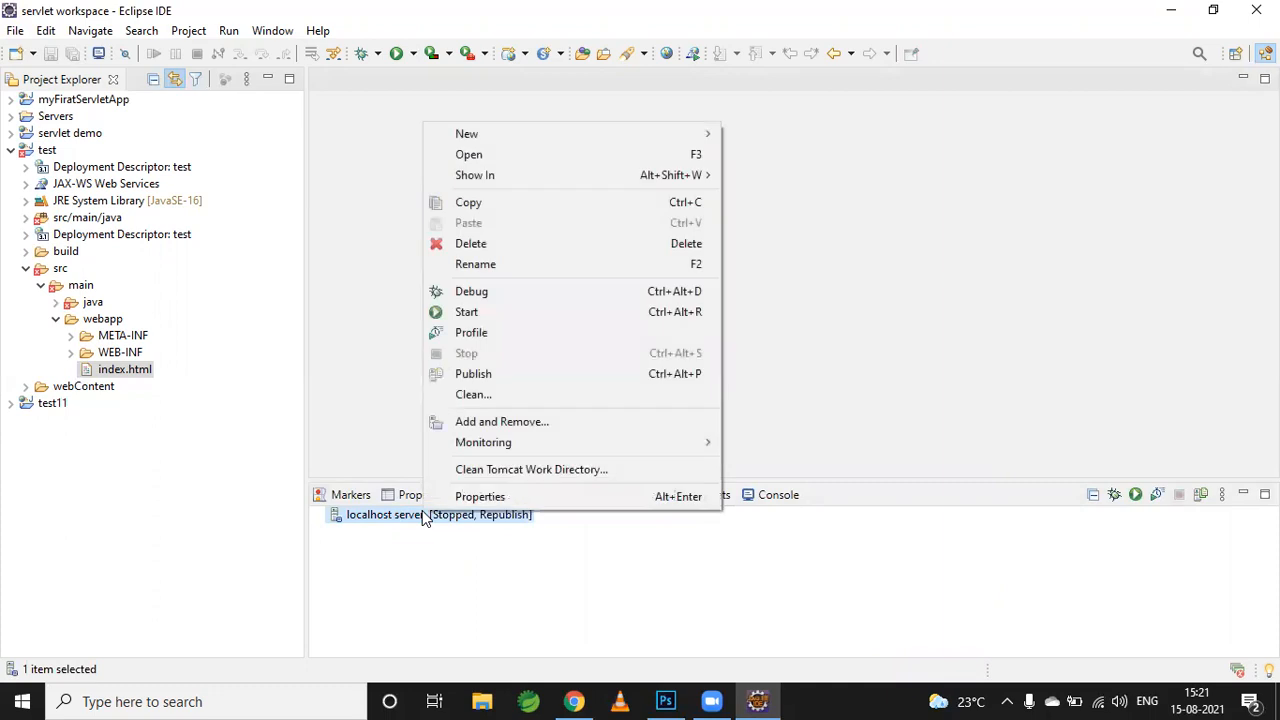
pyautogui.click(519, 312)
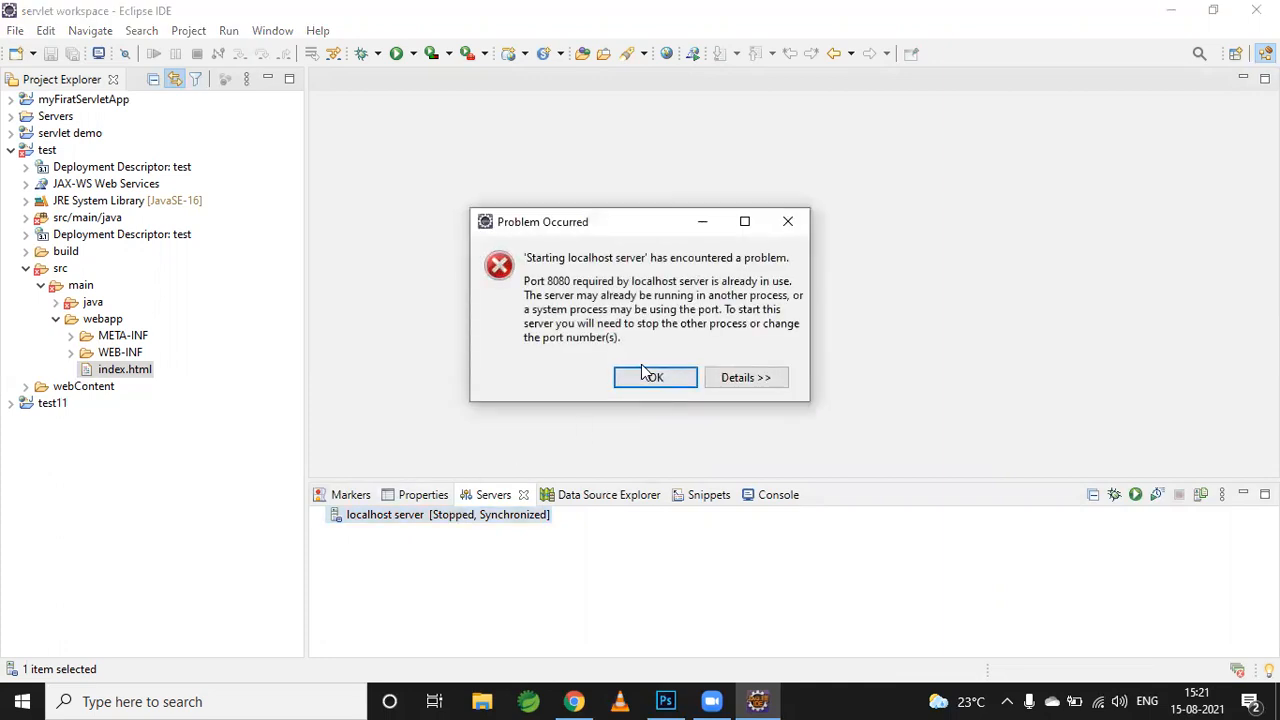
# Examine the details of the startup problem to identify the conflicting port, then dismiss the message.
pyautogui.click(754, 390)
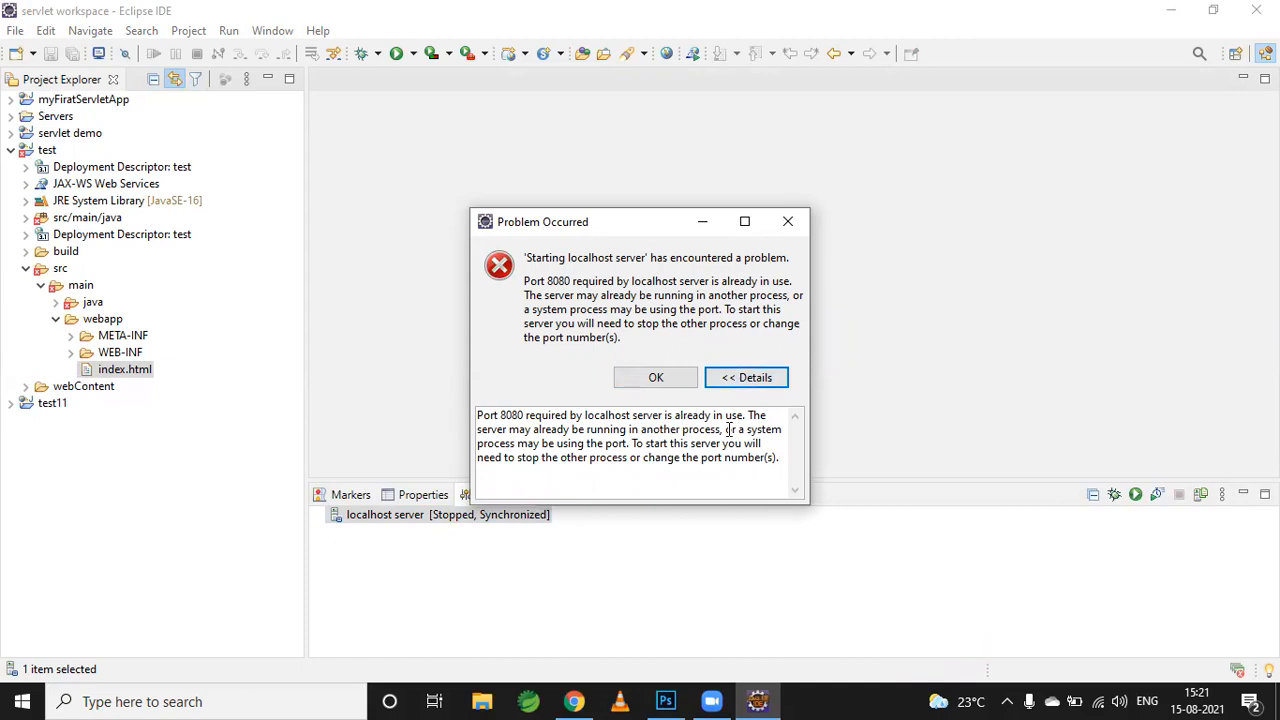
pyautogui.moveTo(744, 418); pyautogui.dragTo(462, 411)
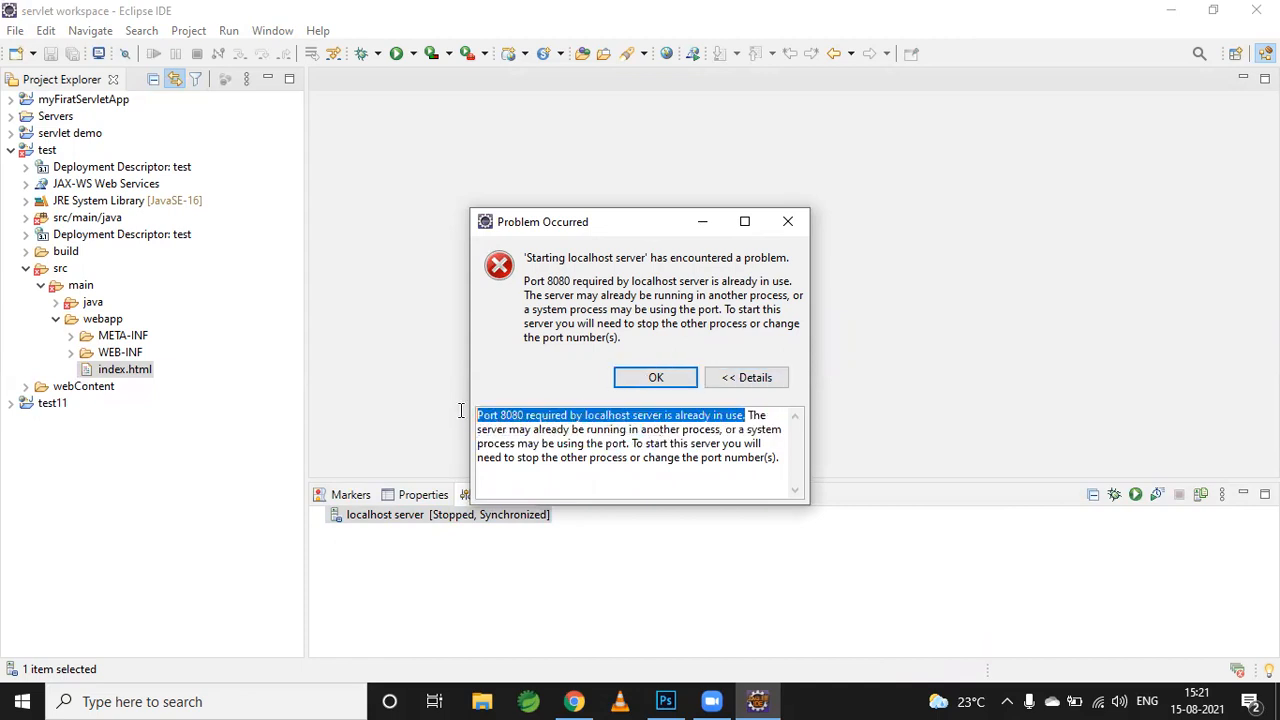
pyautogui.click(663, 414)
pyautogui.doubleClick(520, 414)
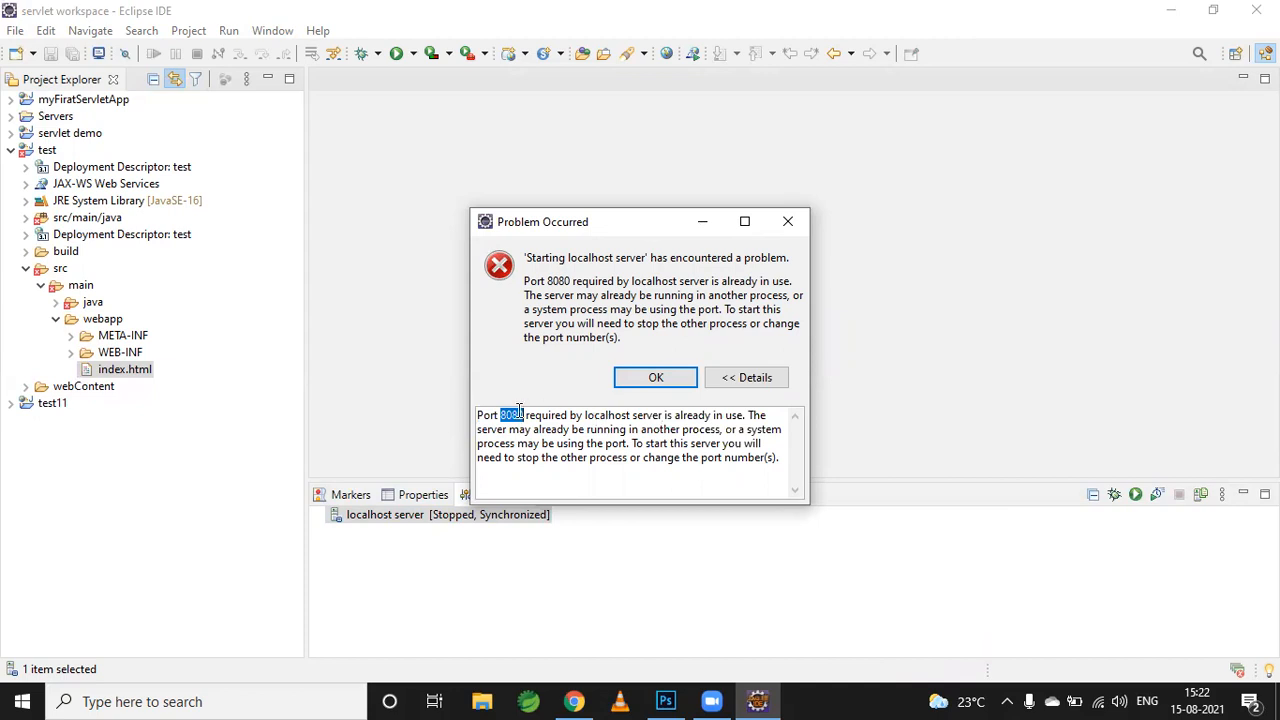
pyautogui.click(513, 412)
pyautogui.doubleClick(513, 412)
pyautogui.click(614, 414)
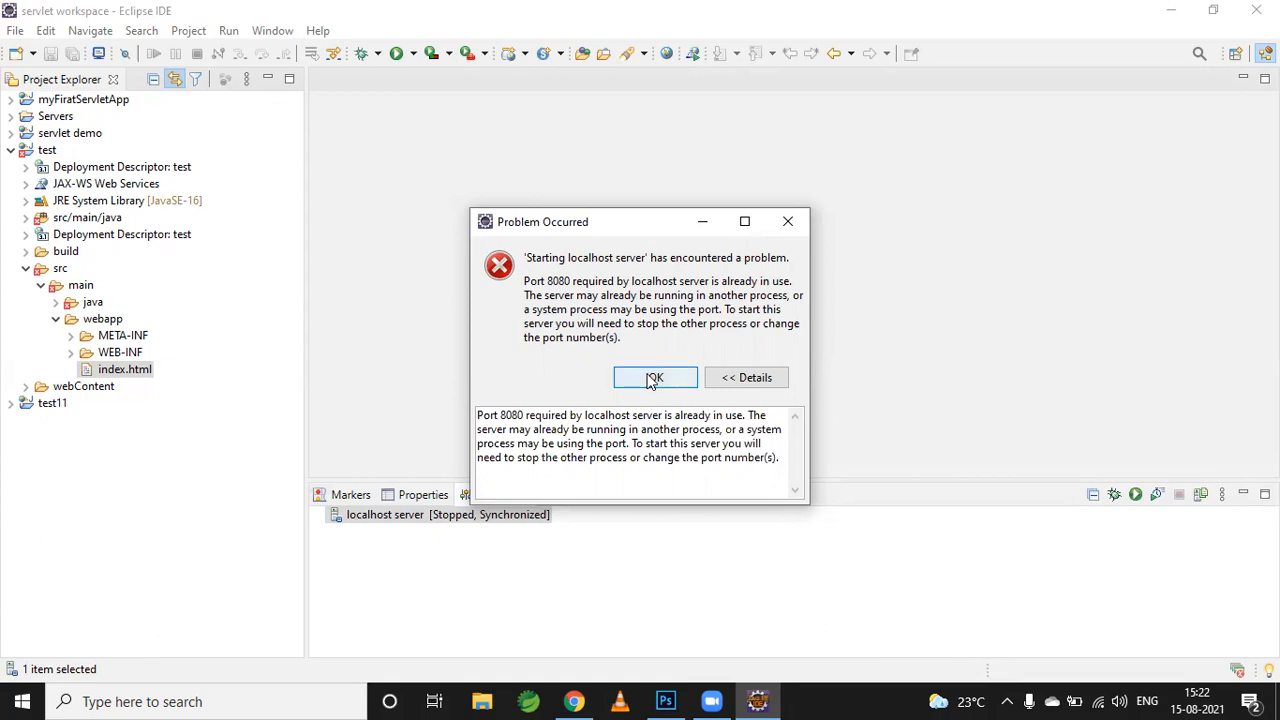
pyautogui.doubleClick(514, 414)
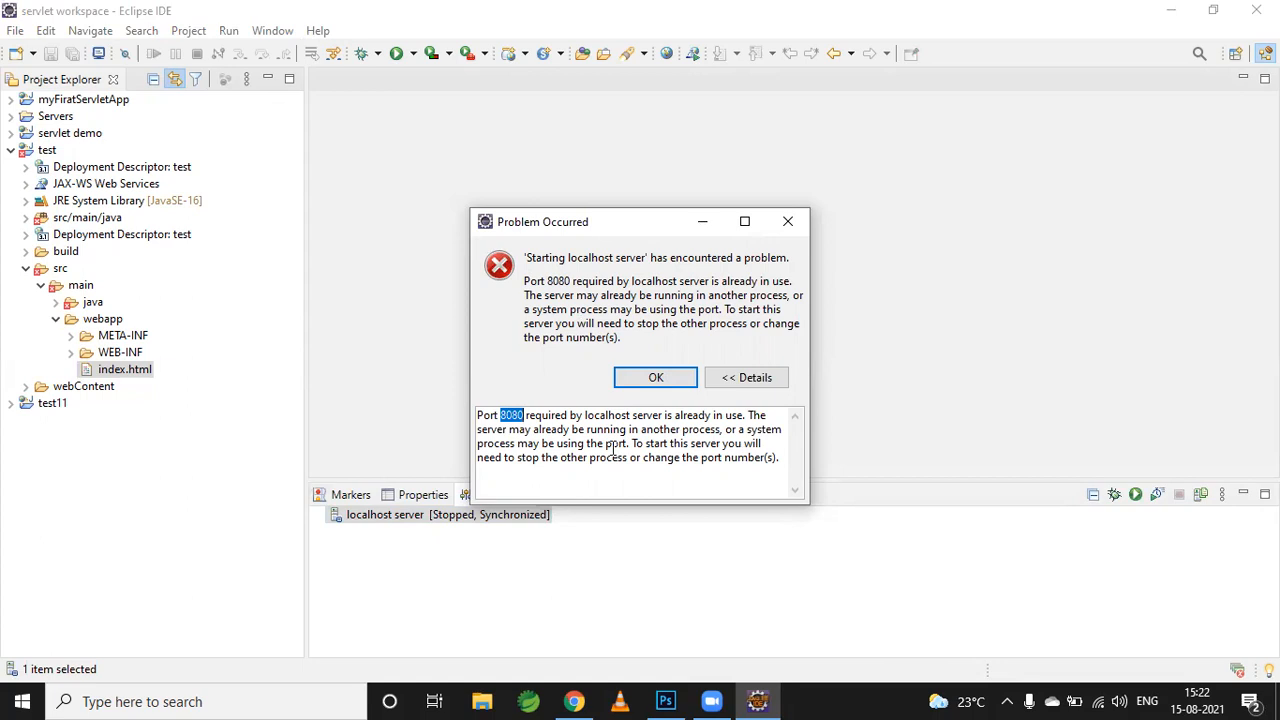
pyautogui.click(488, 428)
pyautogui.doubleClick(513, 415)
pyautogui.click(660, 385)
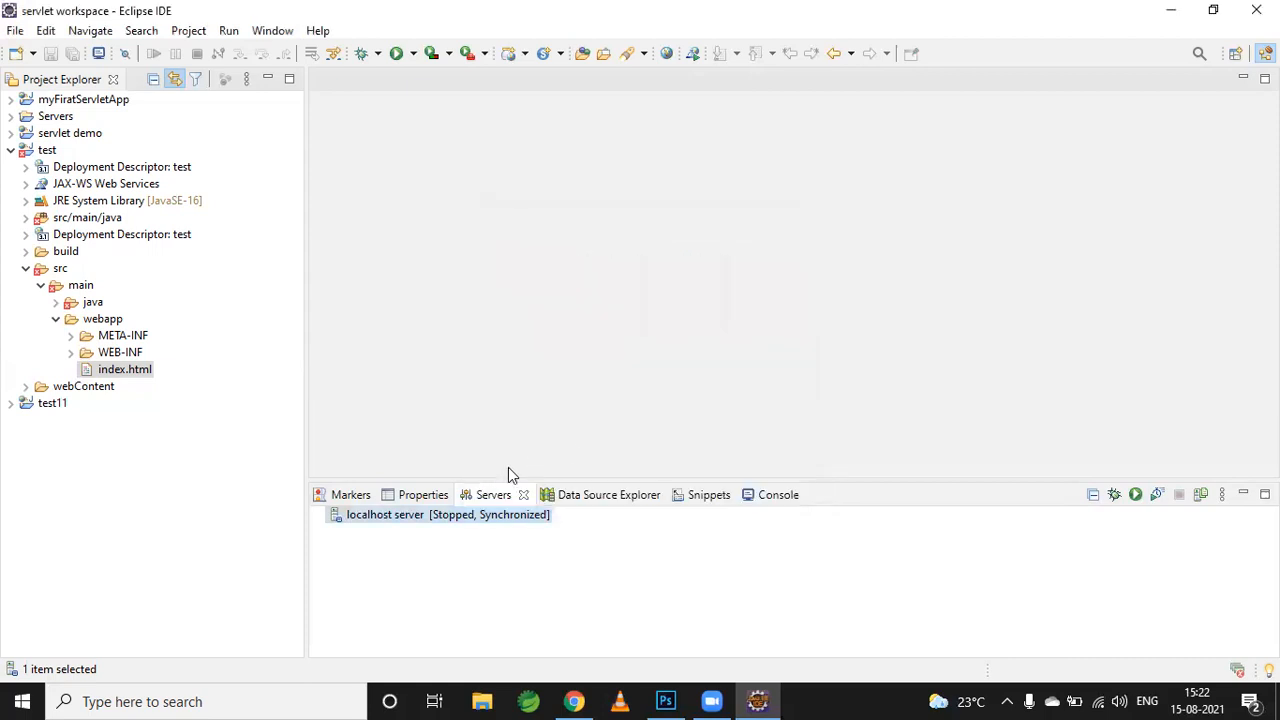
# Open the localhost server configuration, set the HTTP/1.1 port to 8082, save the change and close the editor.
pyautogui.click(404, 515)
pyautogui.doubleClick(404, 515)
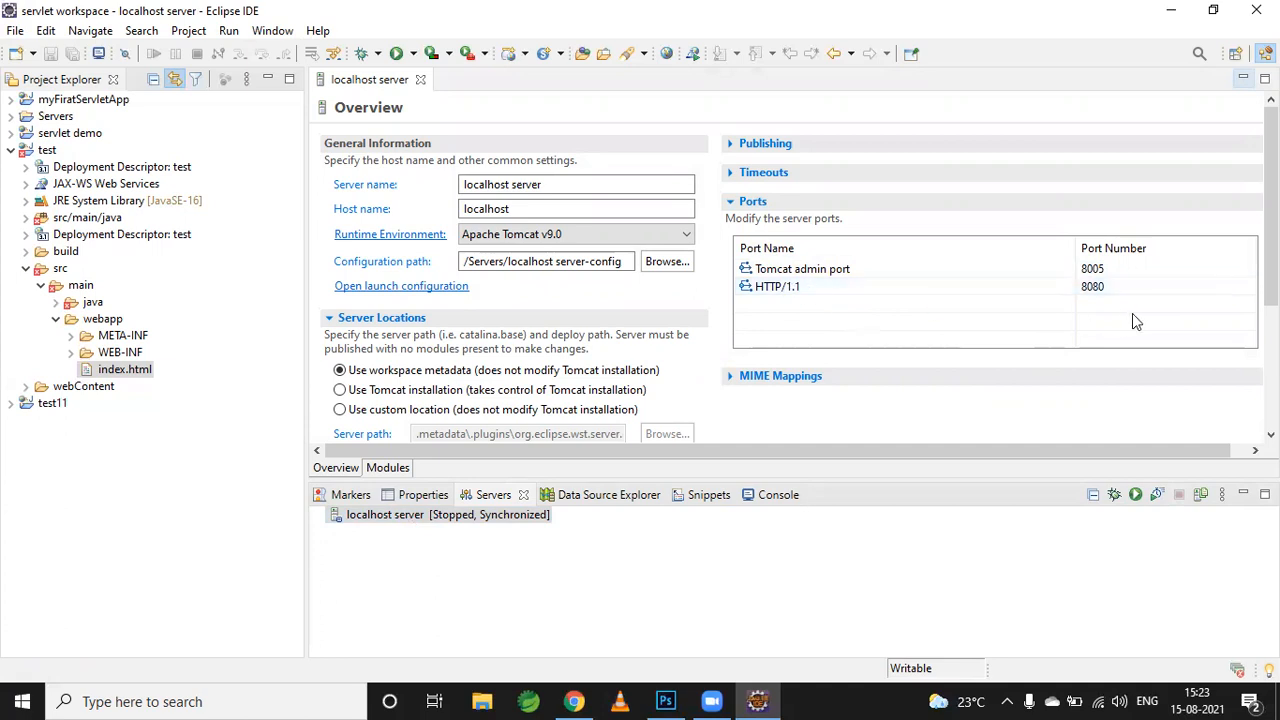
pyautogui.click(1119, 287)
pyautogui.click(1120, 288)
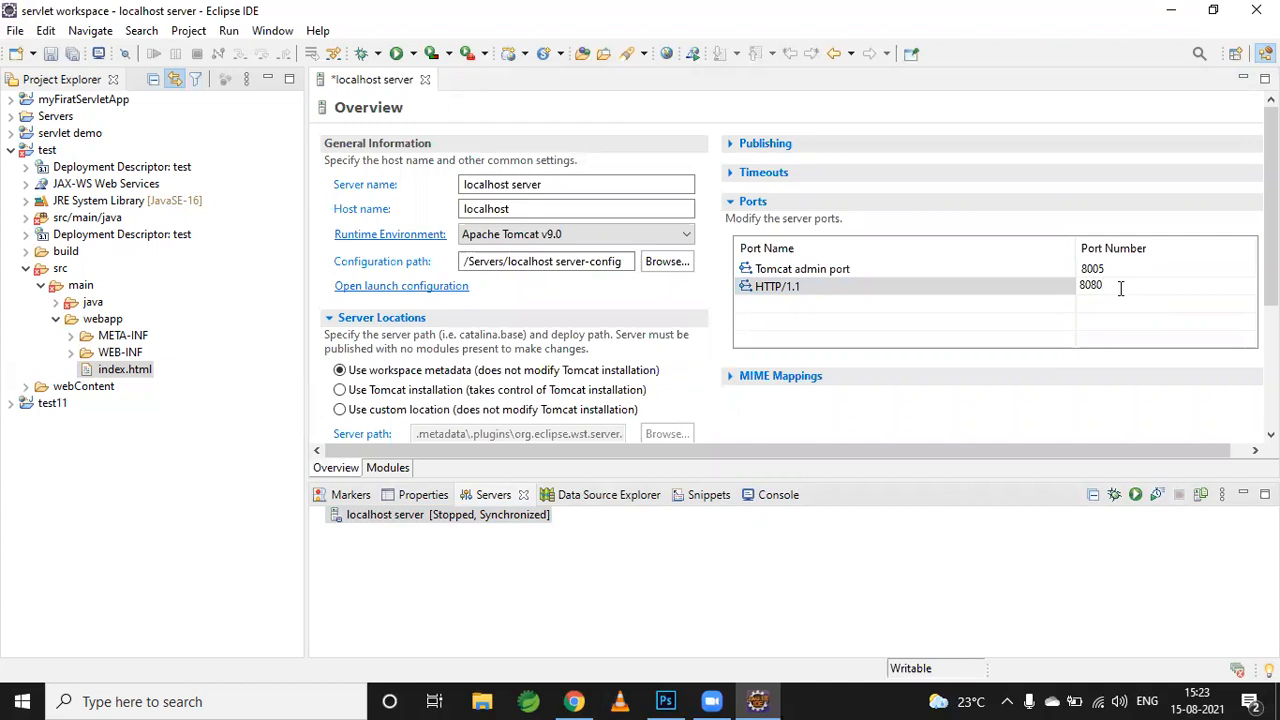
pyautogui.press('BackSpace')
pyautogui.write('2')
pyautogui.press('Return')
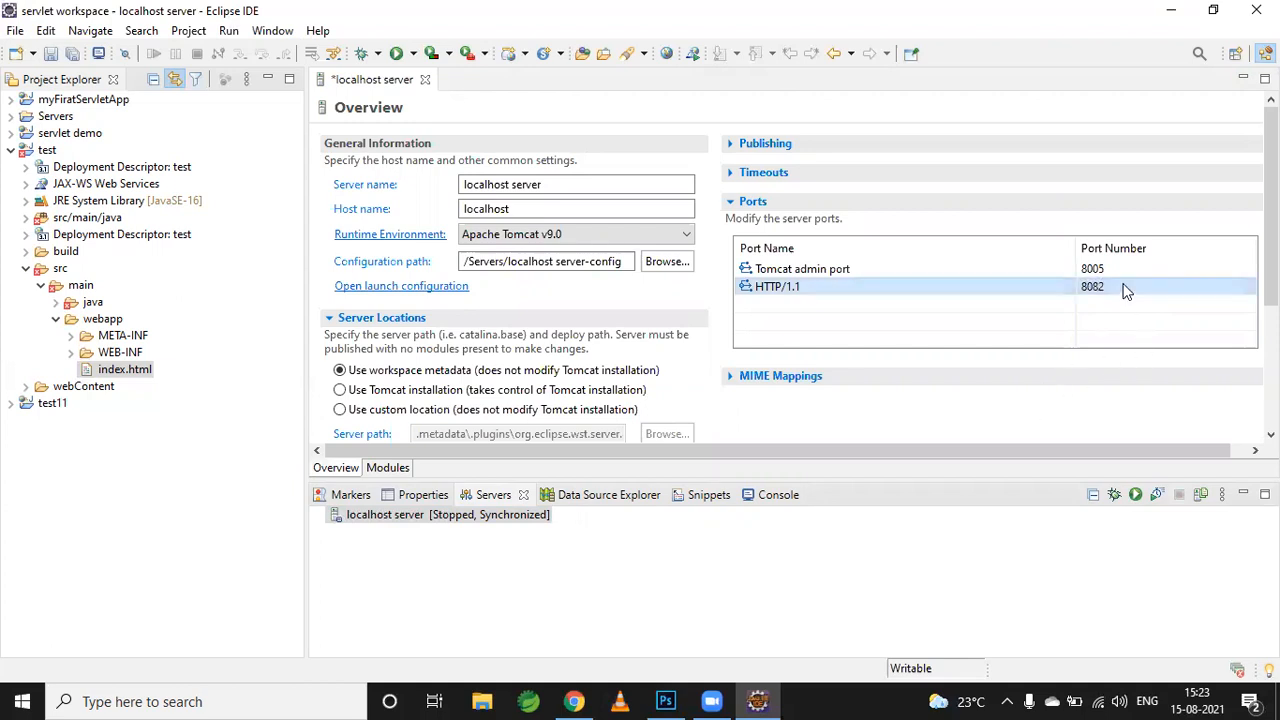
pyautogui.hotkey('ctrl', 's')
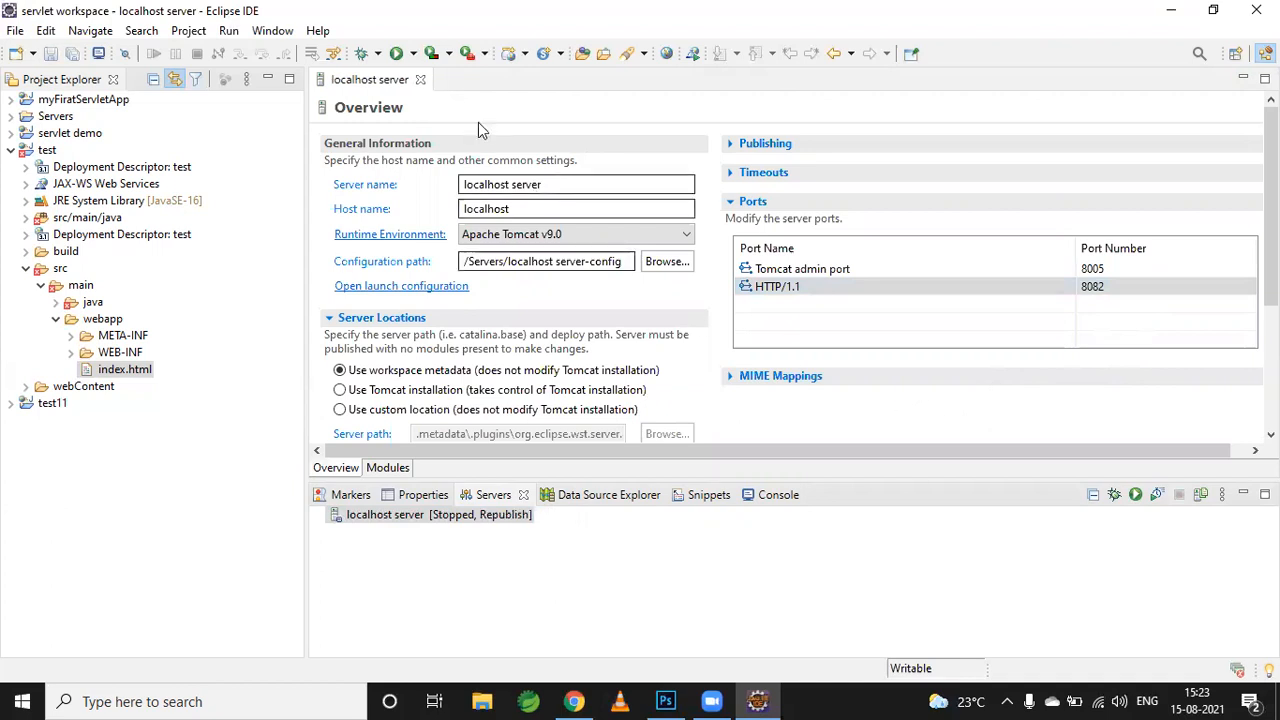
pyautogui.click(421, 81)
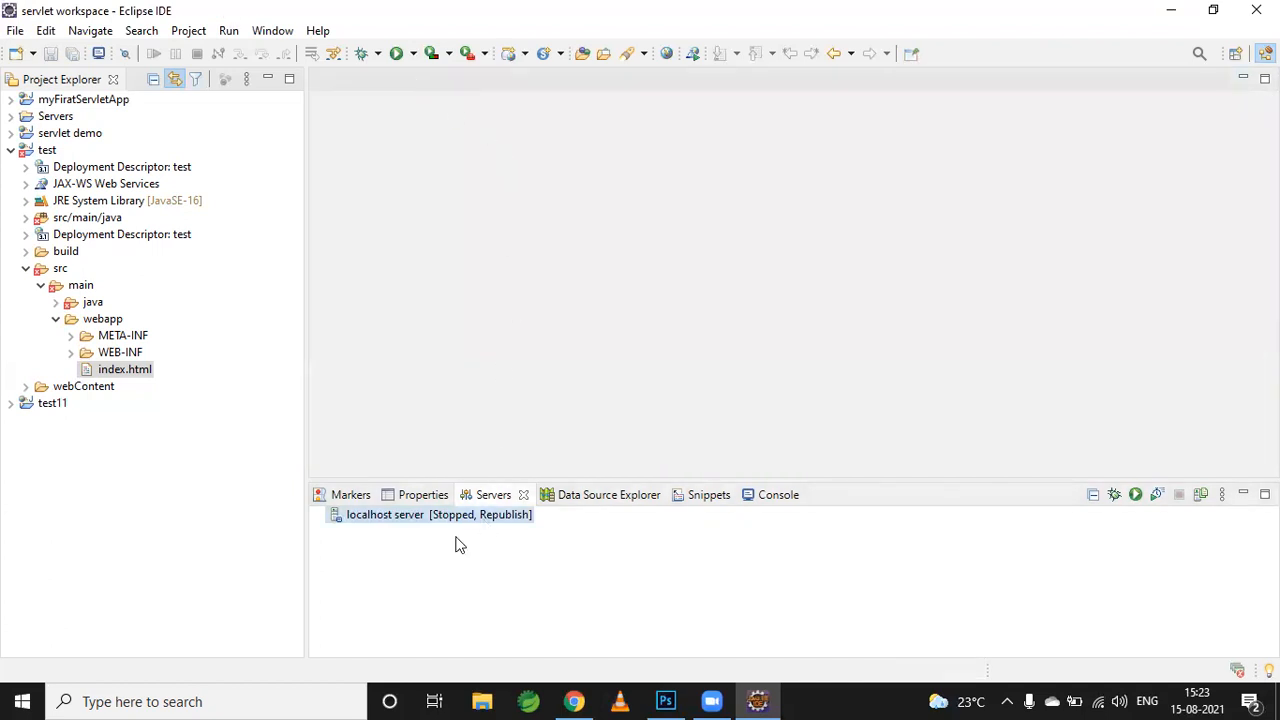
# Start localhost server from the Servers view and enlarge the view area.
pyautogui.rightClick(423, 521)
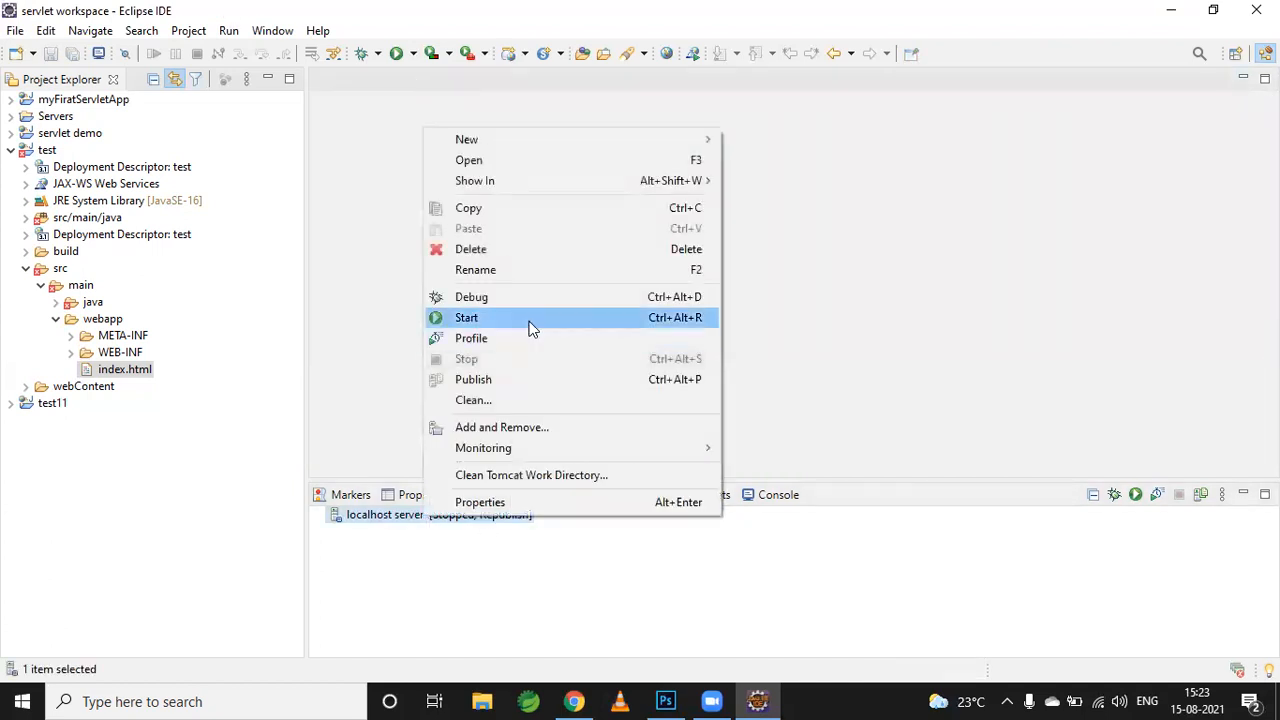
pyautogui.click(517, 315)
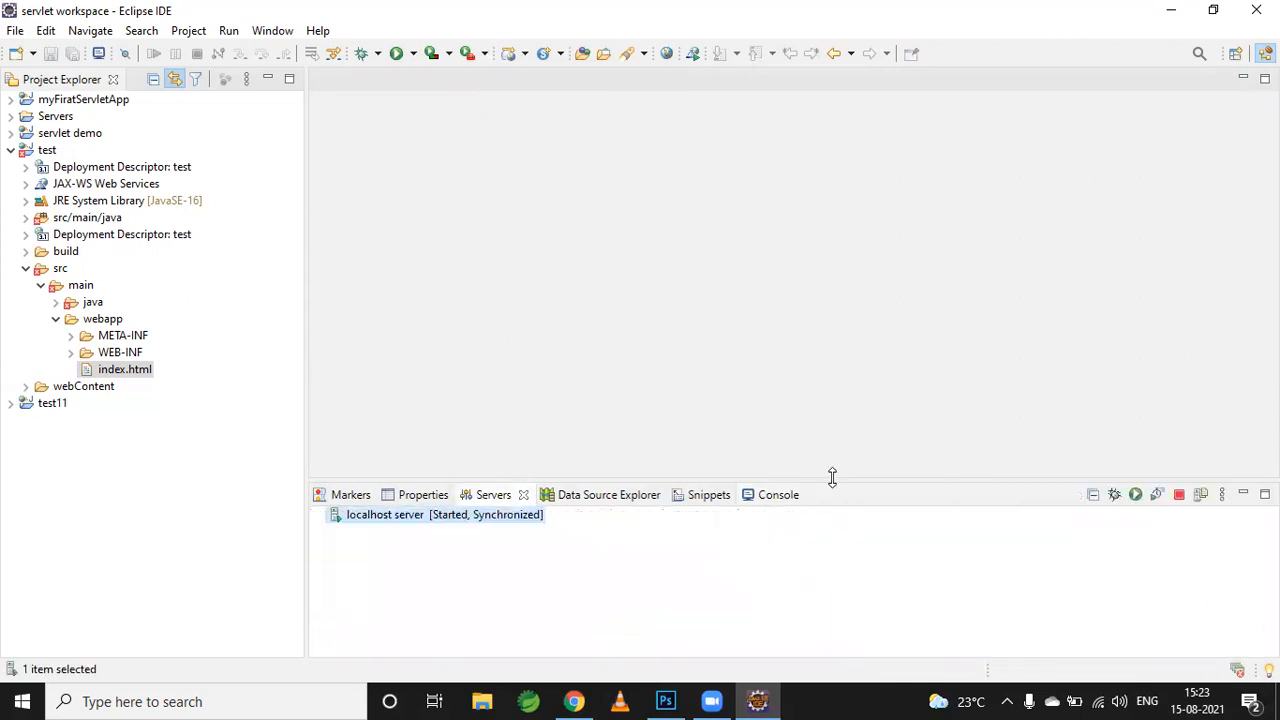
pyautogui.moveTo(832, 480); pyautogui.dragTo(832, 402)
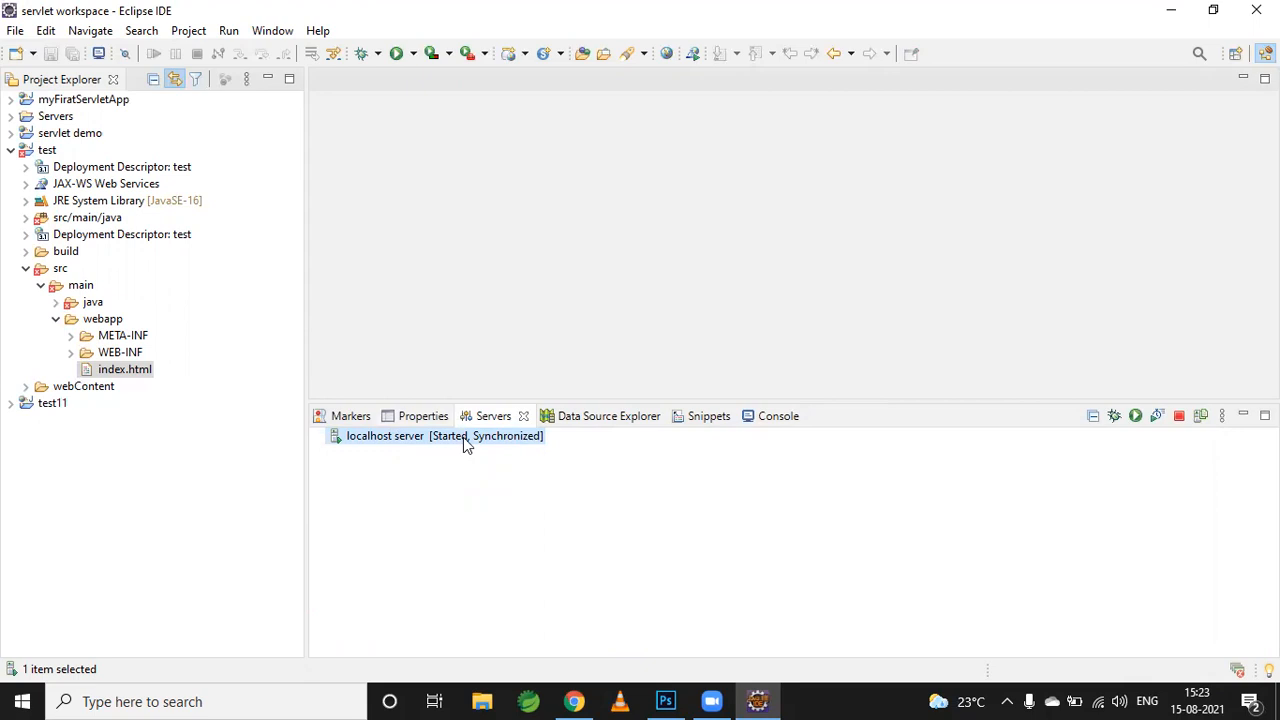
# Examine the server's console log for the startup message and HTTP port, and return to the Servers view.
pyautogui.click(779, 418)
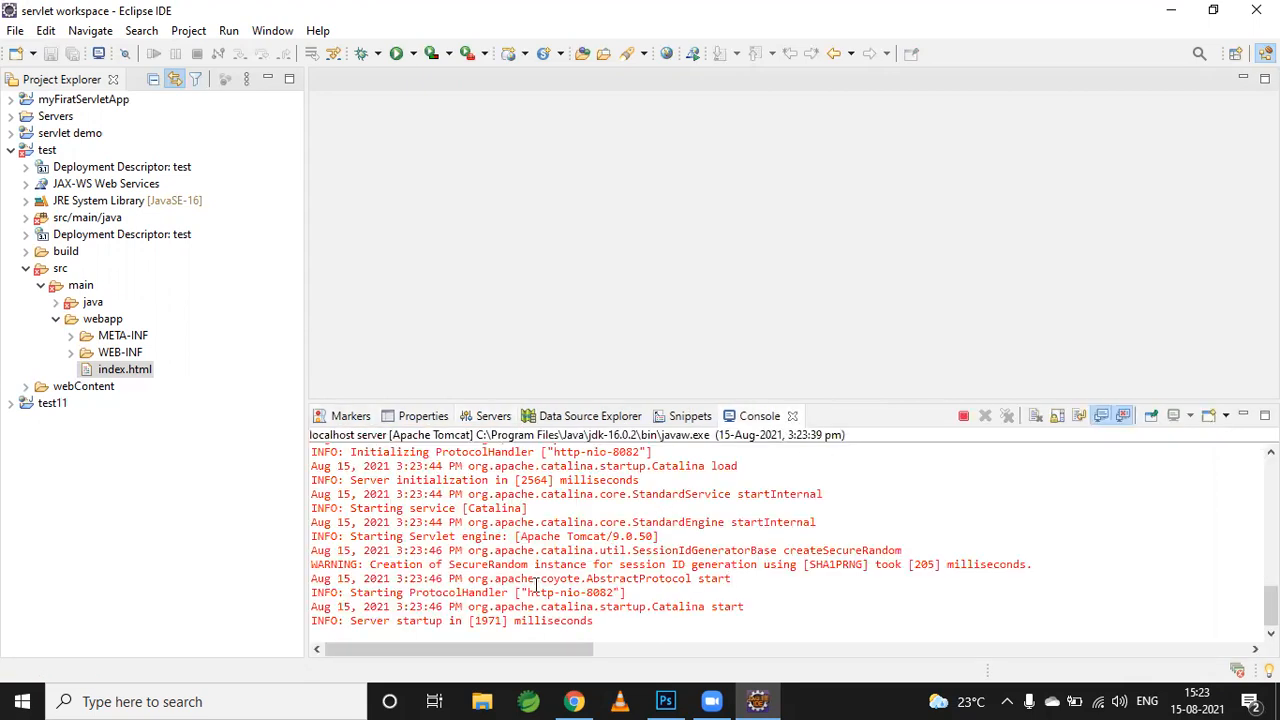
pyautogui.moveTo(338, 618); pyautogui.dragTo(608, 631)
pyautogui.click(608, 631)
pyautogui.doubleClick(482, 622)
pyautogui.moveTo(642, 592); pyautogui.dragTo(567, 592)
pyautogui.doubleClick(600, 592)
pyautogui.scroll(4, 600, 592)
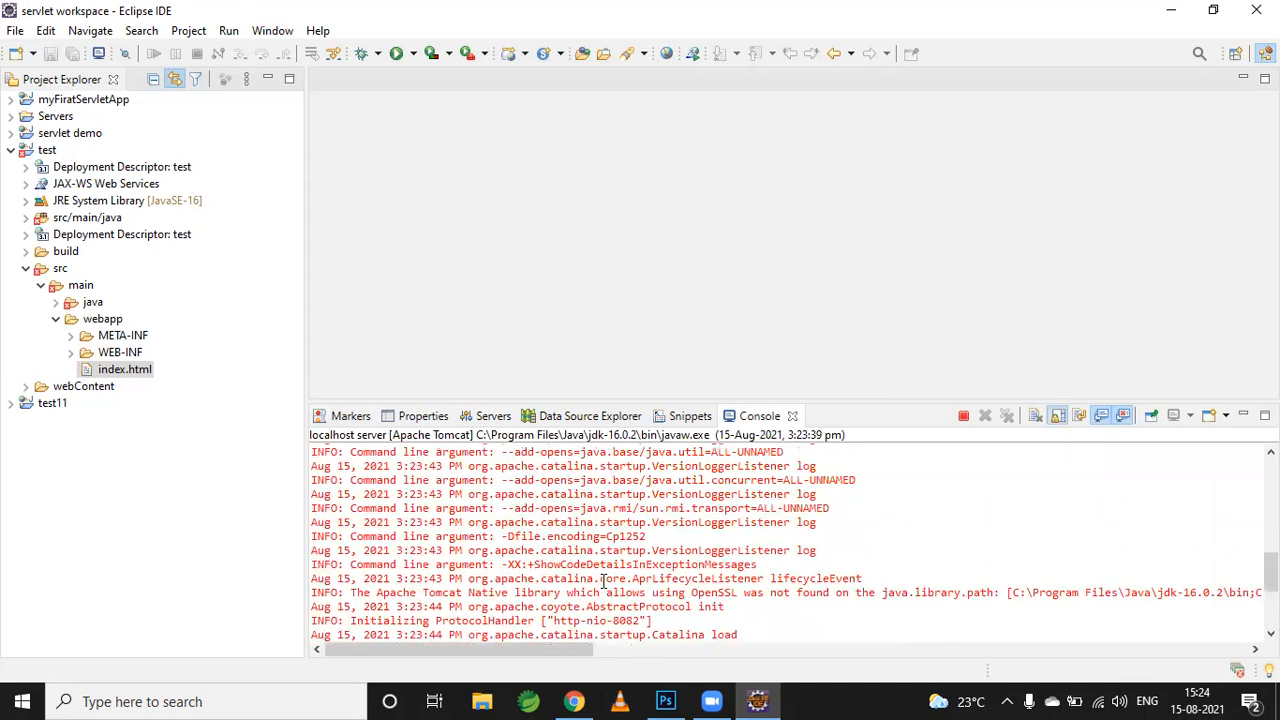
pyautogui.scroll(5, 601, 580)
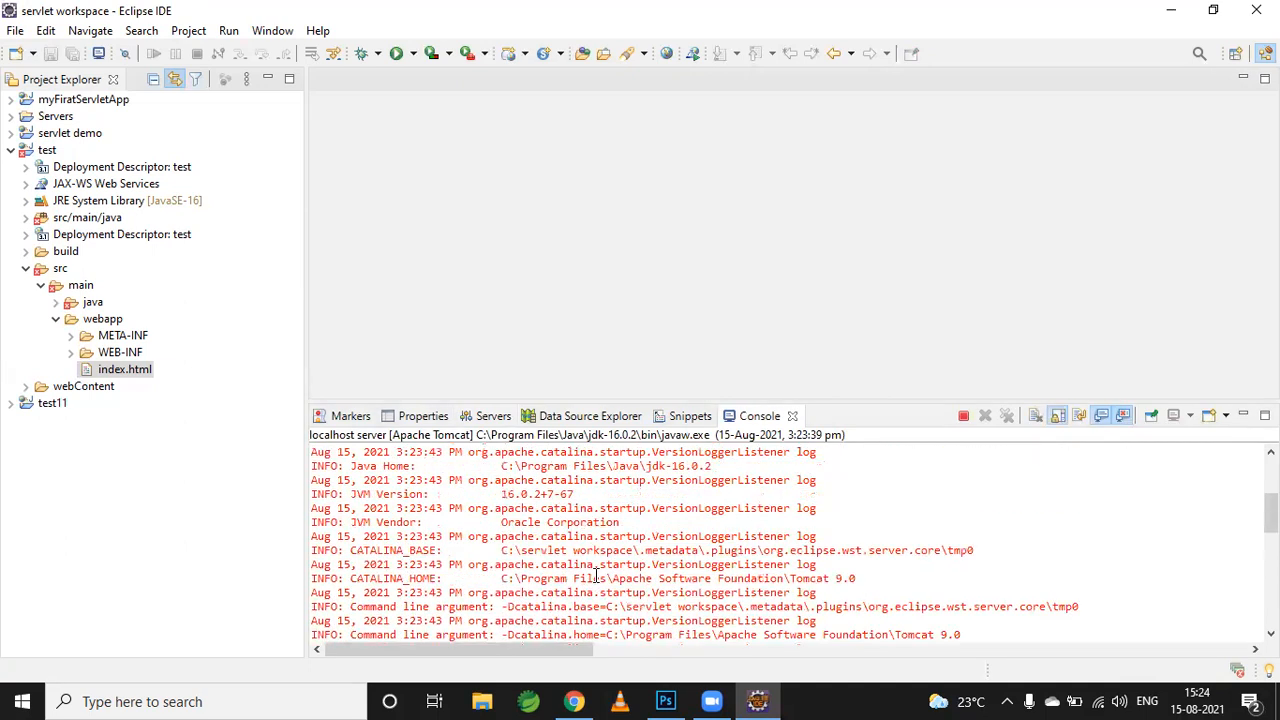
pyautogui.scroll(2, 597, 577)
pyautogui.scroll(-5, 600, 578)
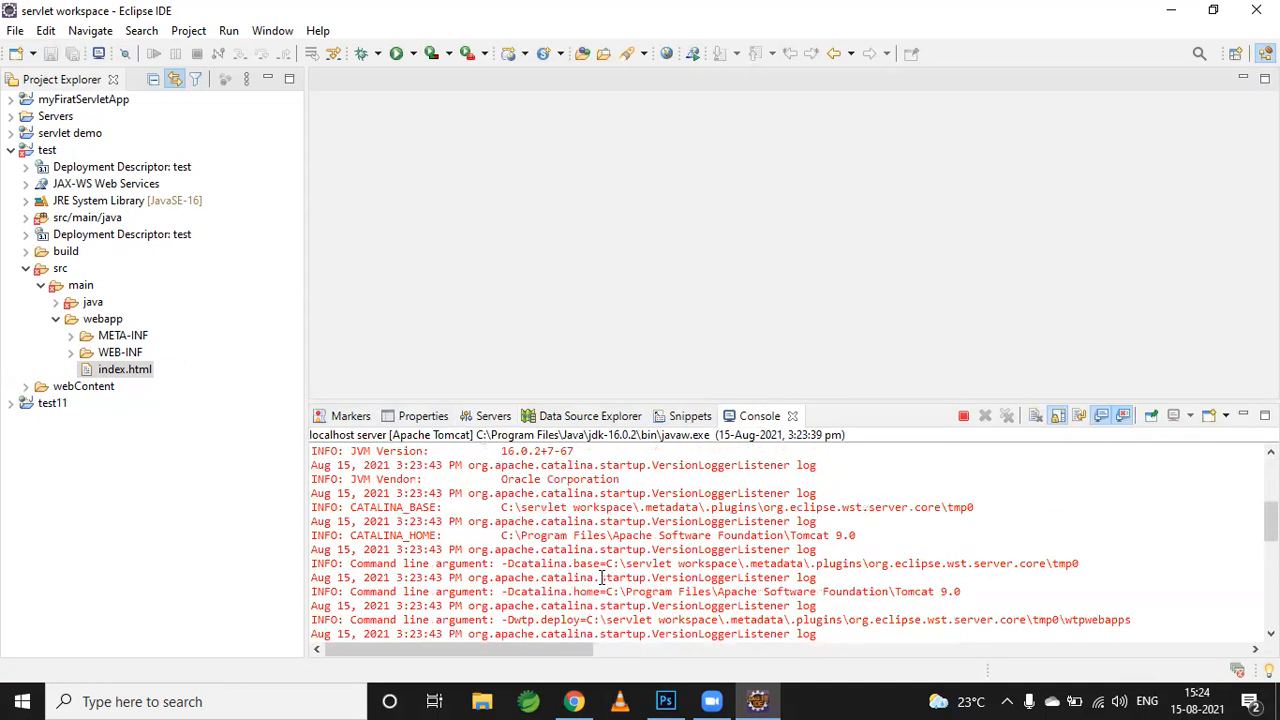
pyautogui.scroll(-4, 601, 578)
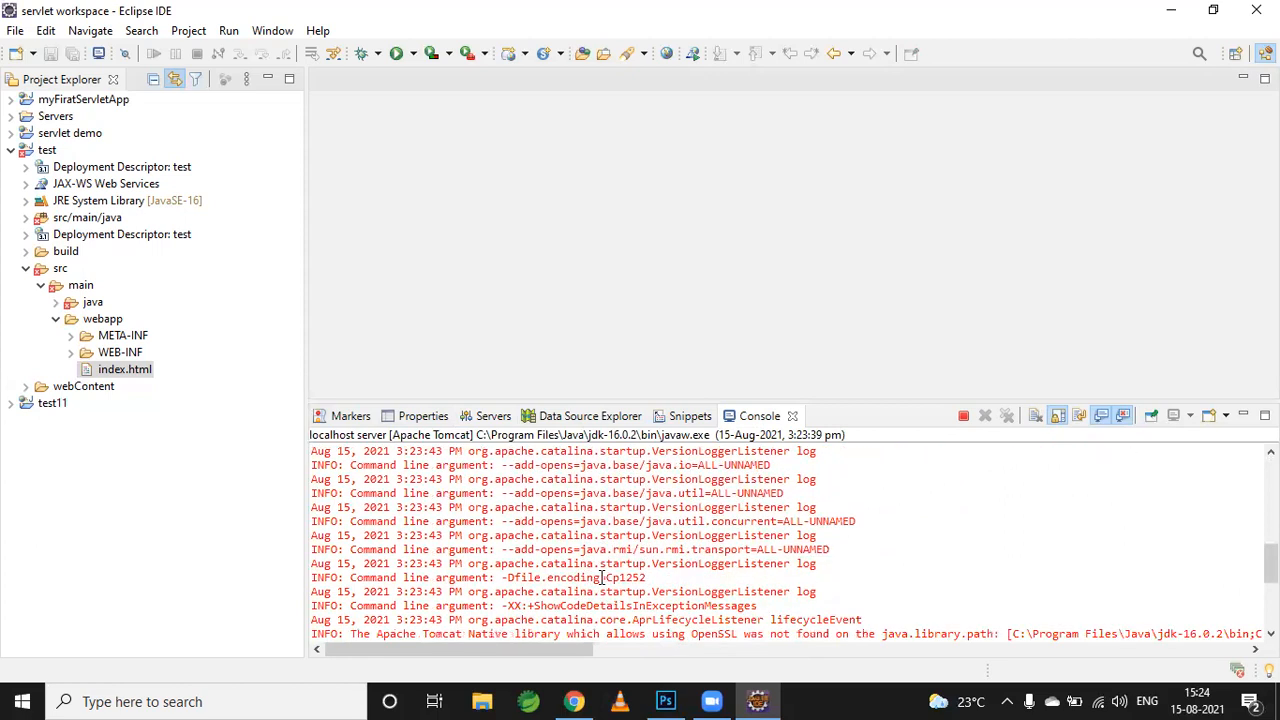
pyautogui.scroll(-3, 601, 578)
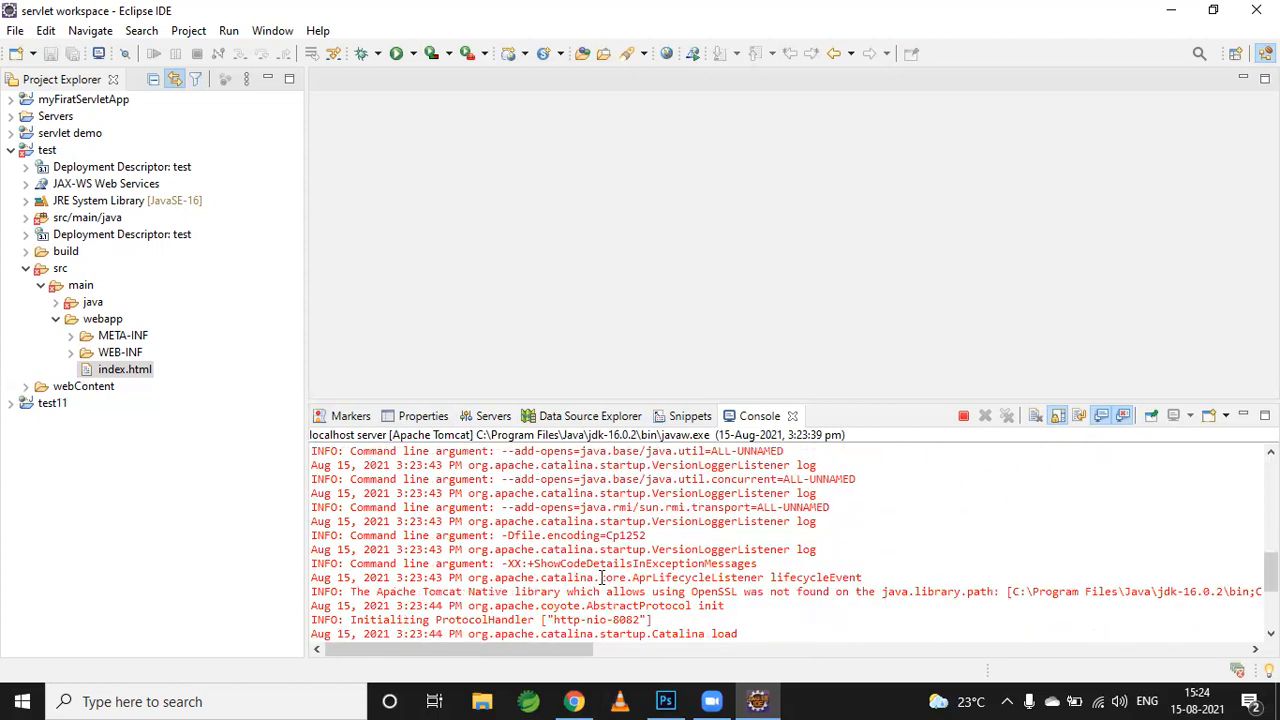
pyautogui.scroll(-2, 601, 578)
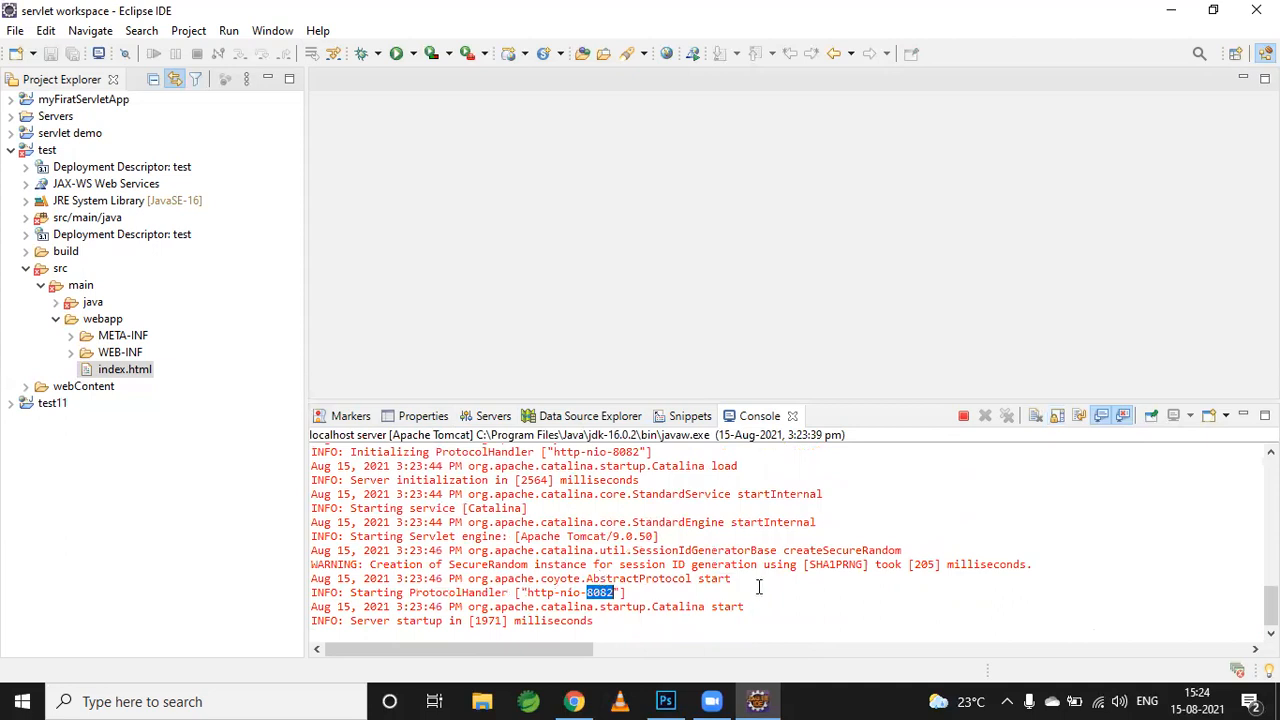
pyautogui.click(486, 418)
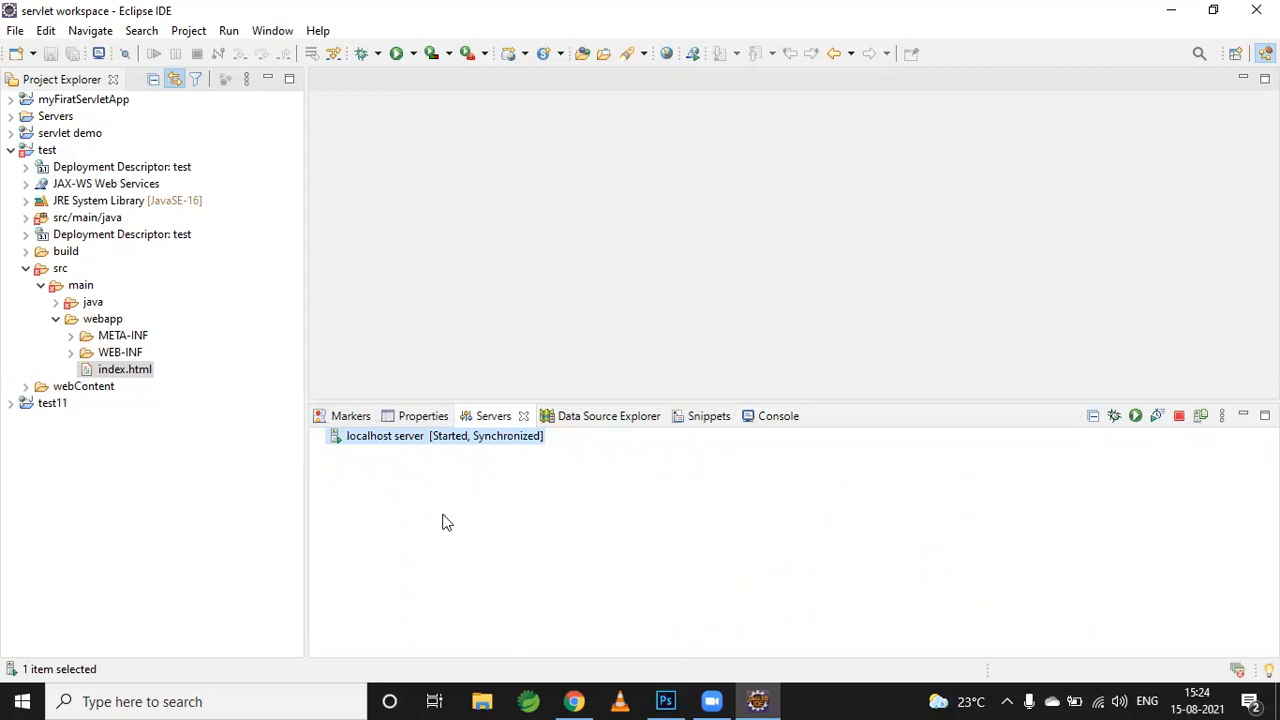
# Switch to Chrome and load localhost:8082 in a new tab.
pyautogui.click(574, 701)
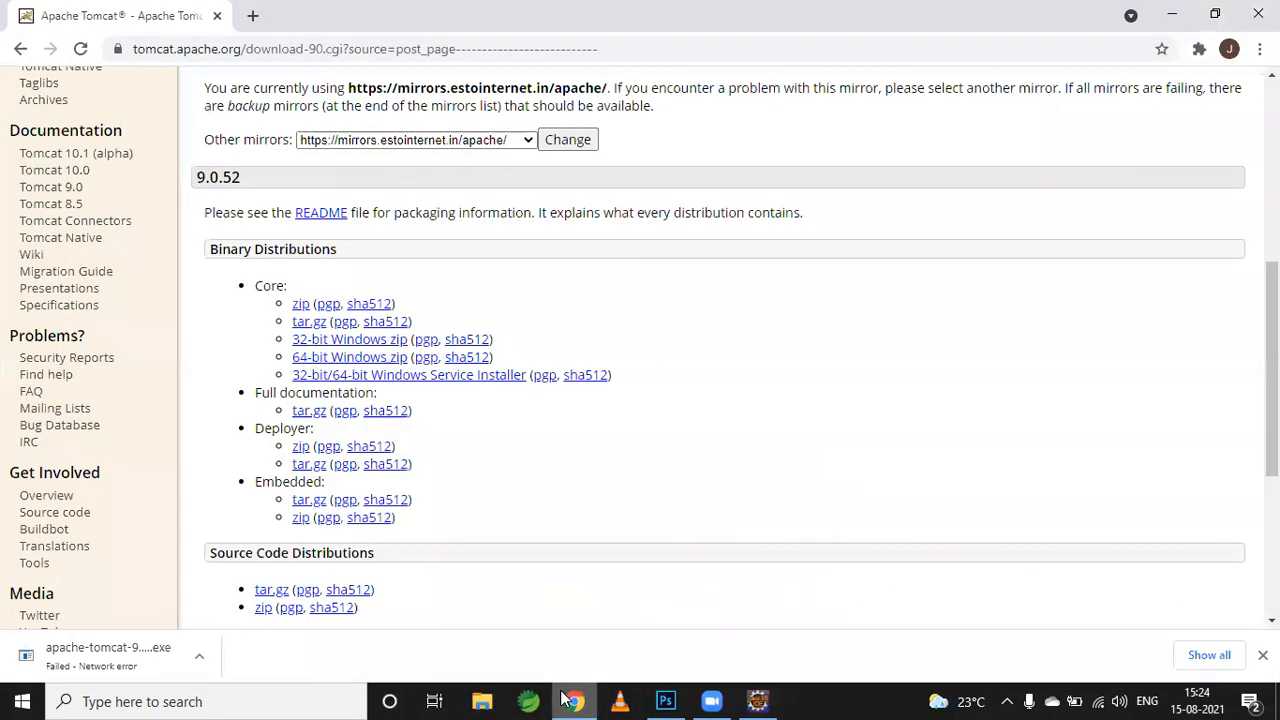
pyautogui.click(255, 15)
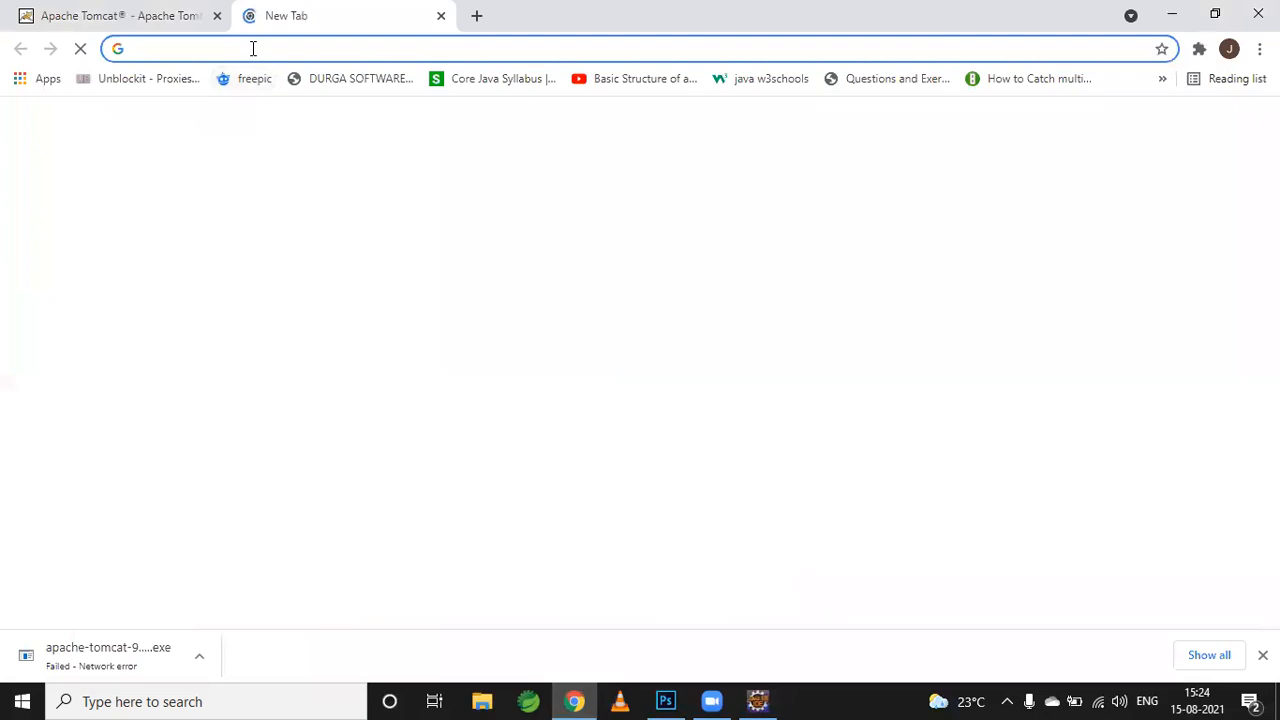
pyautogui.click(252, 48)
pyautogui.write('local')
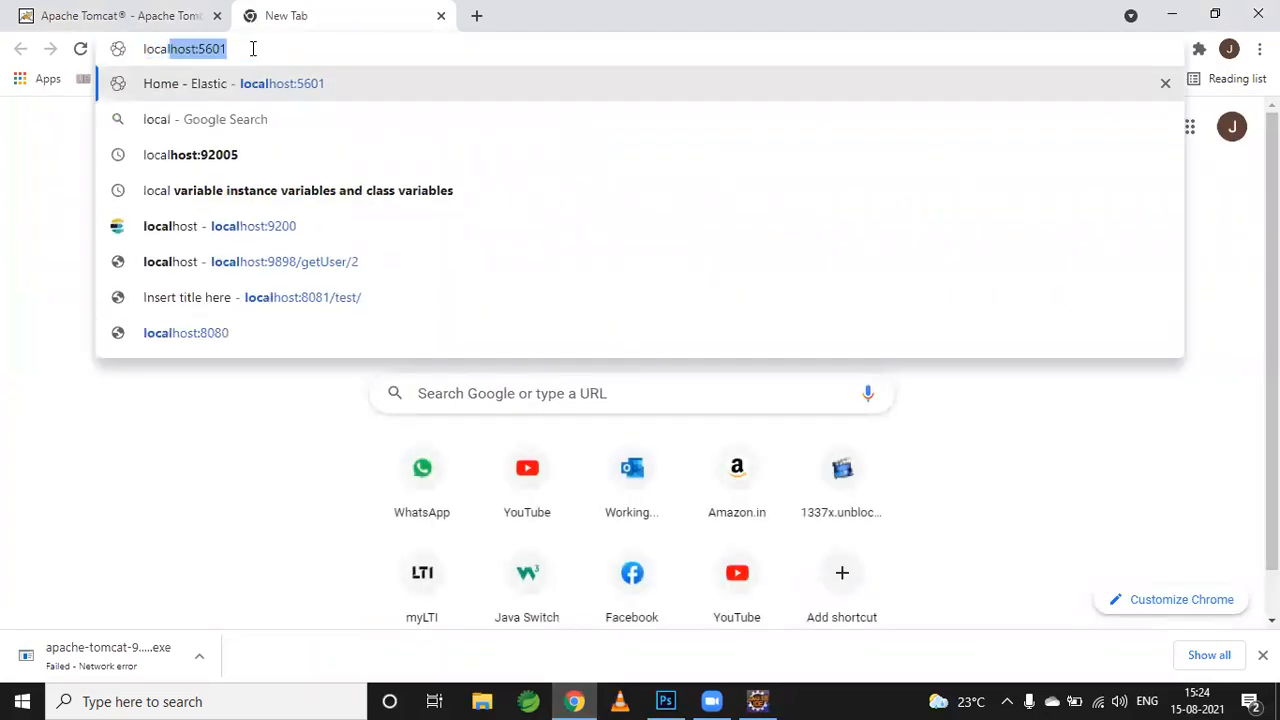
pyautogui.write('host:')
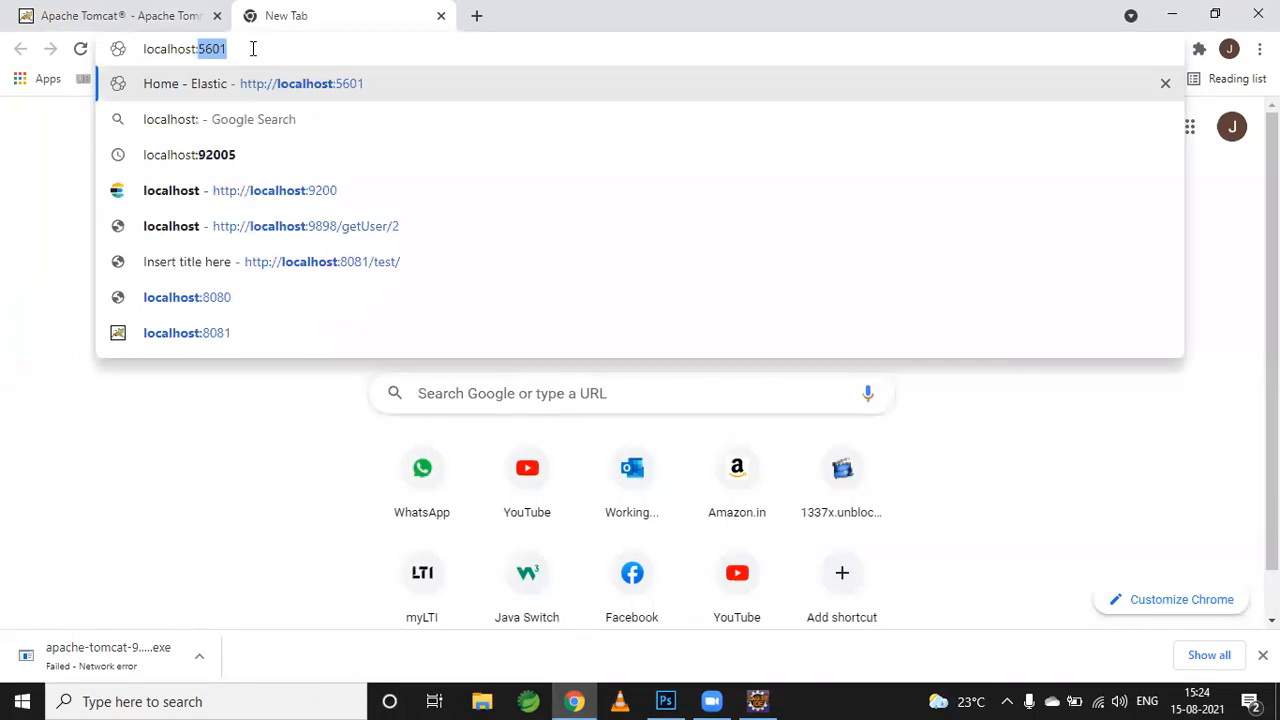
pyautogui.write('8082')
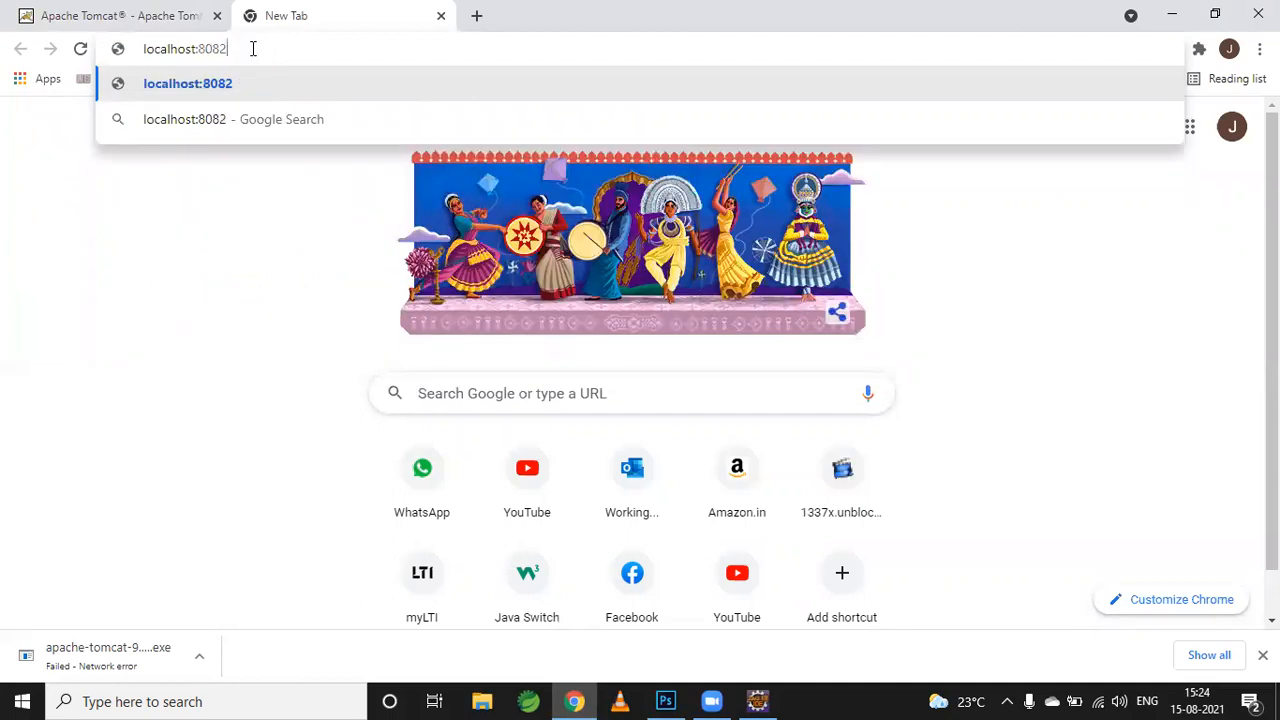
pyautogui.press('Return')
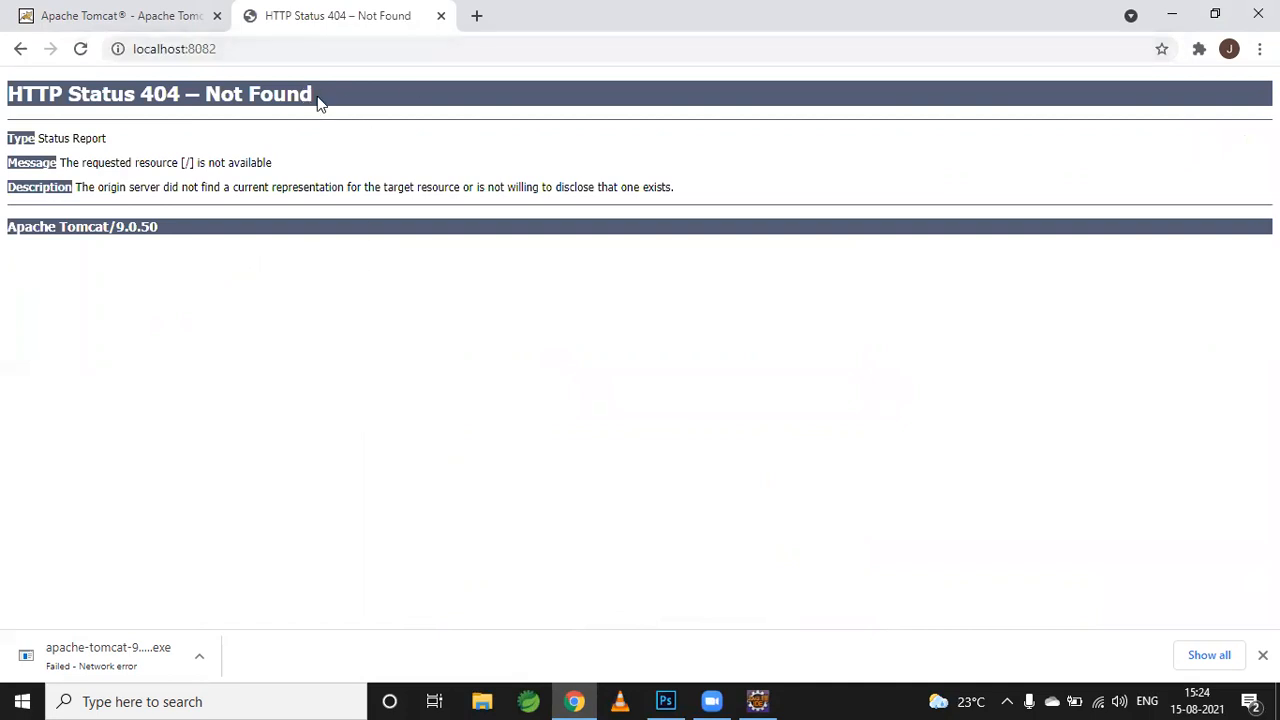
# Examine the status heading, description, Tomcat version and address of the page served at localhost:8082.
pyautogui.moveTo(314, 96); pyautogui.dragTo(2, 90)
pyautogui.click(237, 49)
pyautogui.click(236, 206)
pyautogui.moveTo(166, 230); pyautogui.dragTo(6, 243)
pyautogui.click(53, 273)
pyautogui.click(263, 51)
pyautogui.click(125, 507)
pyautogui.click(236, 50)
pyautogui.click(234, 50)
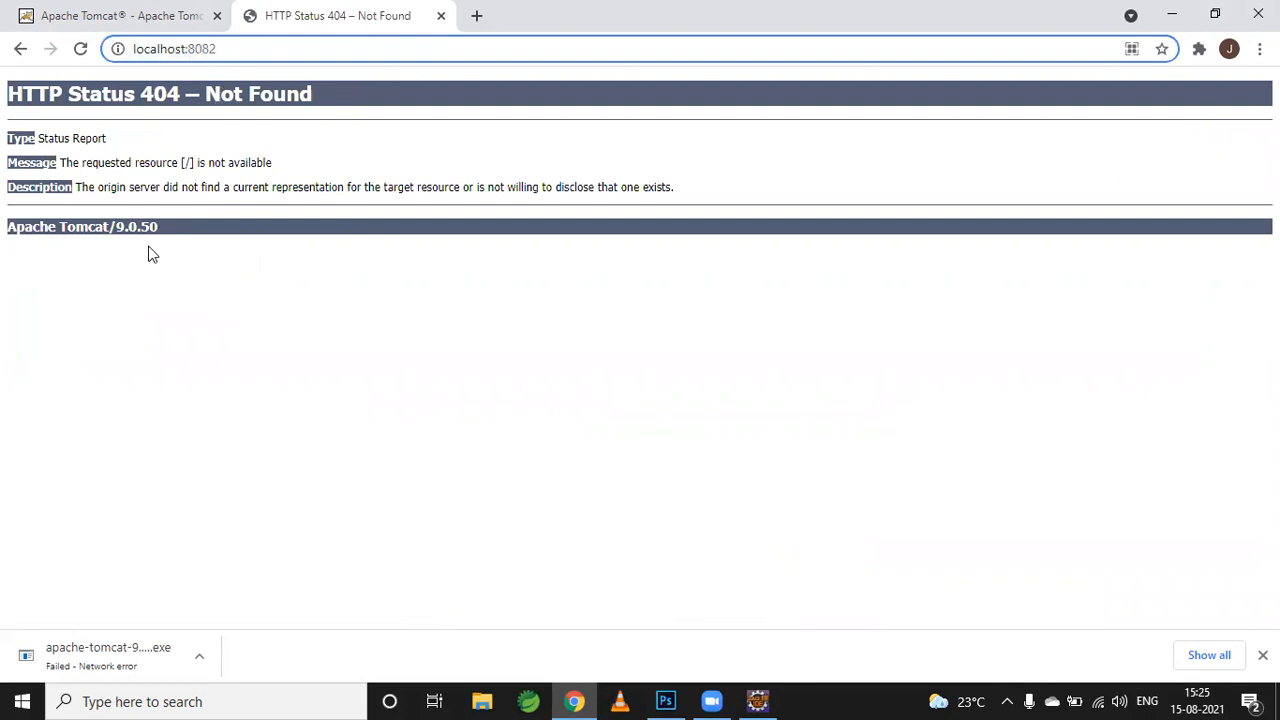
pyautogui.moveTo(324, 186); pyautogui.dragTo(139, 183)
pyautogui.click(140, 180)
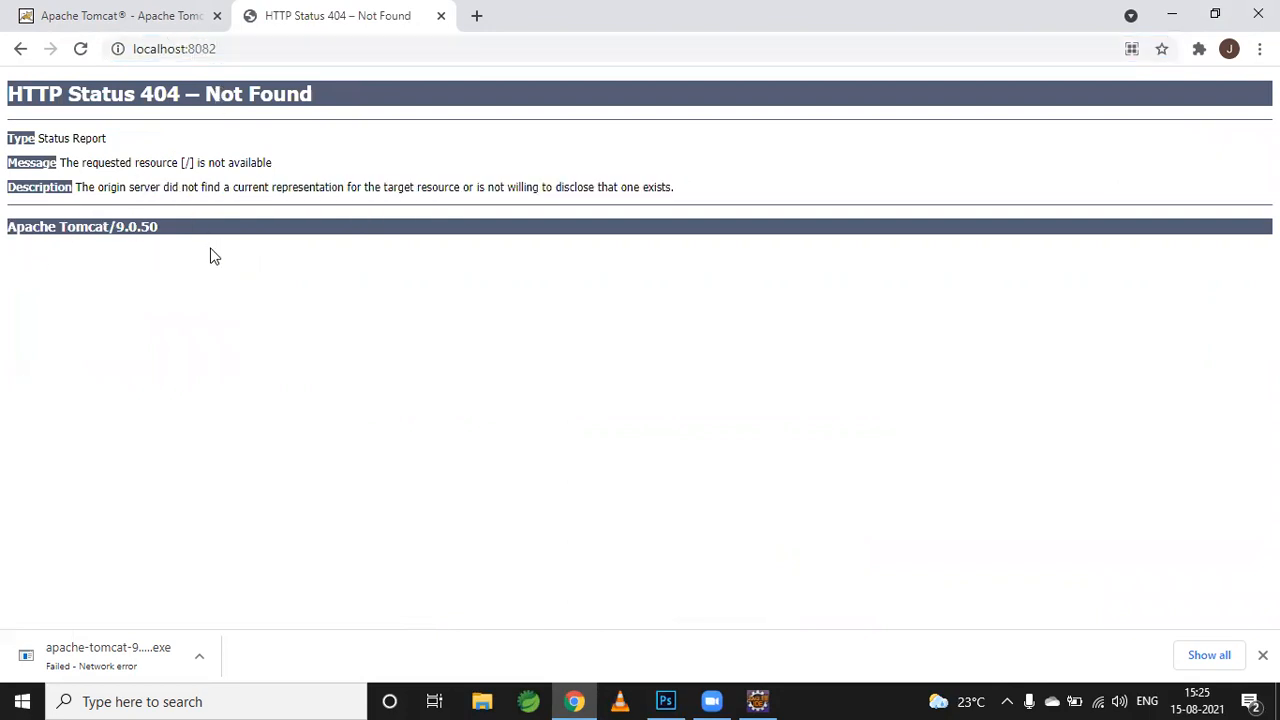
# Switch to Eclipse and recheck the console output and the server's status in the Servers view.
pyautogui.hotkey('alt', 'Tab')
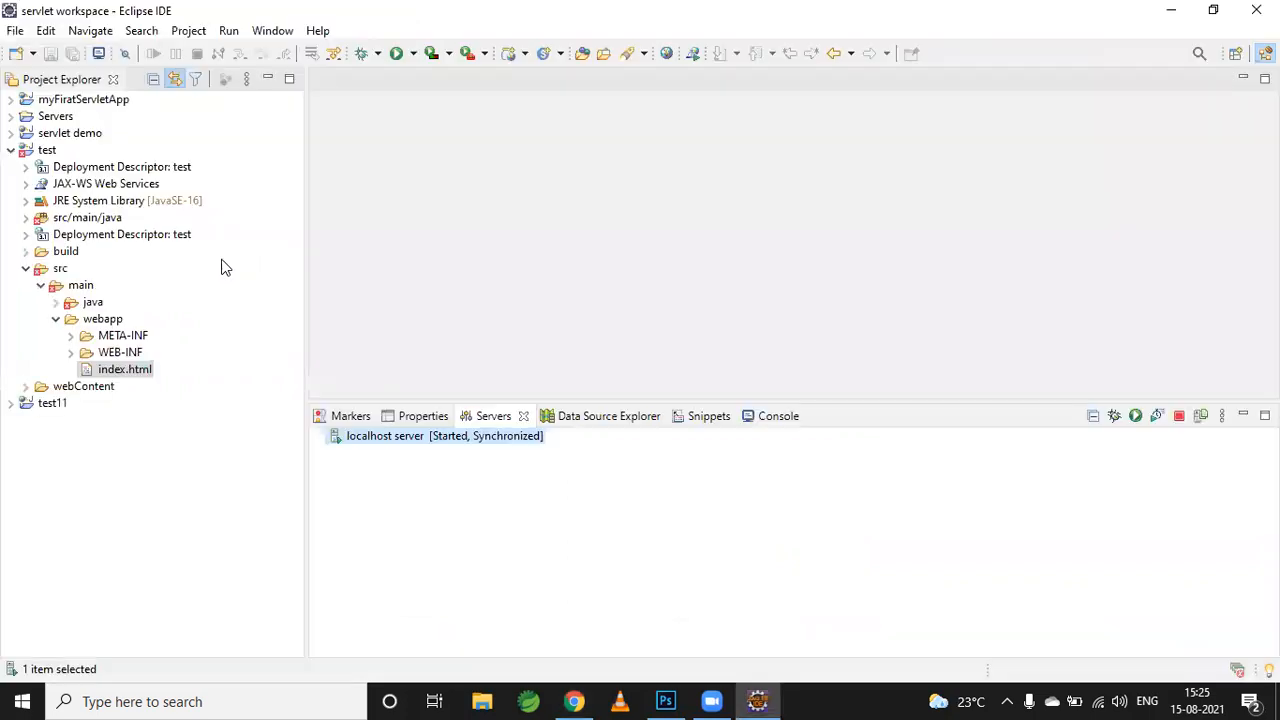
pyautogui.click(770, 416)
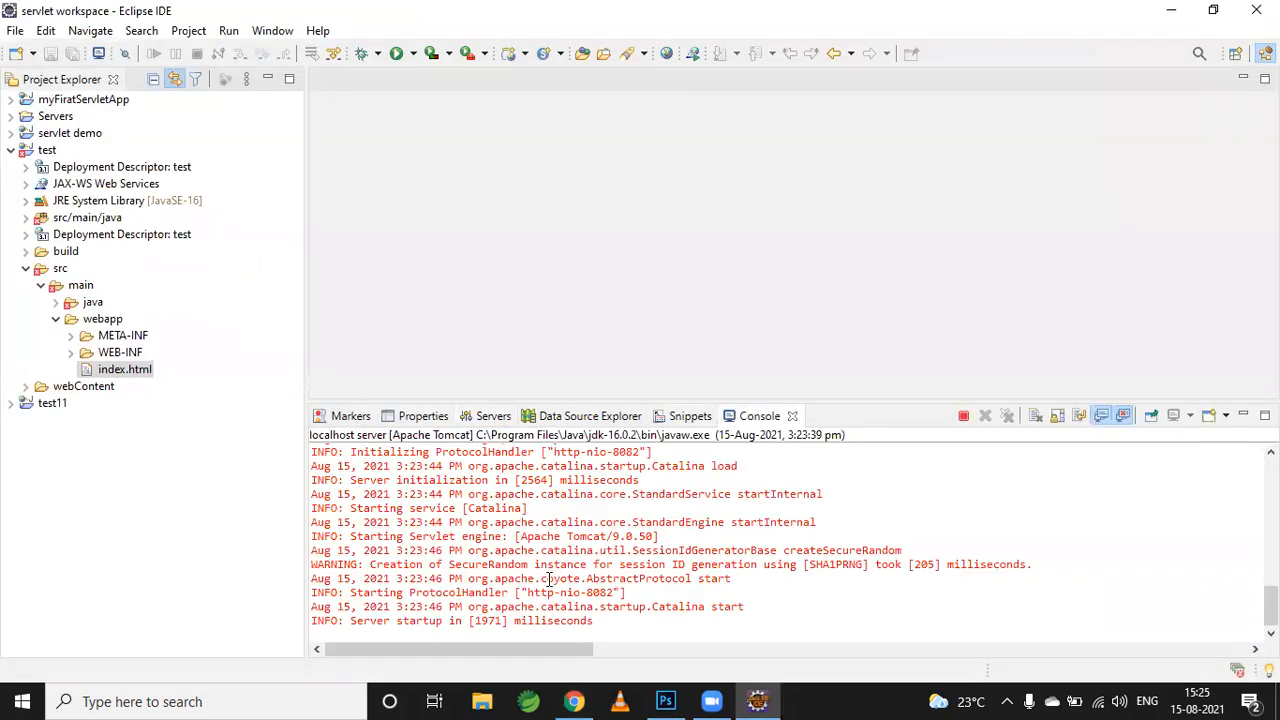
pyautogui.click(493, 416)
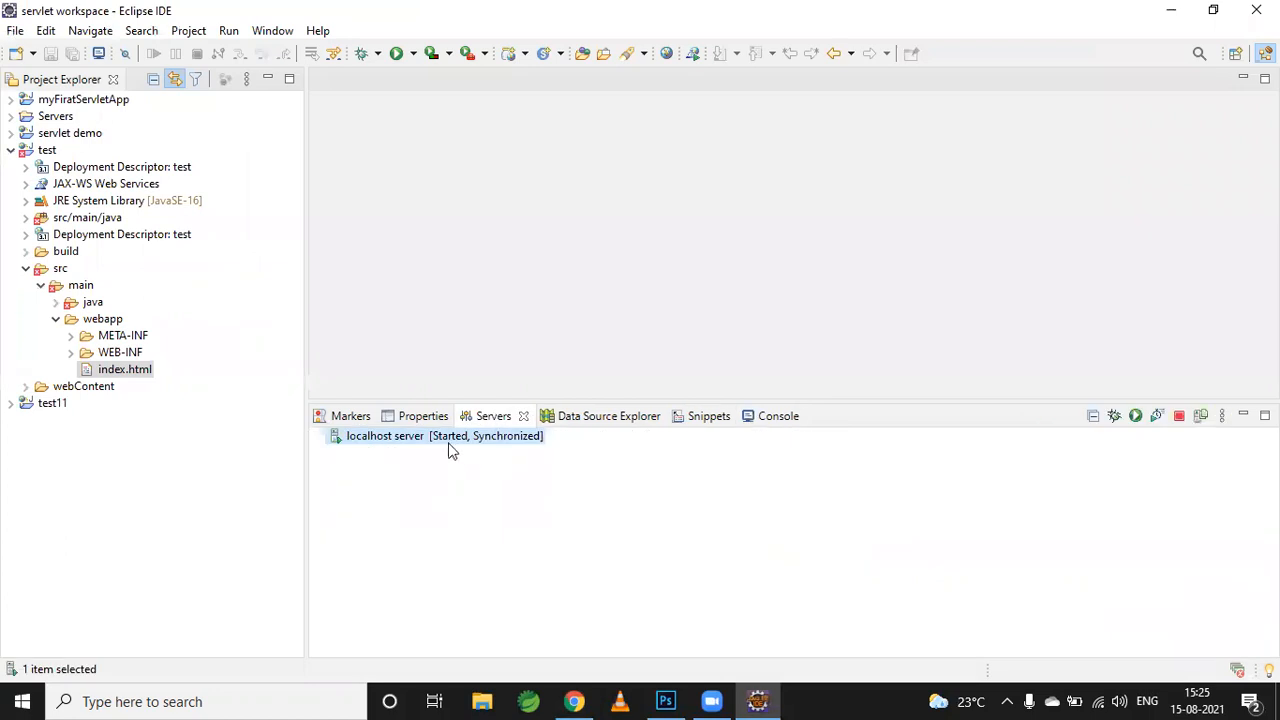
# Open the localhost server's configuration and set its server location to Use Tomcat installation.
pyautogui.doubleClick(444, 437)
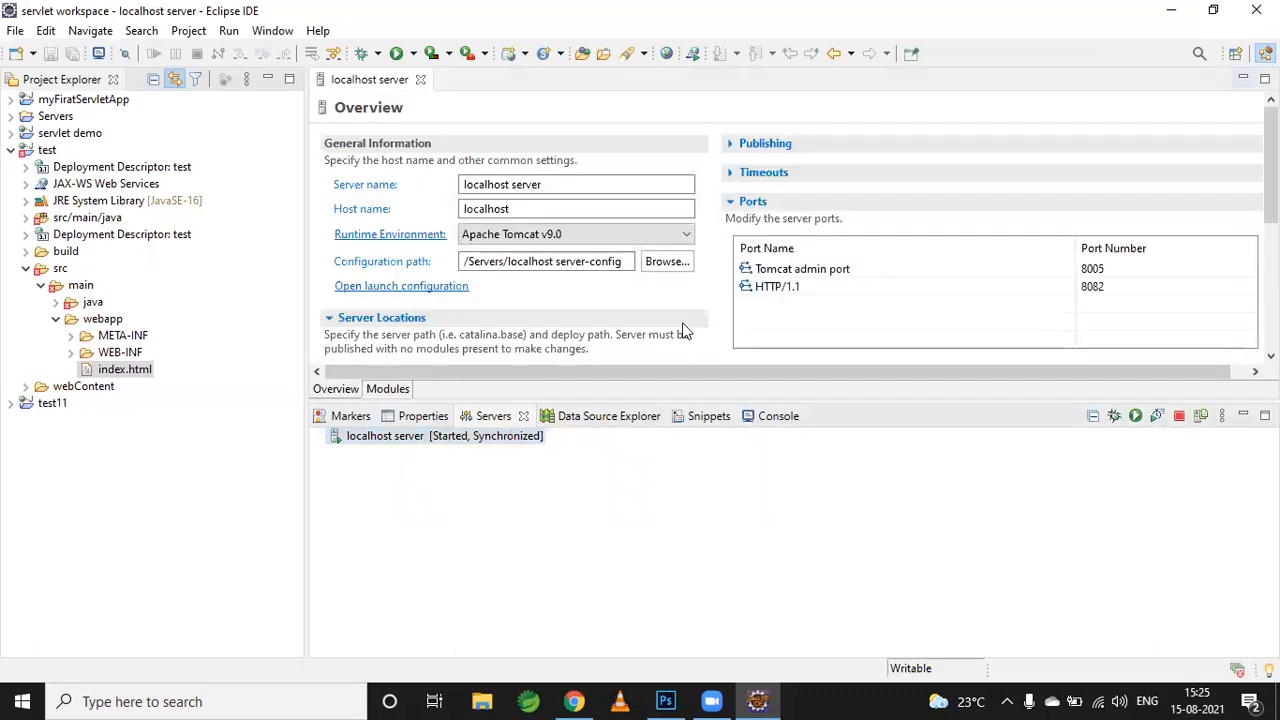
pyautogui.scroll(-1, 489, 352)
pyautogui.scroll(-1, 489, 352)
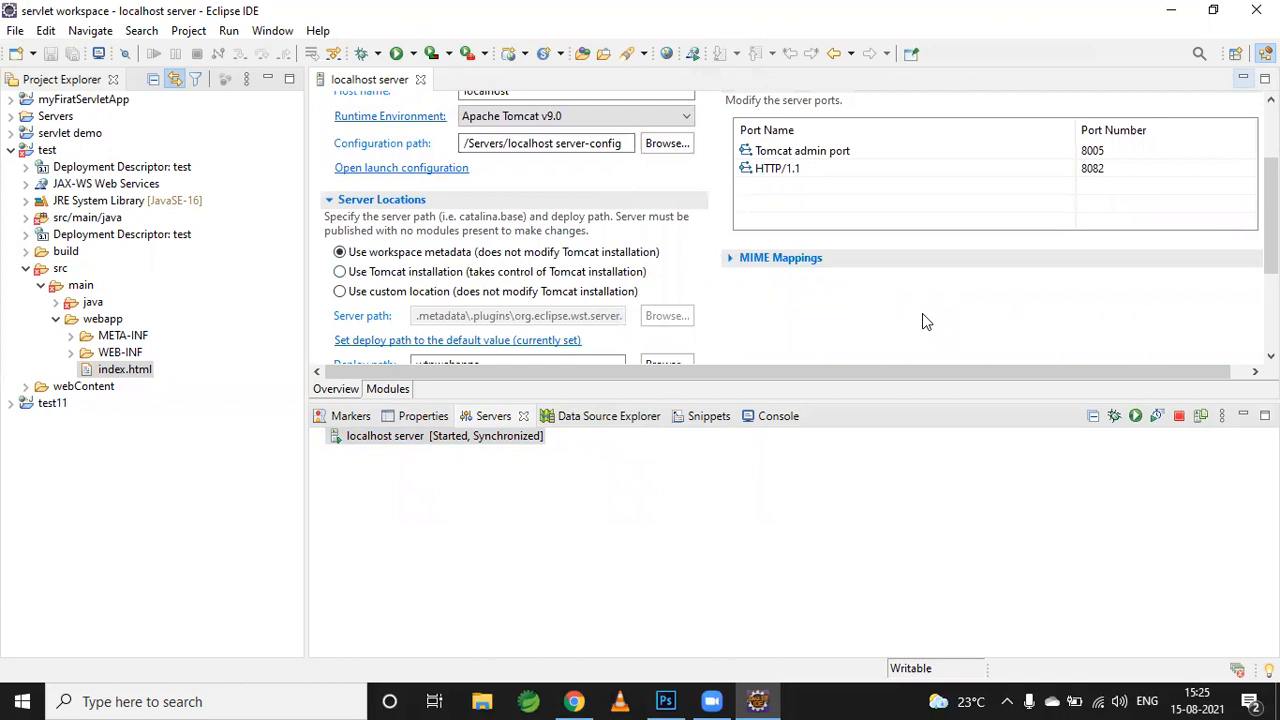
pyautogui.click(395, 438)
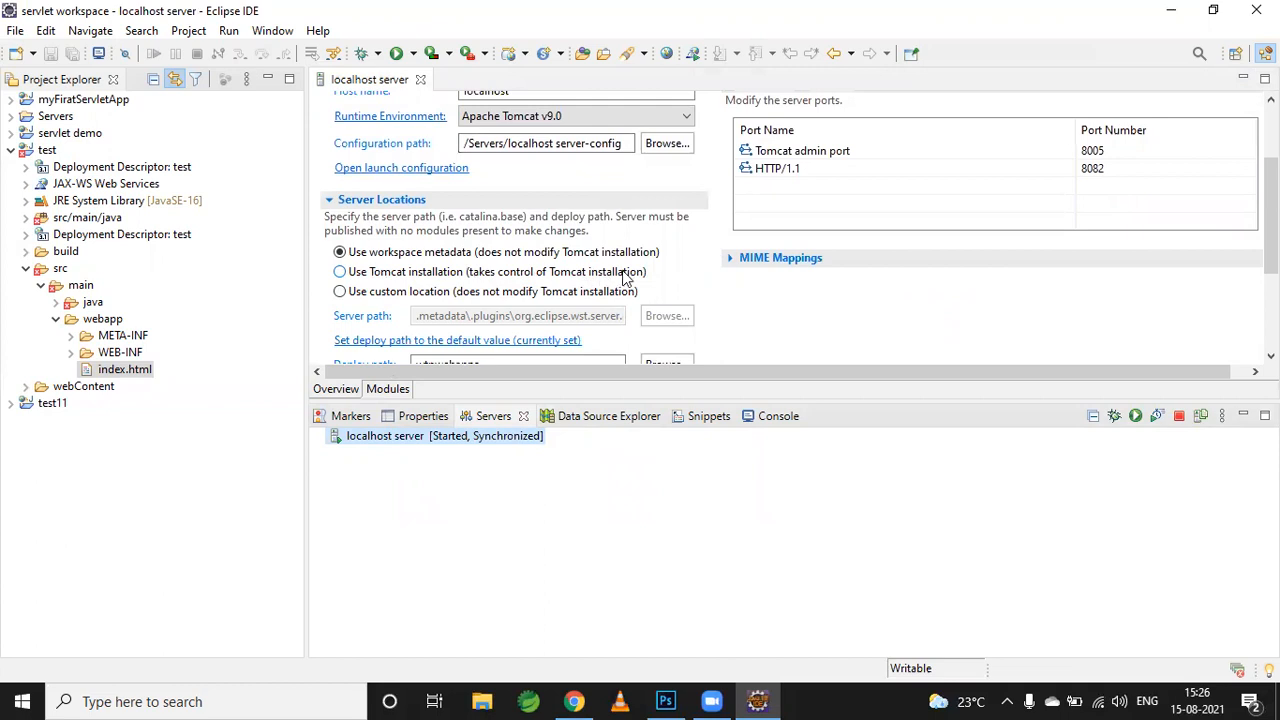
pyautogui.click(340, 272)
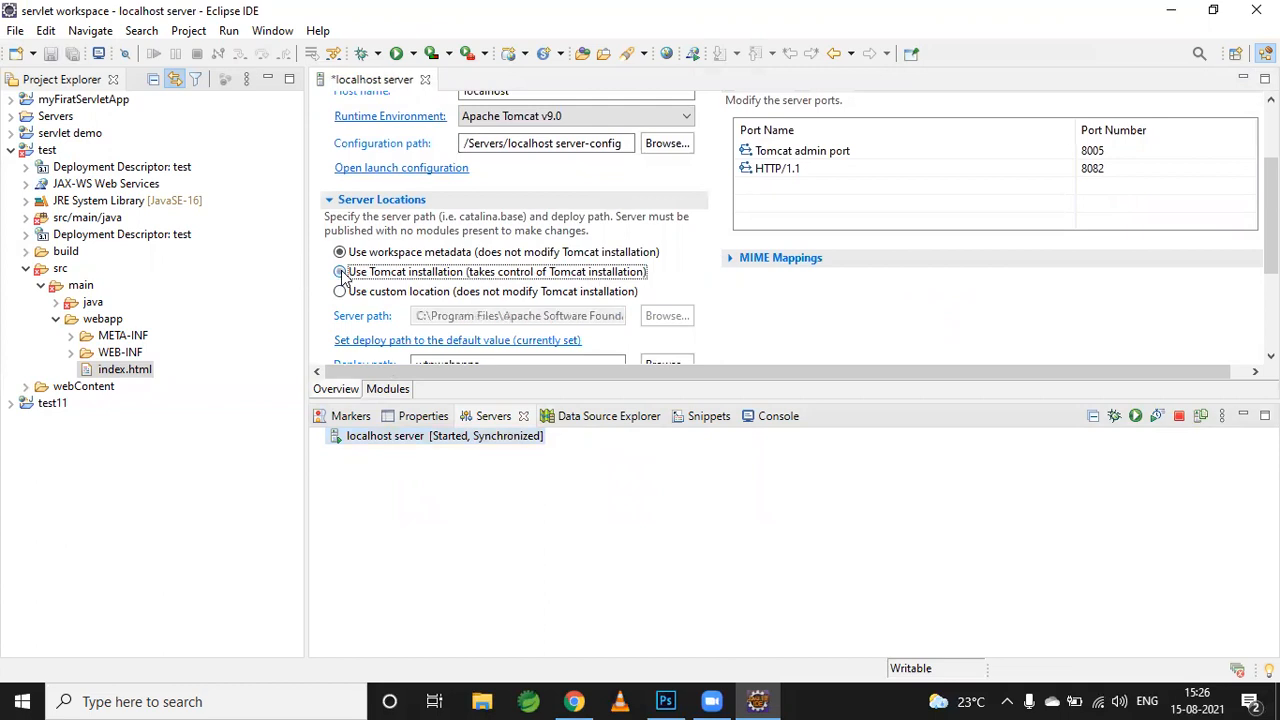
# Review the ports, deploy path and server options, and save and close the localhost server's configuration.
pyautogui.scroll(2, 766, 343)
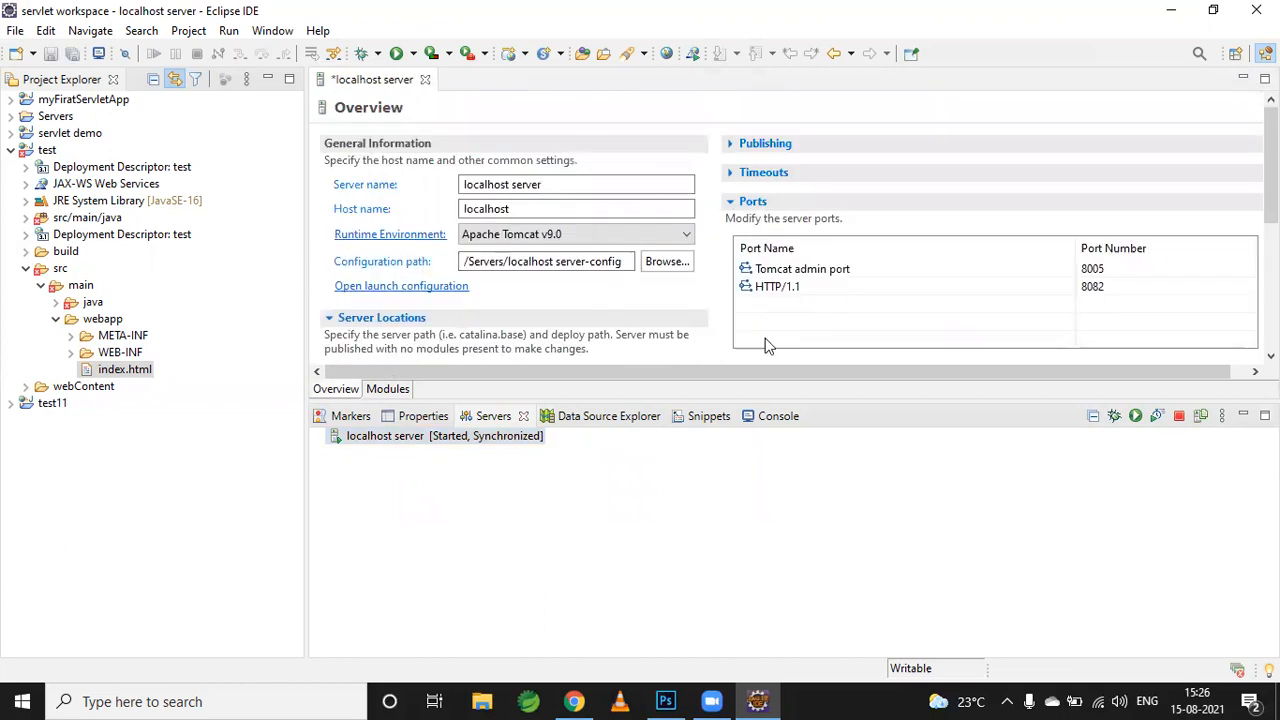
pyautogui.scroll(-5, 425, 305)
pyautogui.scroll(2, 500, 312)
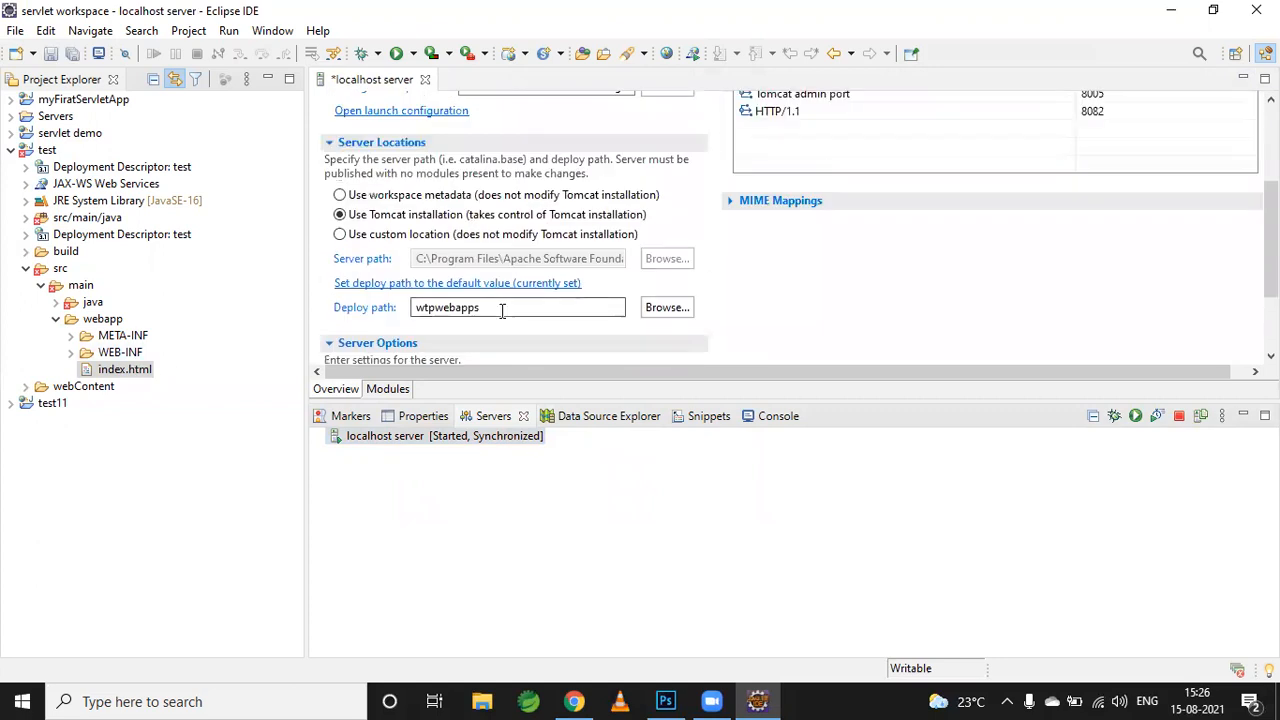
pyautogui.scroll(-2, 912, 316)
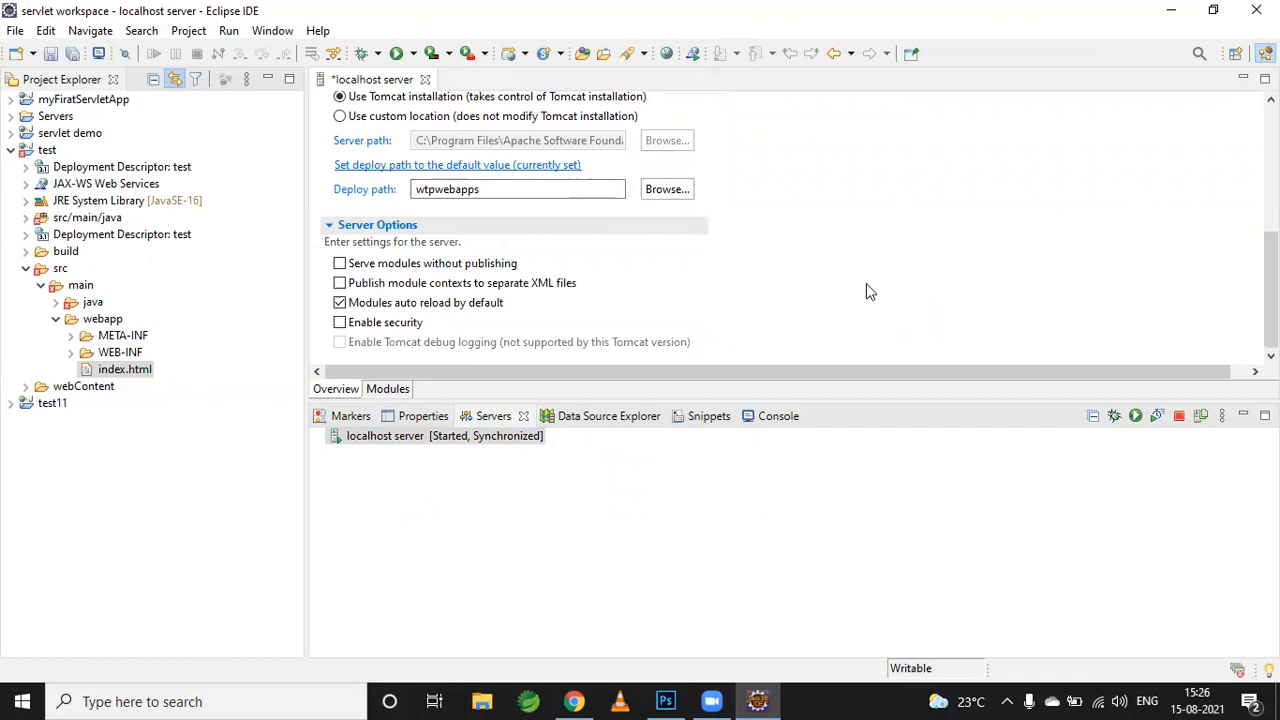
pyautogui.scroll(1, 866, 283)
pyautogui.scroll(4, 868, 291)
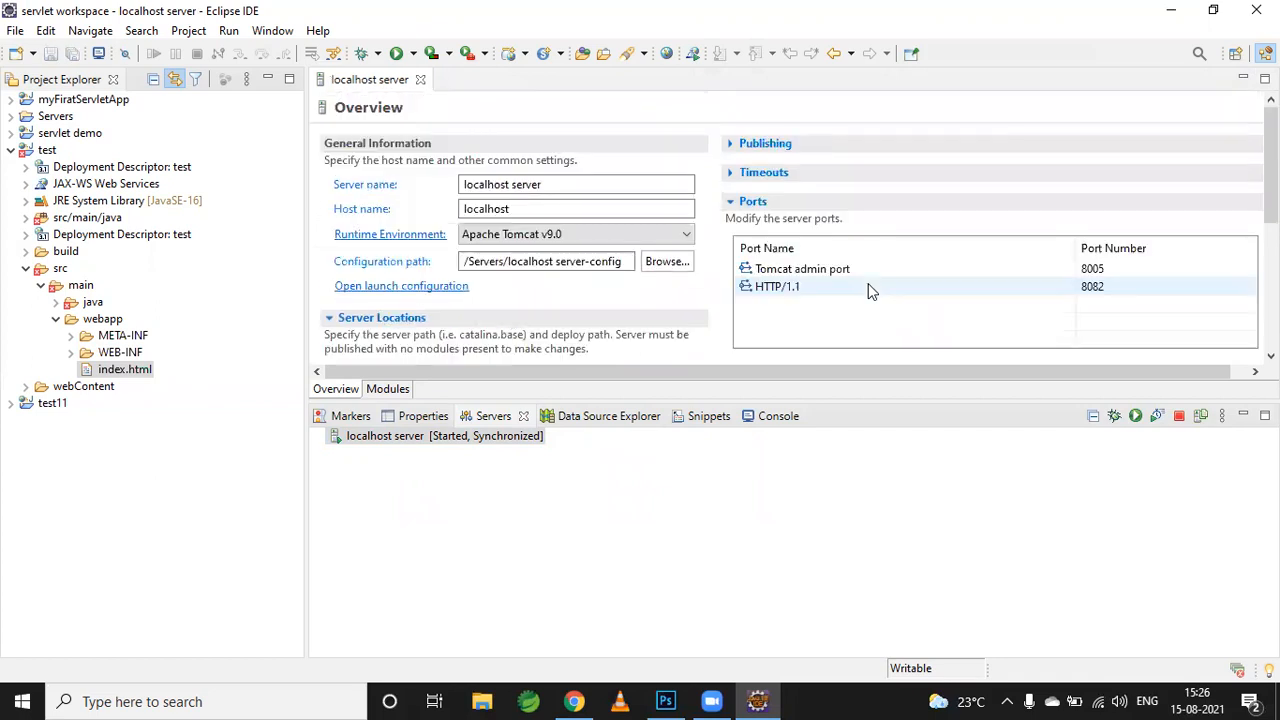
pyautogui.hotkey('ctrl', 's')
pyautogui.click(420, 80)
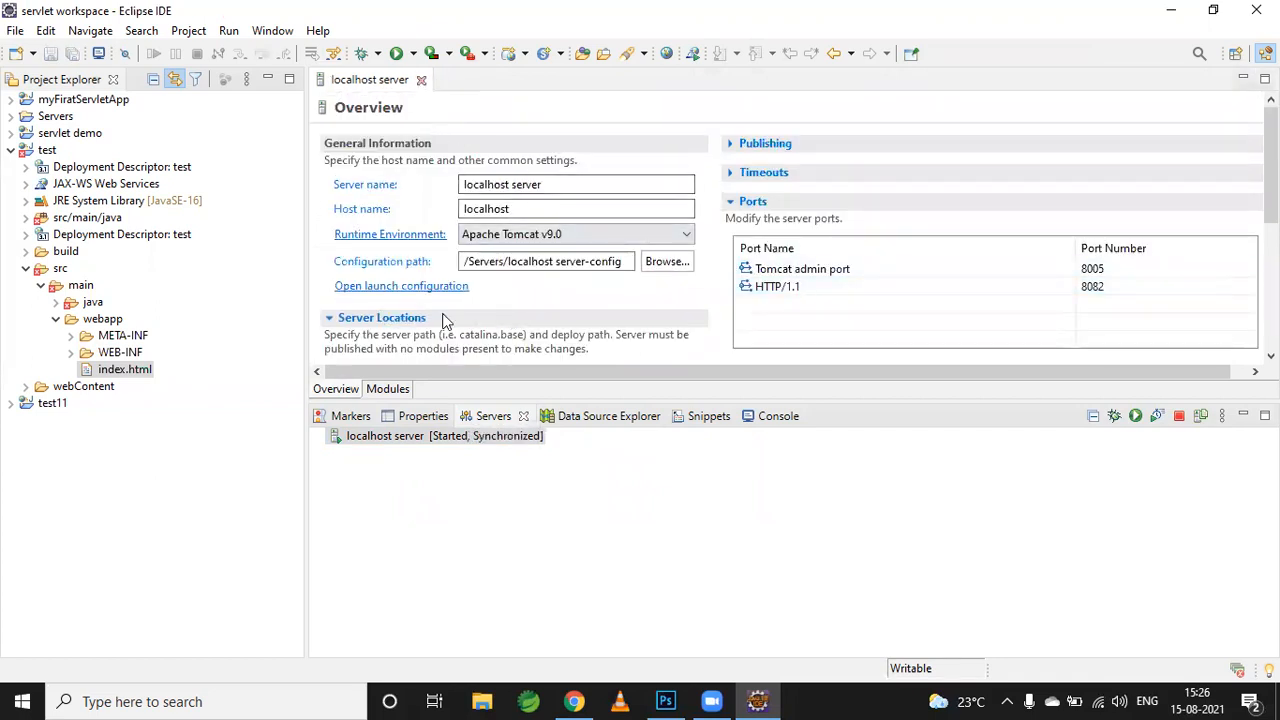
# Restart the localhost server and check its console log for the startup message.
pyautogui.click(444, 439)
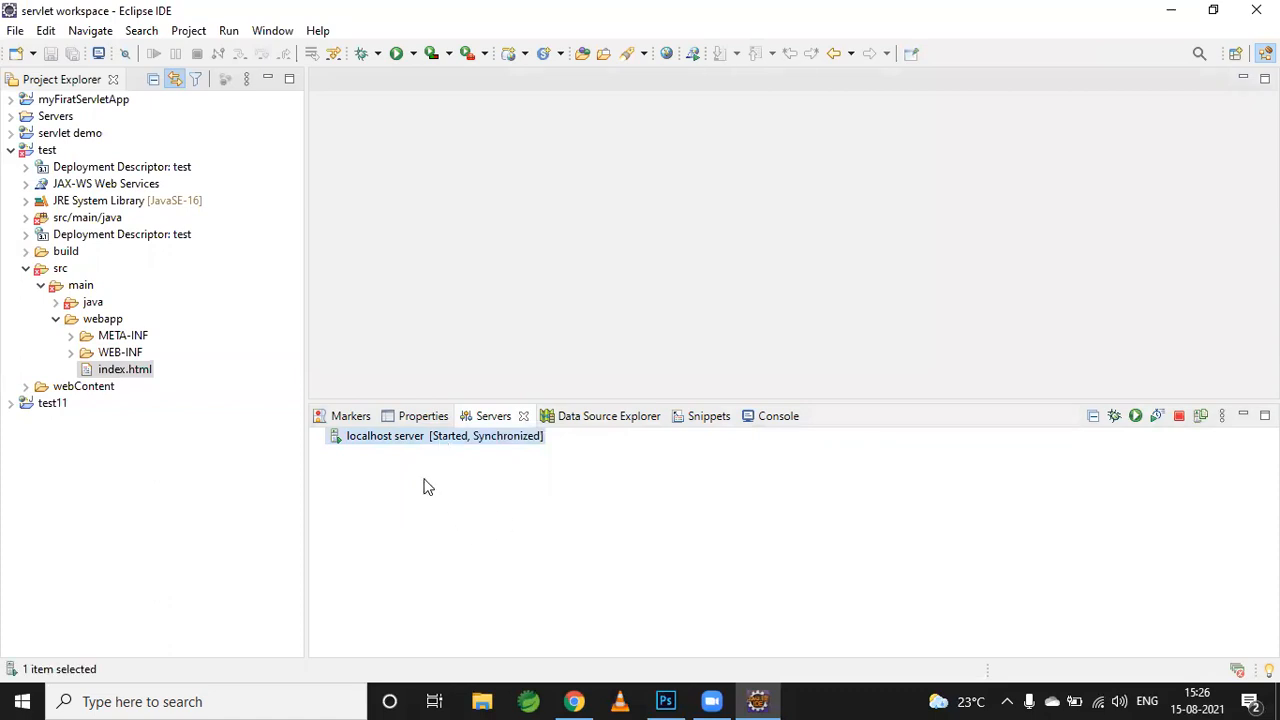
pyautogui.rightClick(390, 440)
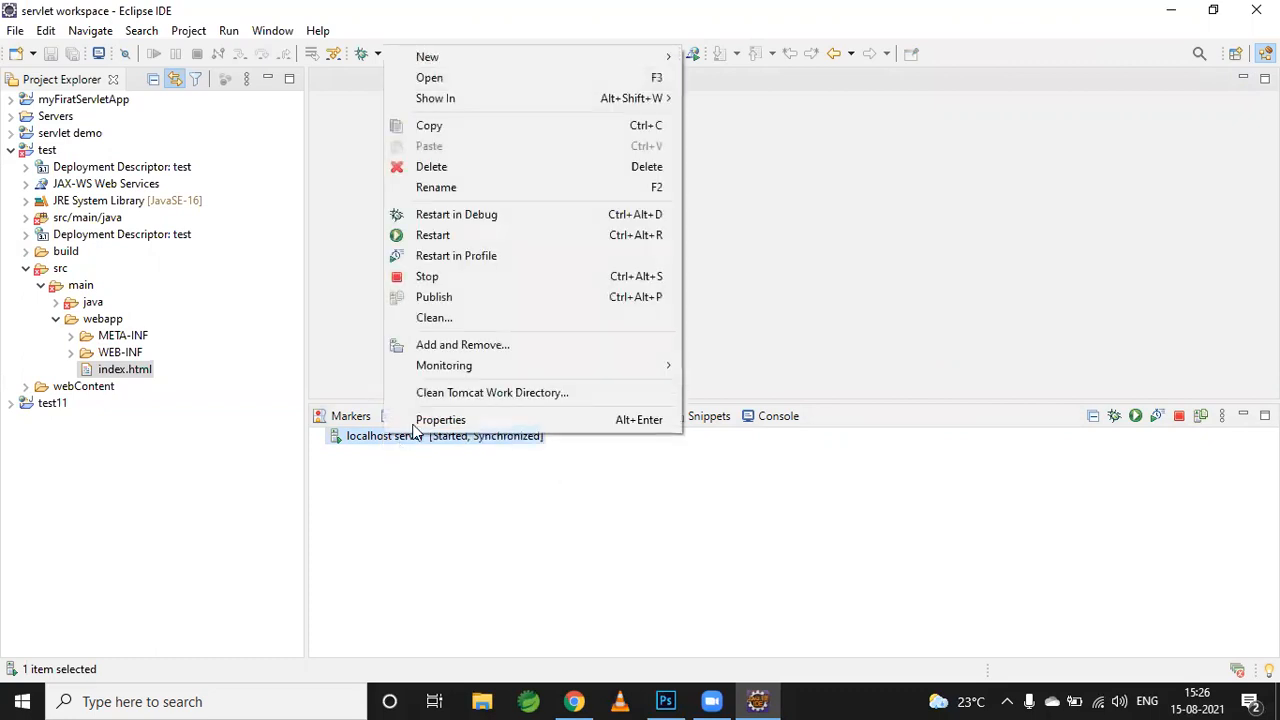
pyautogui.click(432, 238)
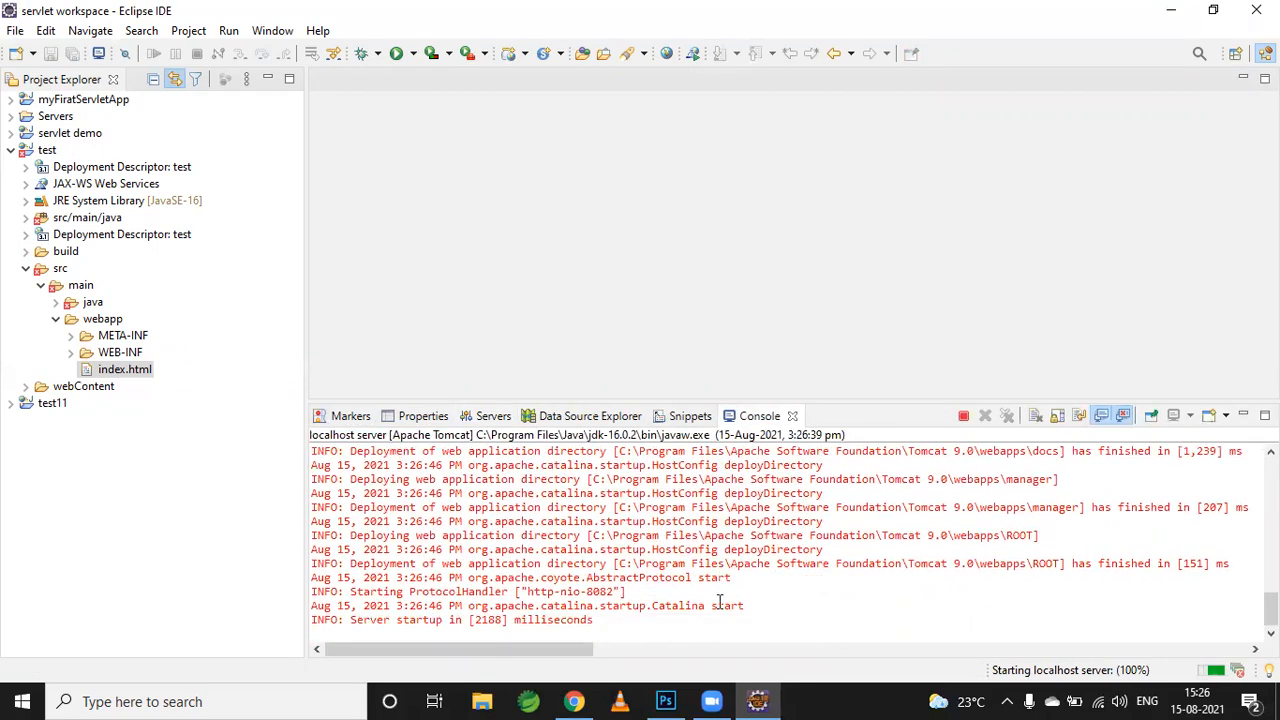
pyautogui.doubleClick(476, 620)
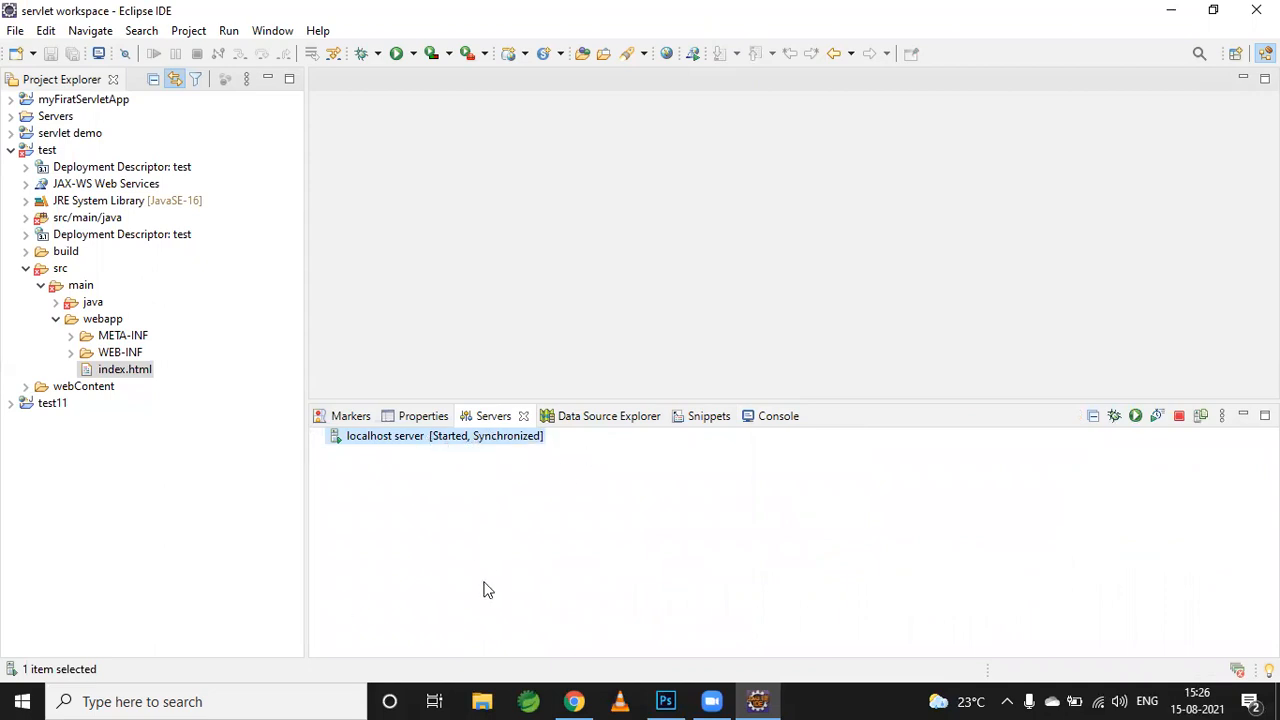
# Switch to Chrome, load localhost:8082 again in the current tab and look through the served page.
pyautogui.hotkey('alt', 'Tab')
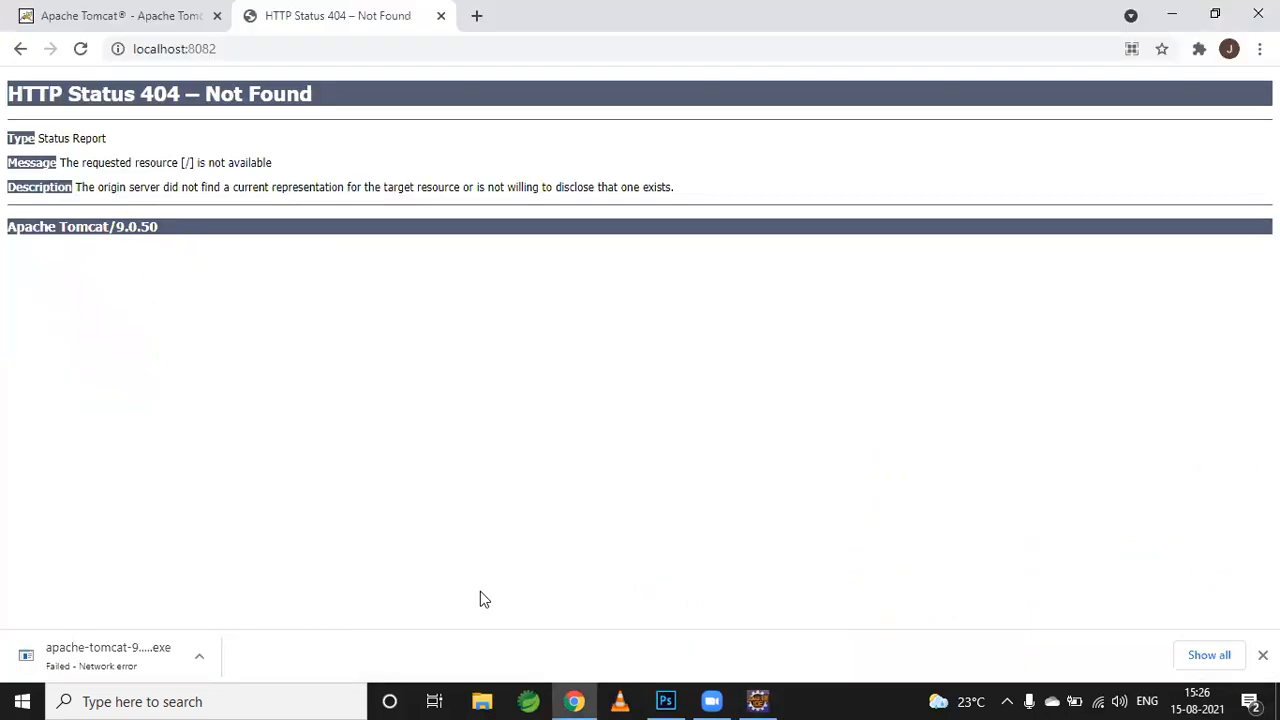
pyautogui.click(228, 52)
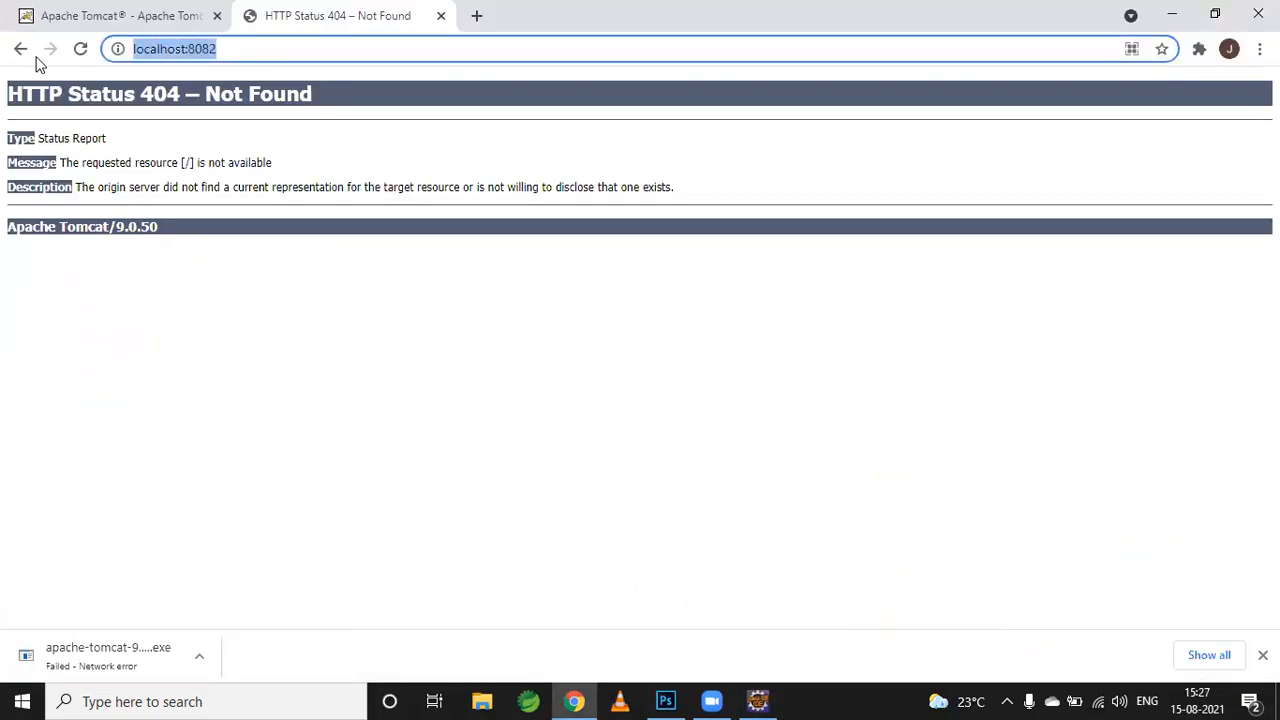
pyautogui.press('BackSpace')
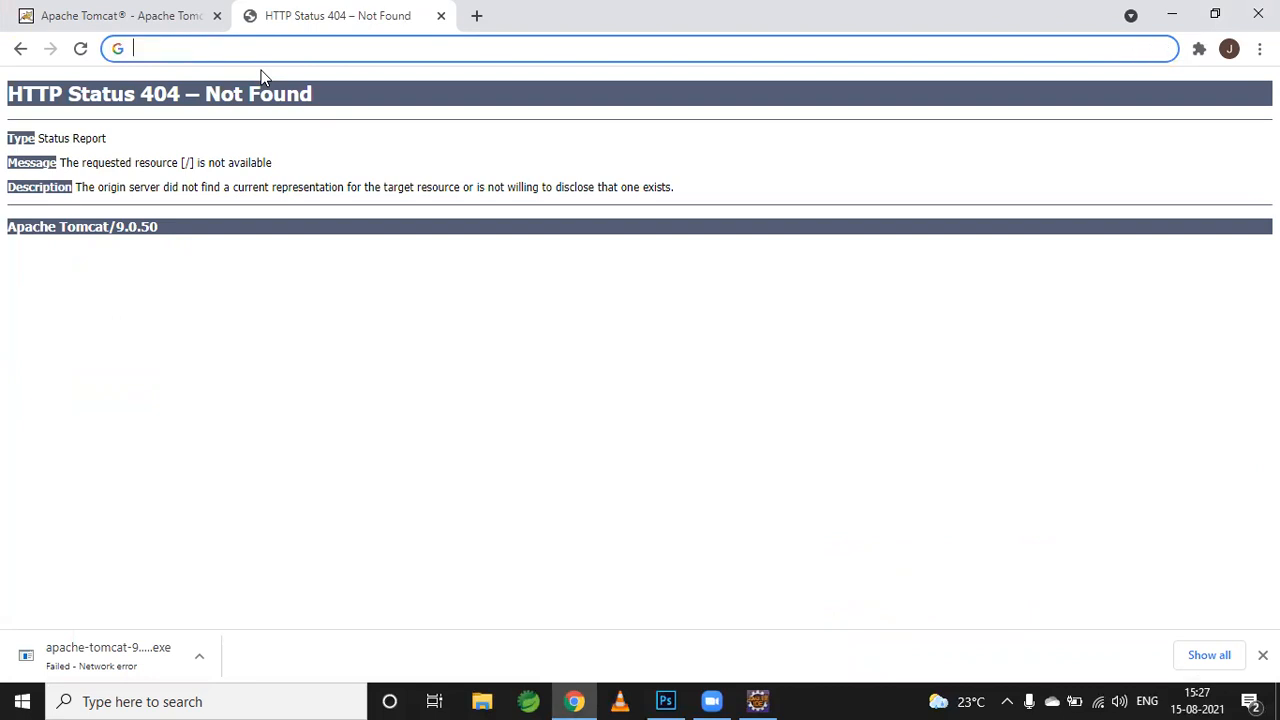
pyautogui.write('locaho')
pyautogui.press('BackSpace')
pyautogui.press('BackSpace')
pyautogui.press('BackSpace')
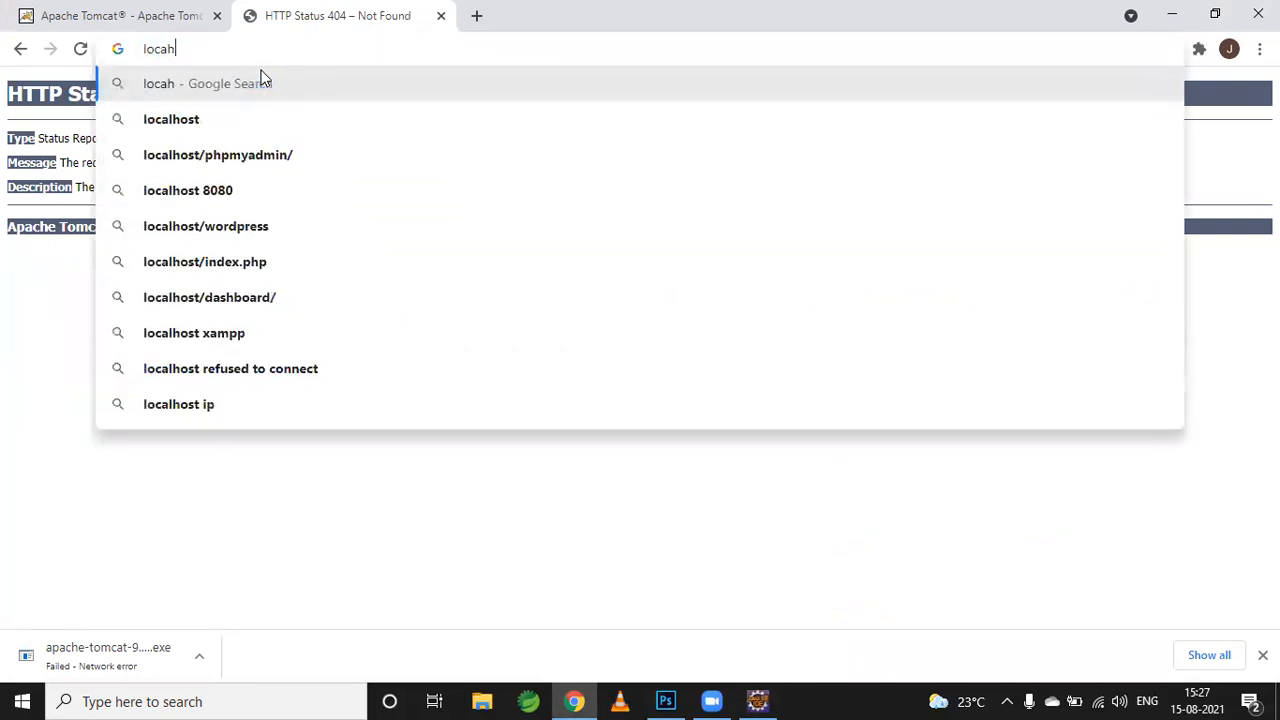
pyautogui.write('a')
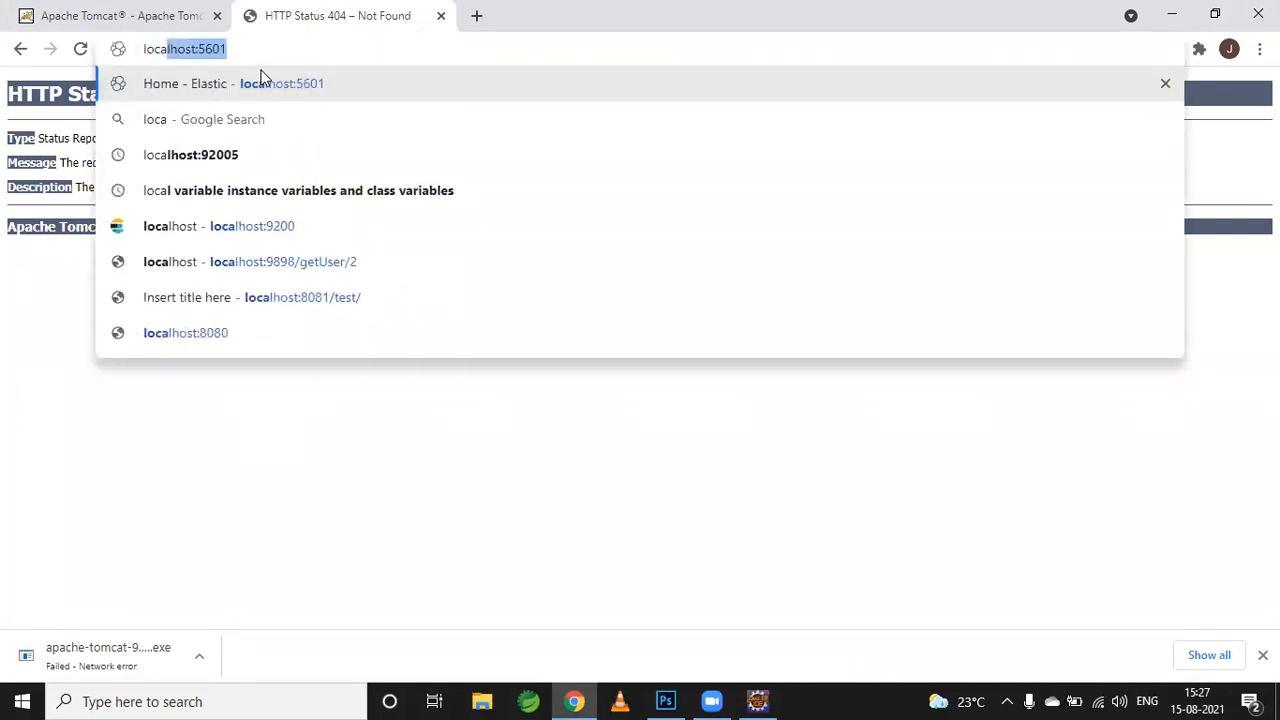
pyautogui.write('lhost:')
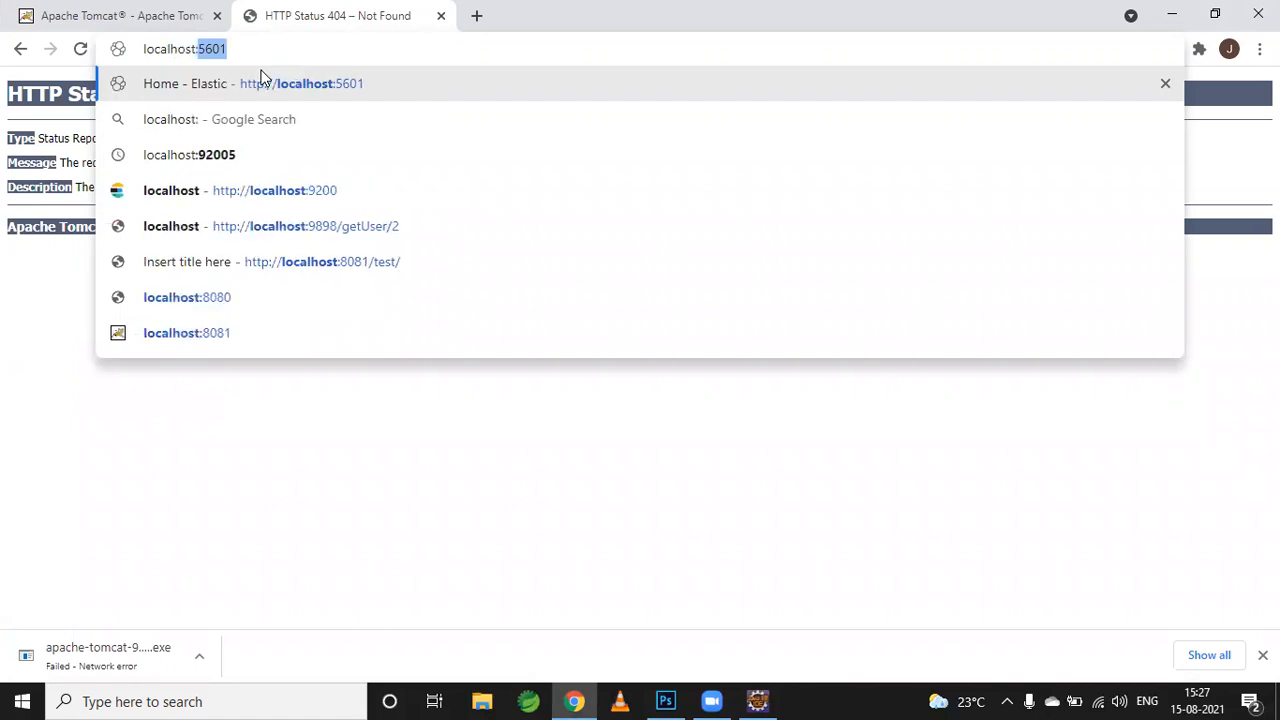
pyautogui.write('8082')
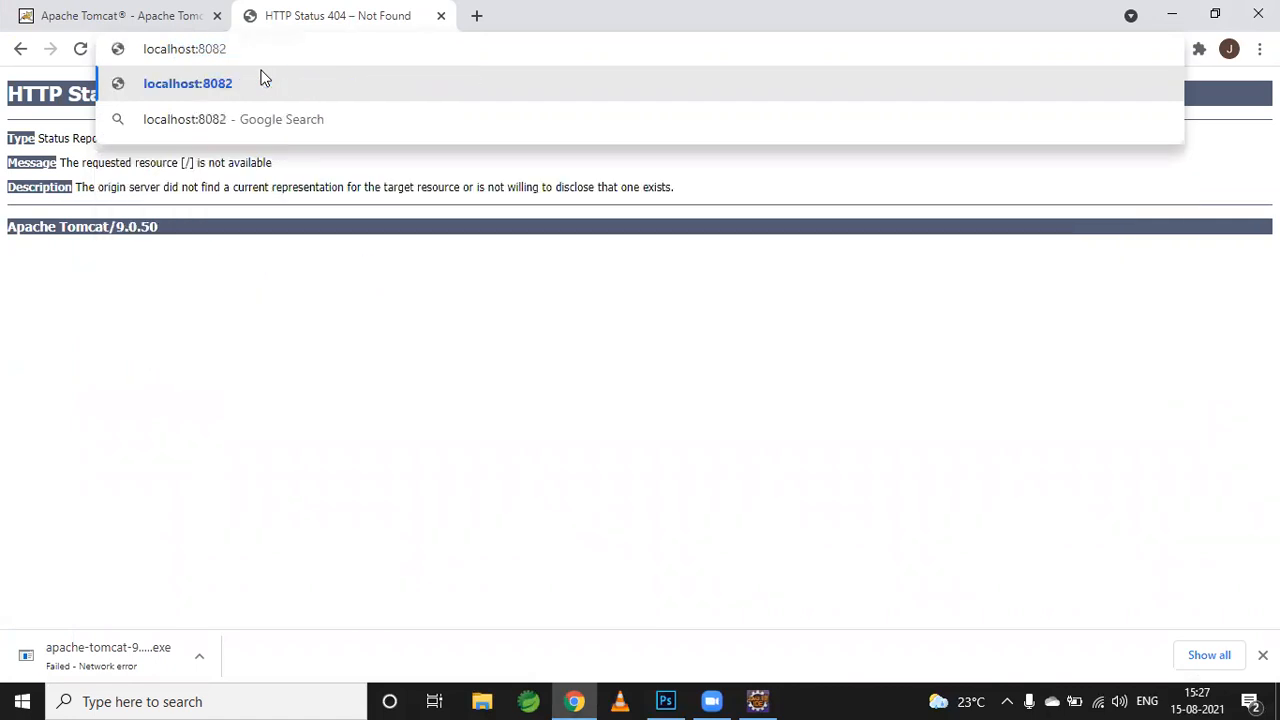
pyautogui.press('Return')
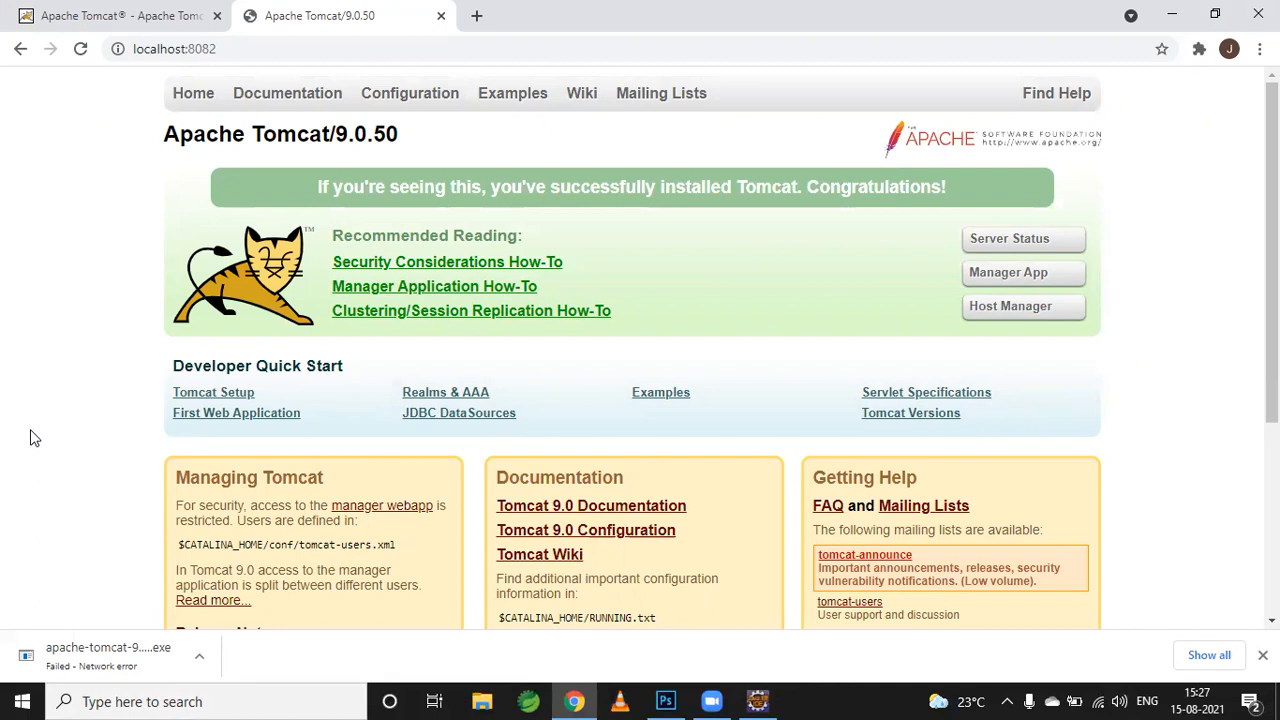
pyautogui.scroll(-3, 30, 438)
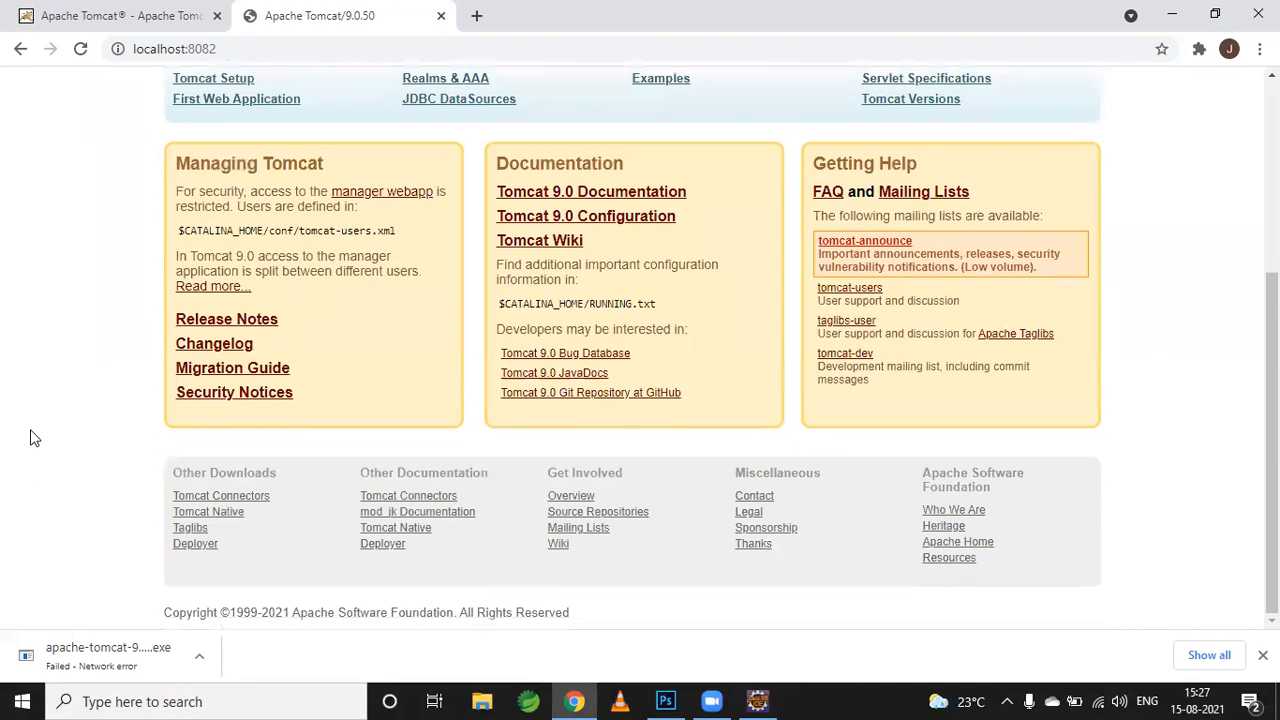